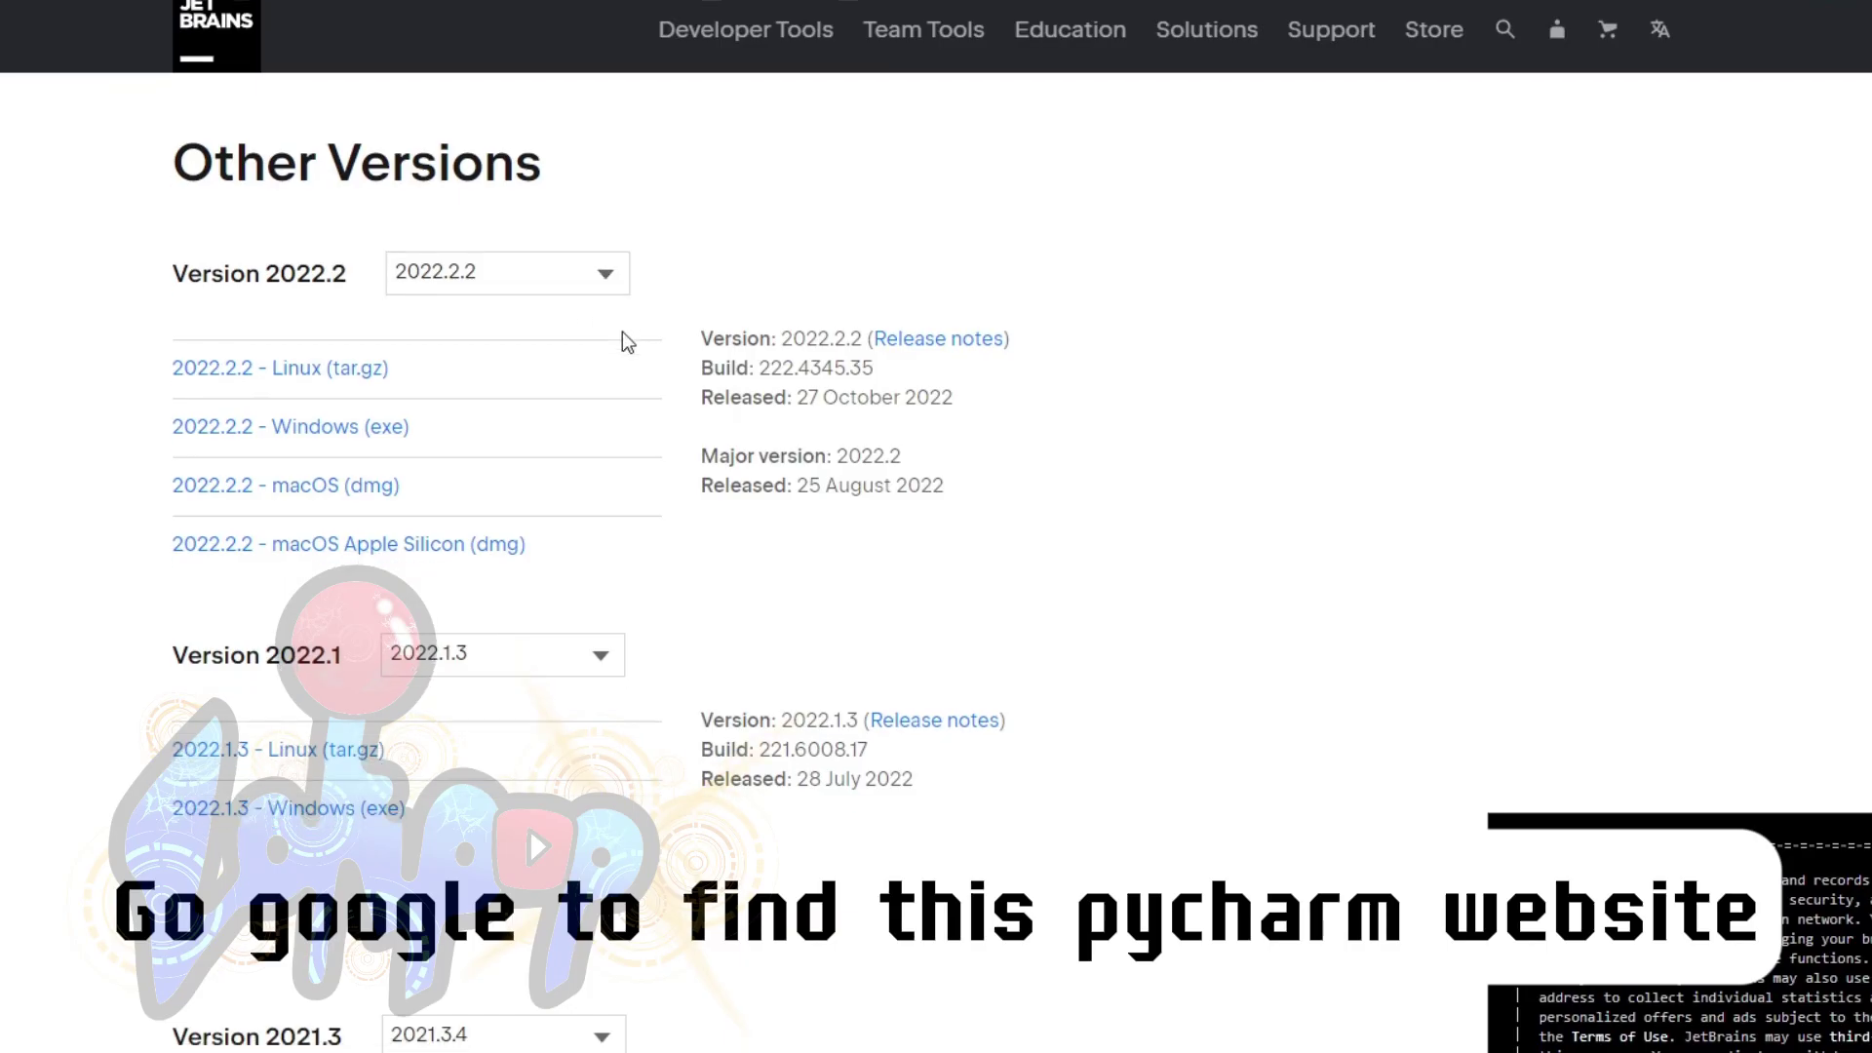
{"action": "scroll", "coordinate": [622, 341], "scroll_direction": "down", "scroll_amount": 2}
{"action": "scroll", "coordinate": [621, 341], "scroll_direction": "up", "scroll_amount": 2}
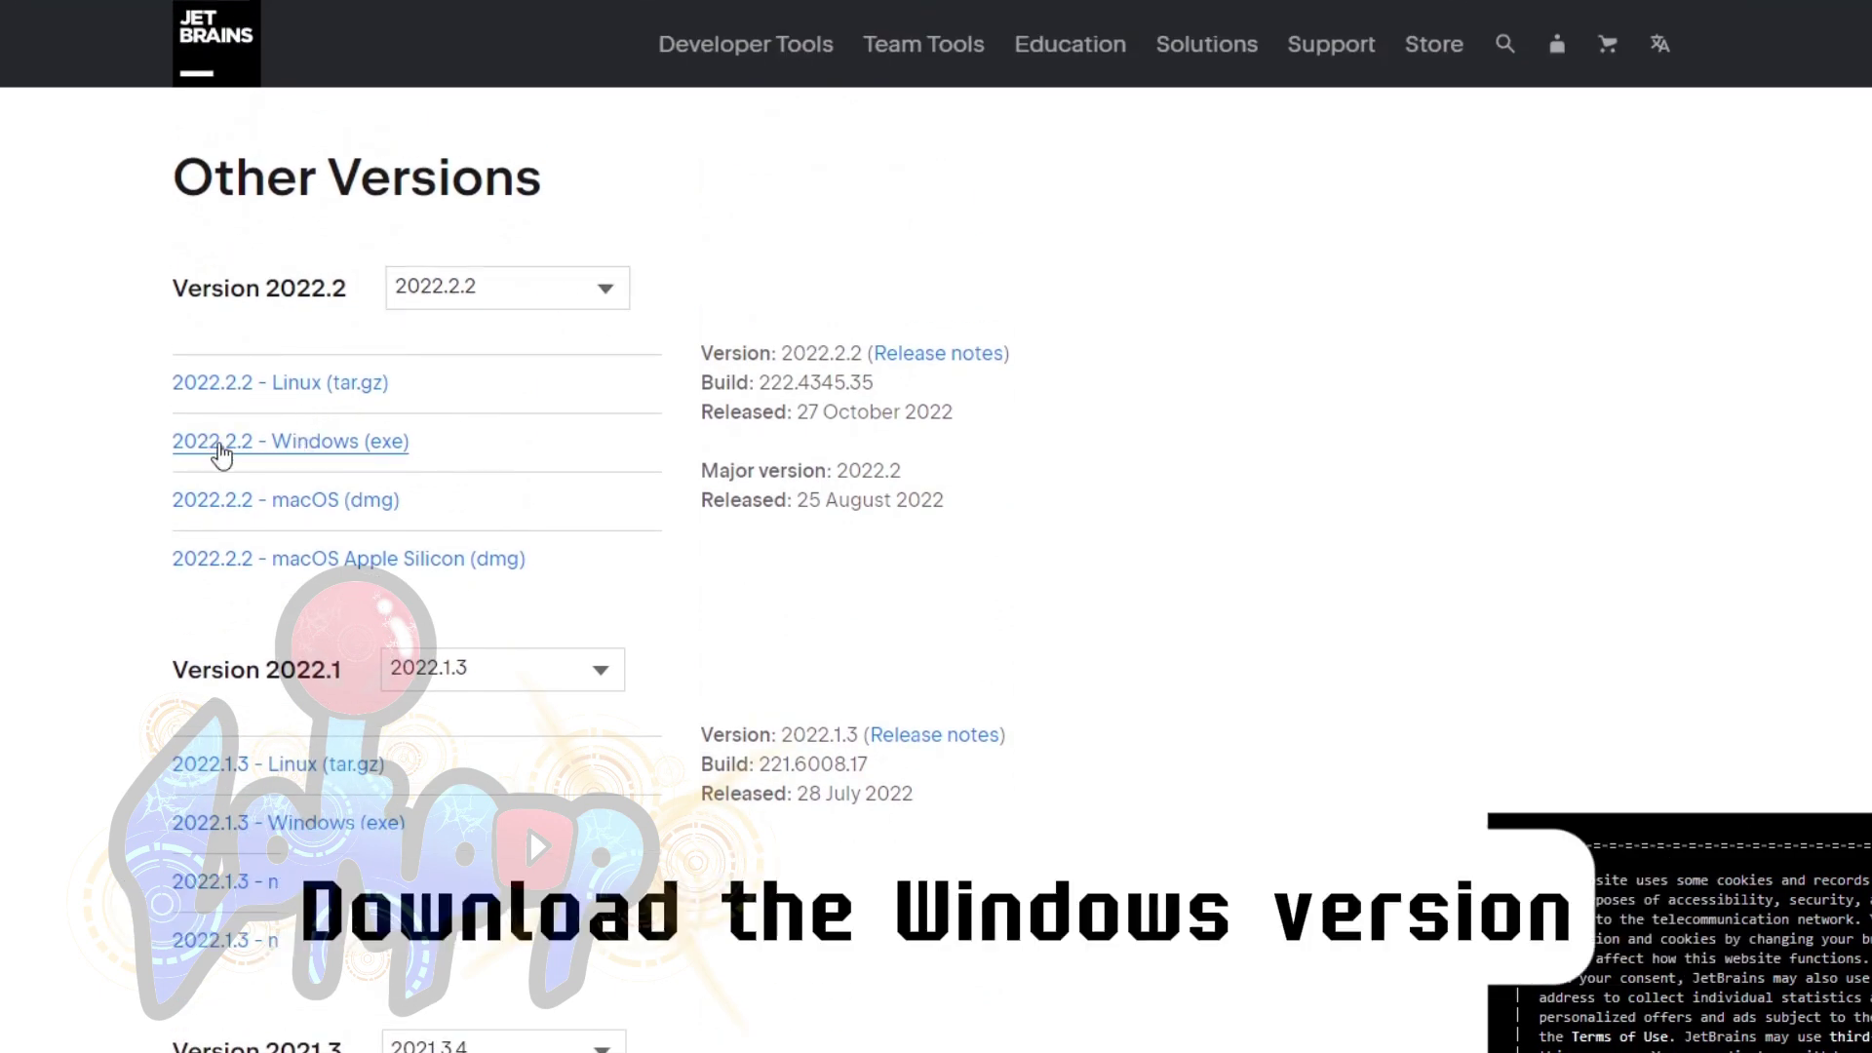
{"action": "scroll", "coordinate": [330, 458], "scroll_direction": "down", "scroll_amount": 1}
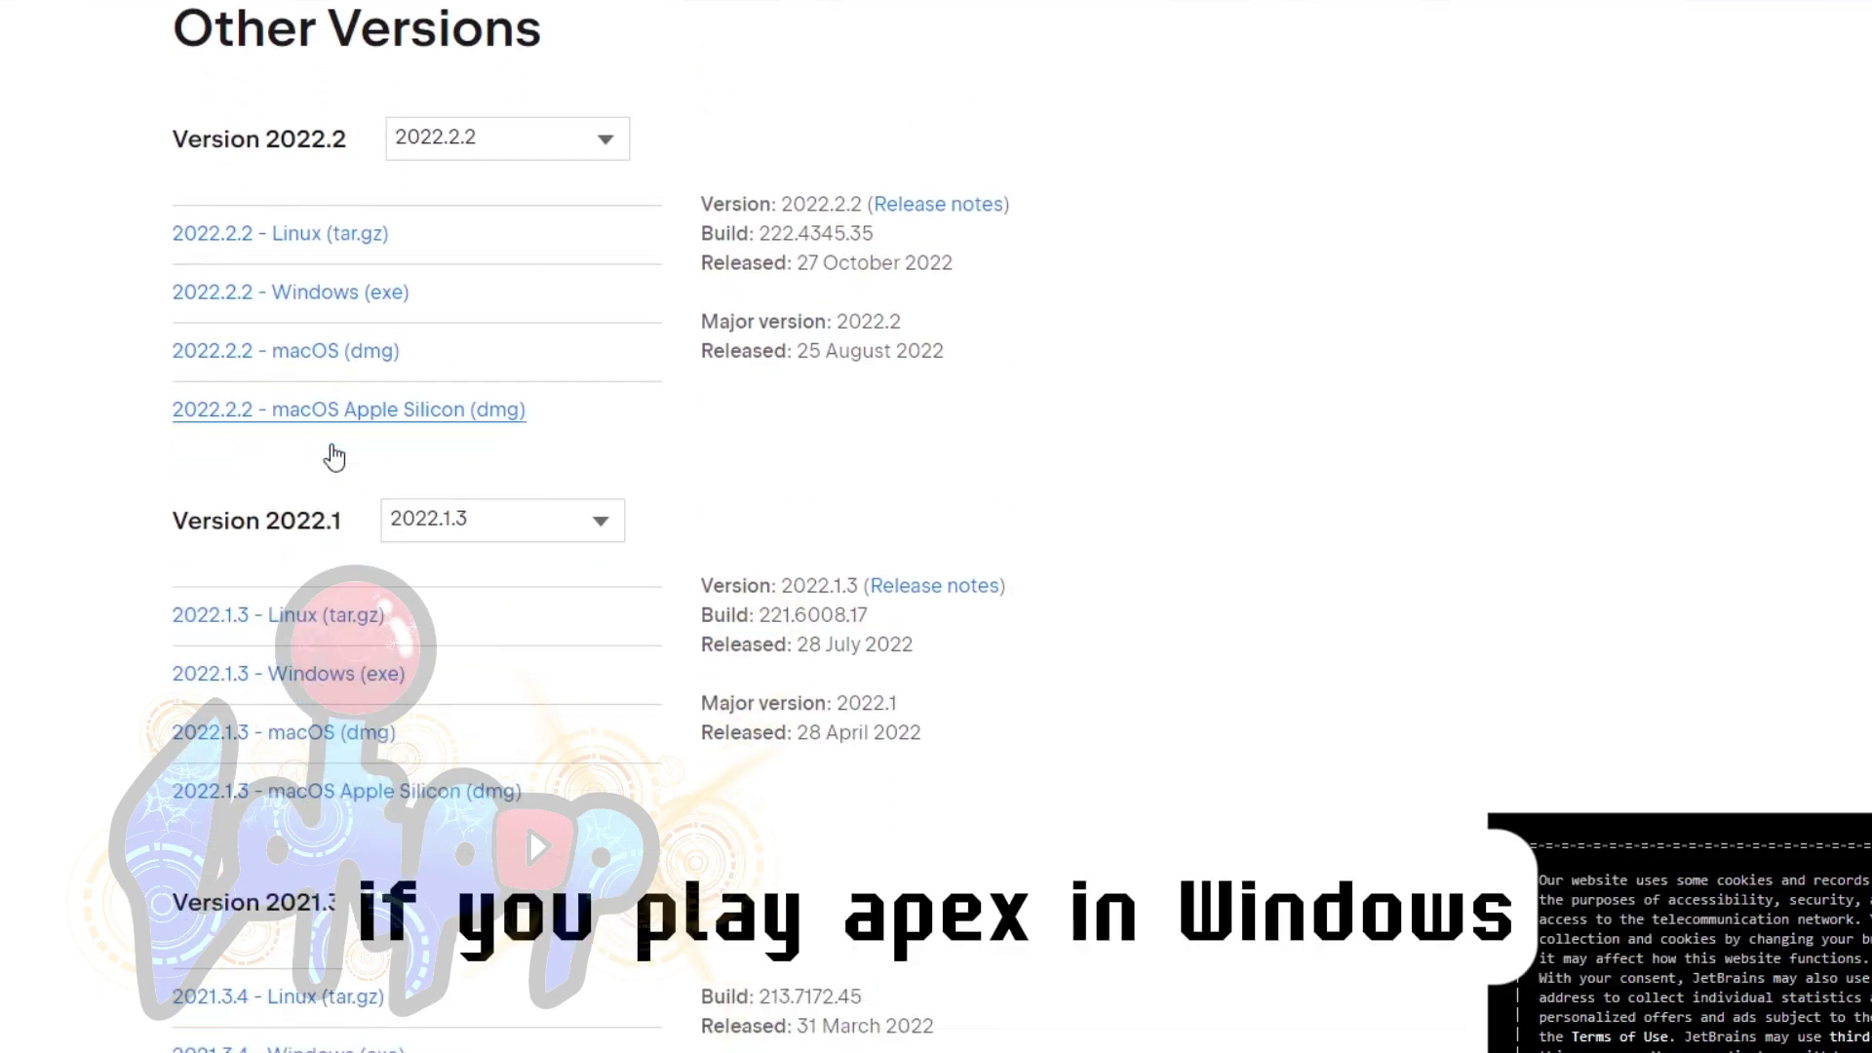
{"action": "scroll", "coordinate": [401, 424], "scroll_direction": "up", "scroll_amount": 1}
Step: Choose release 2022.2.2 and start downloading its Windows (exe) installer
{"action": "left_click", "coordinate": [489, 289]}
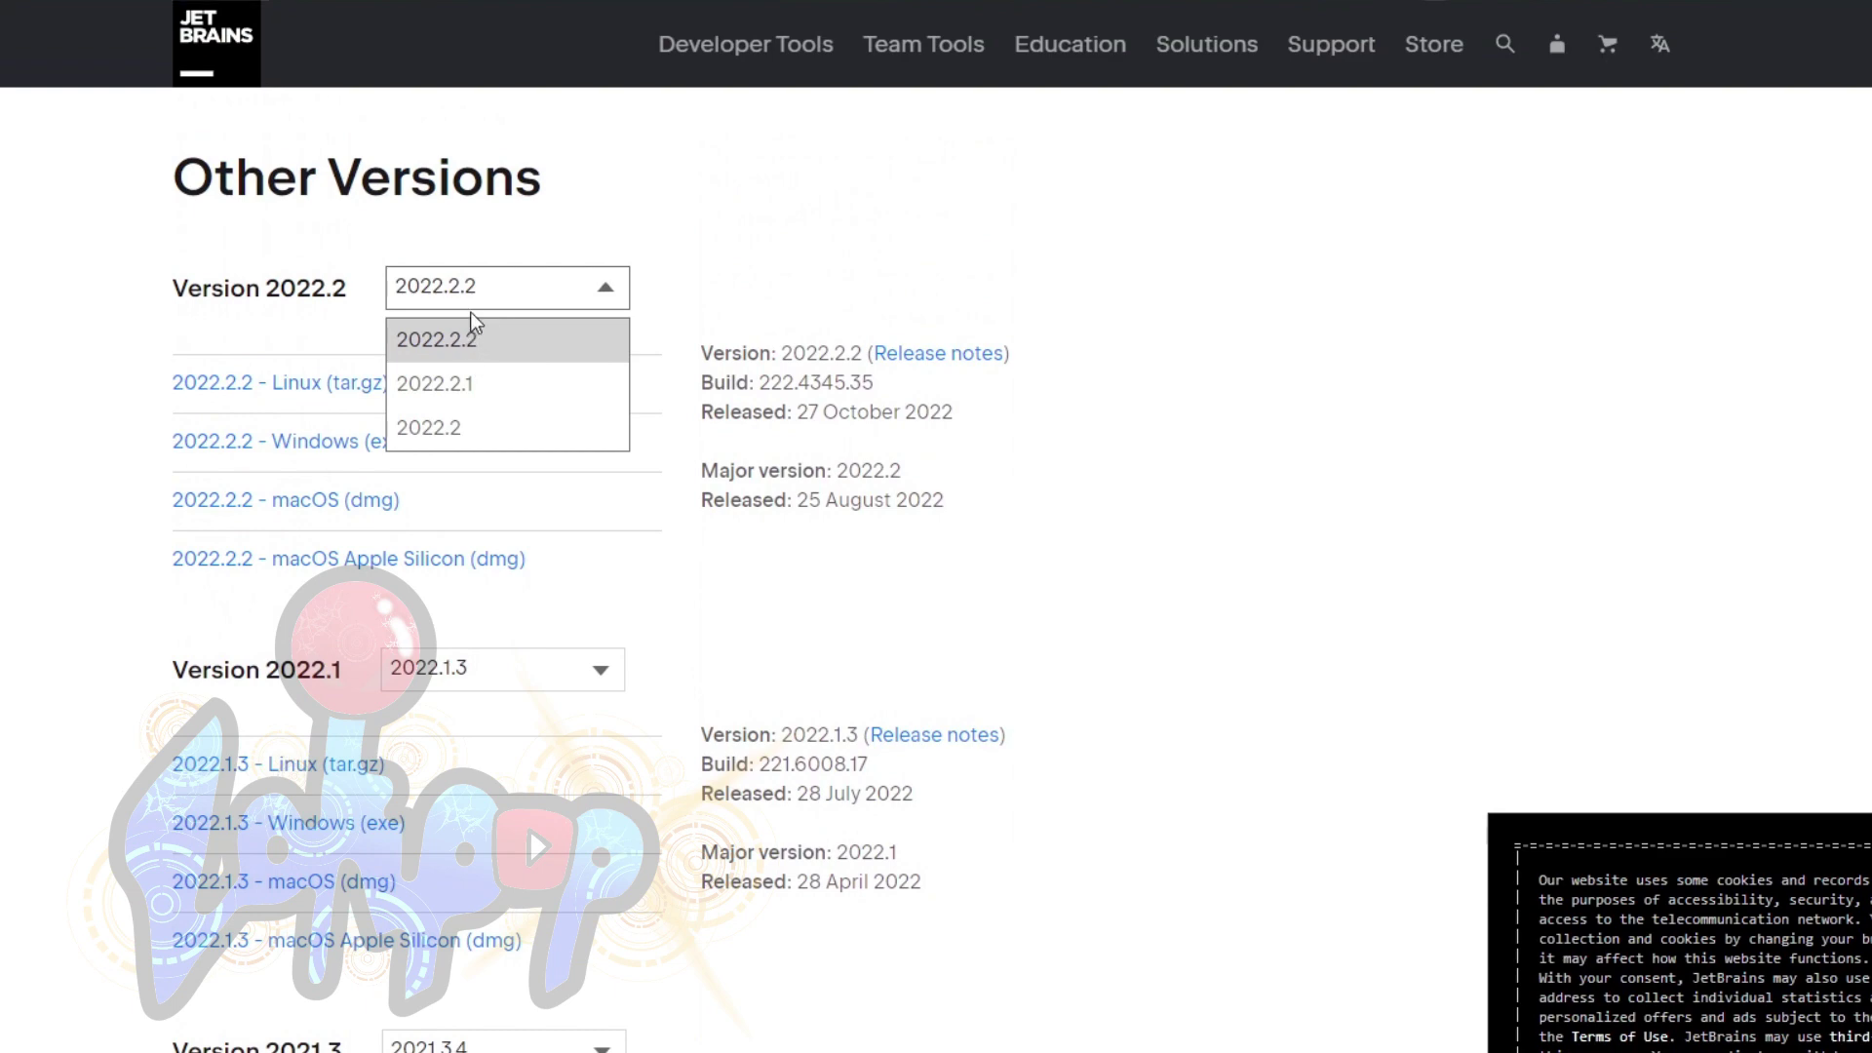
{"action": "left_click", "coordinate": [475, 313]}
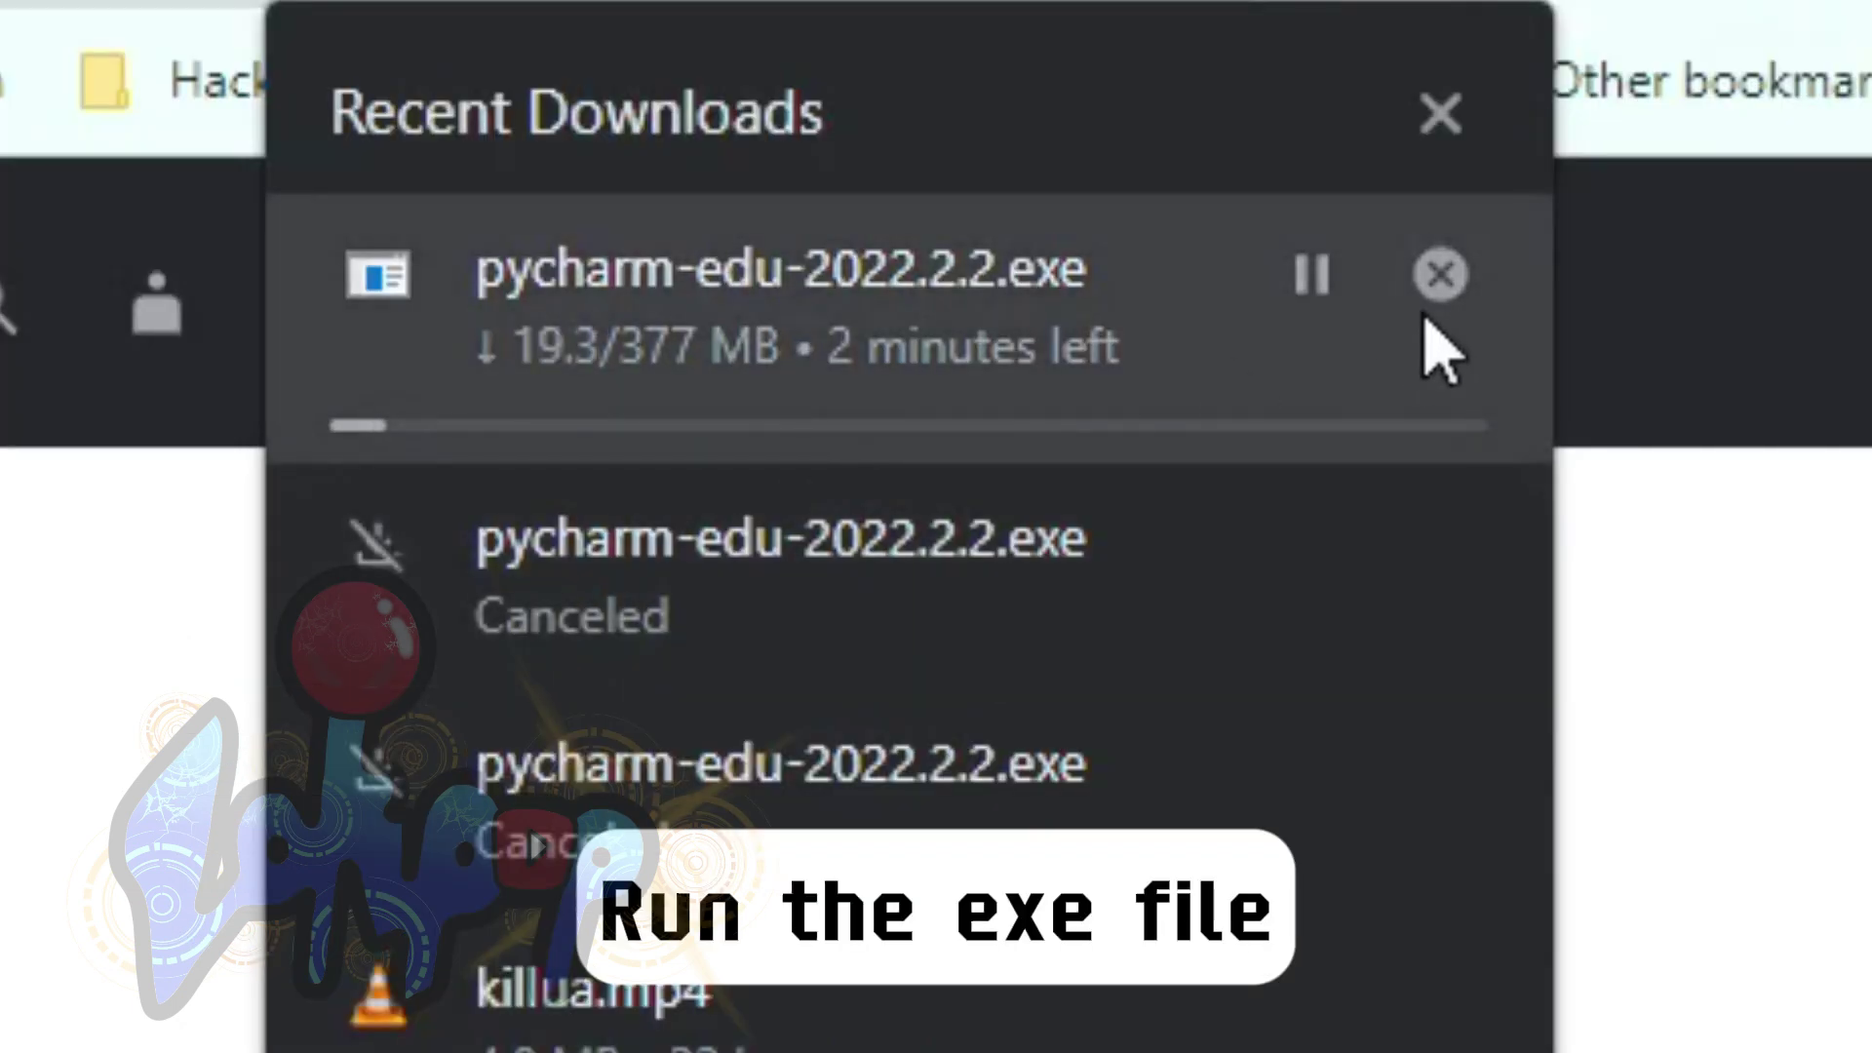
{"action": "left_click", "coordinate": [1440, 275]}
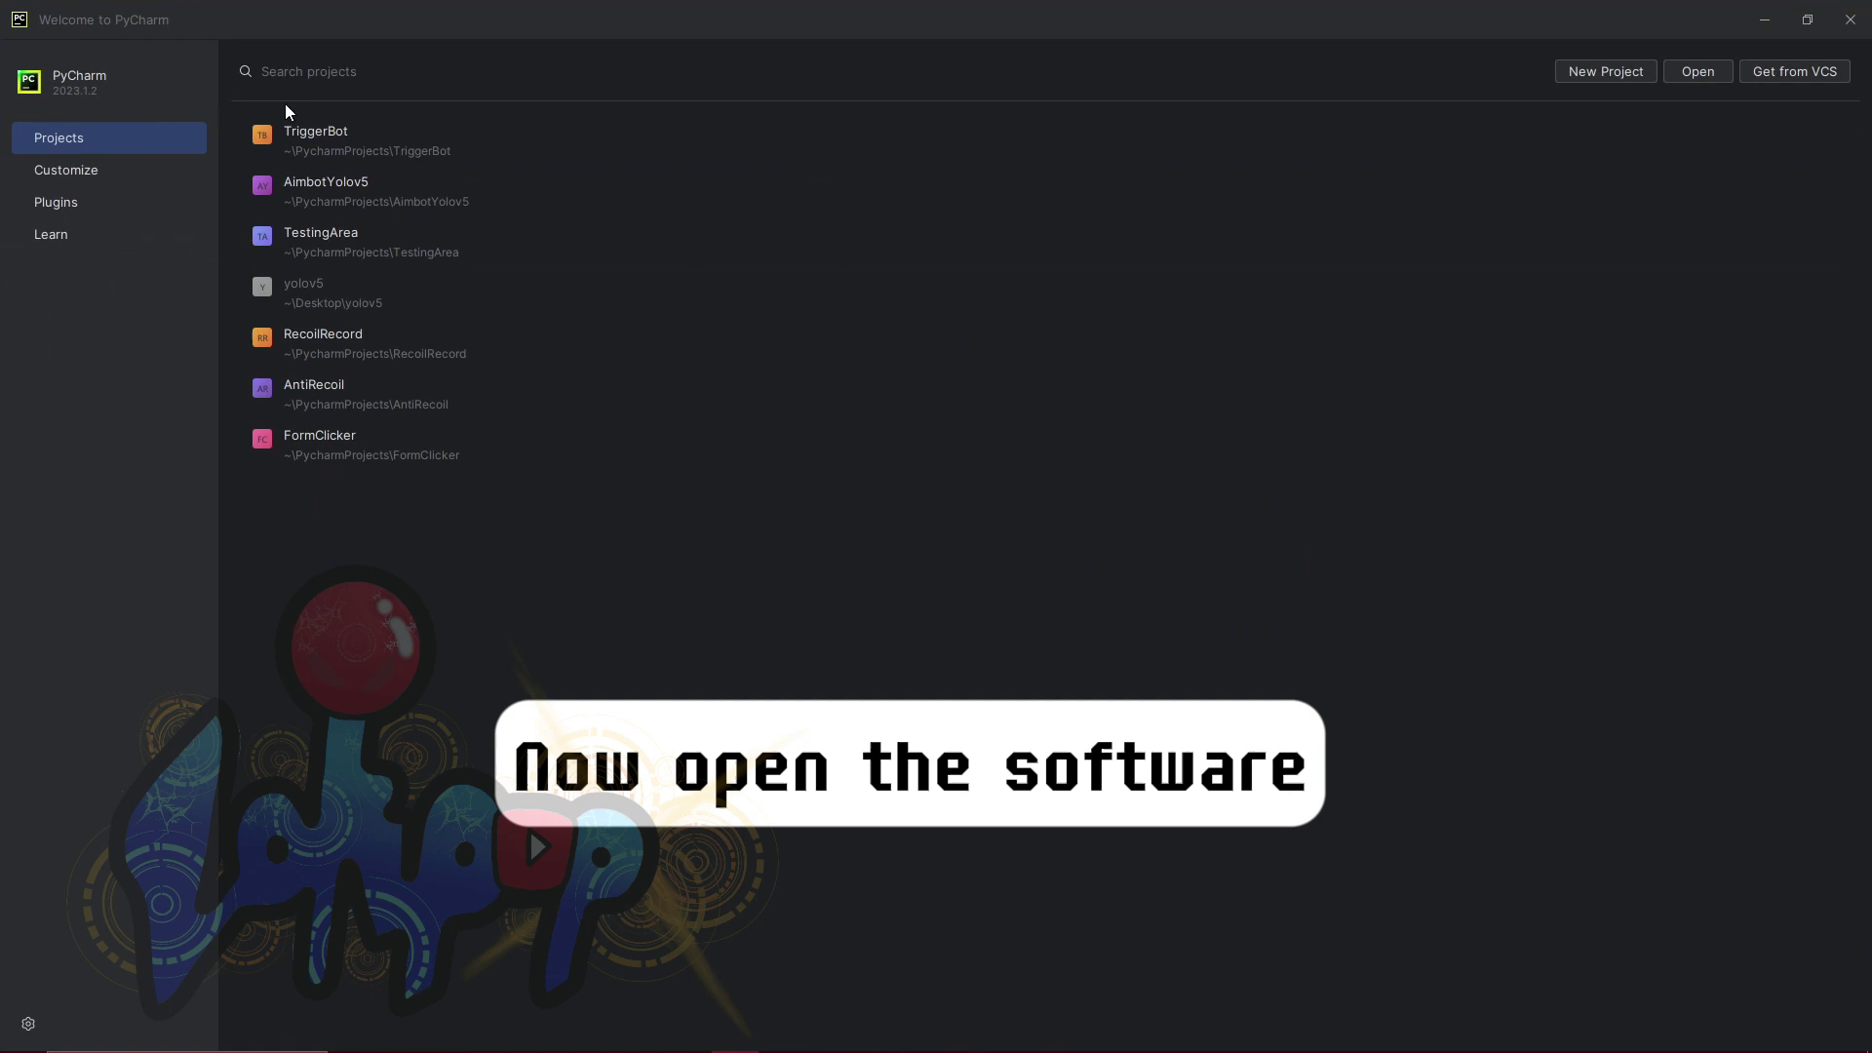
Step: Start a new project and rename it from pythonProject to jitterAimVideo
{"action": "left_click", "coordinate": [1602, 70]}
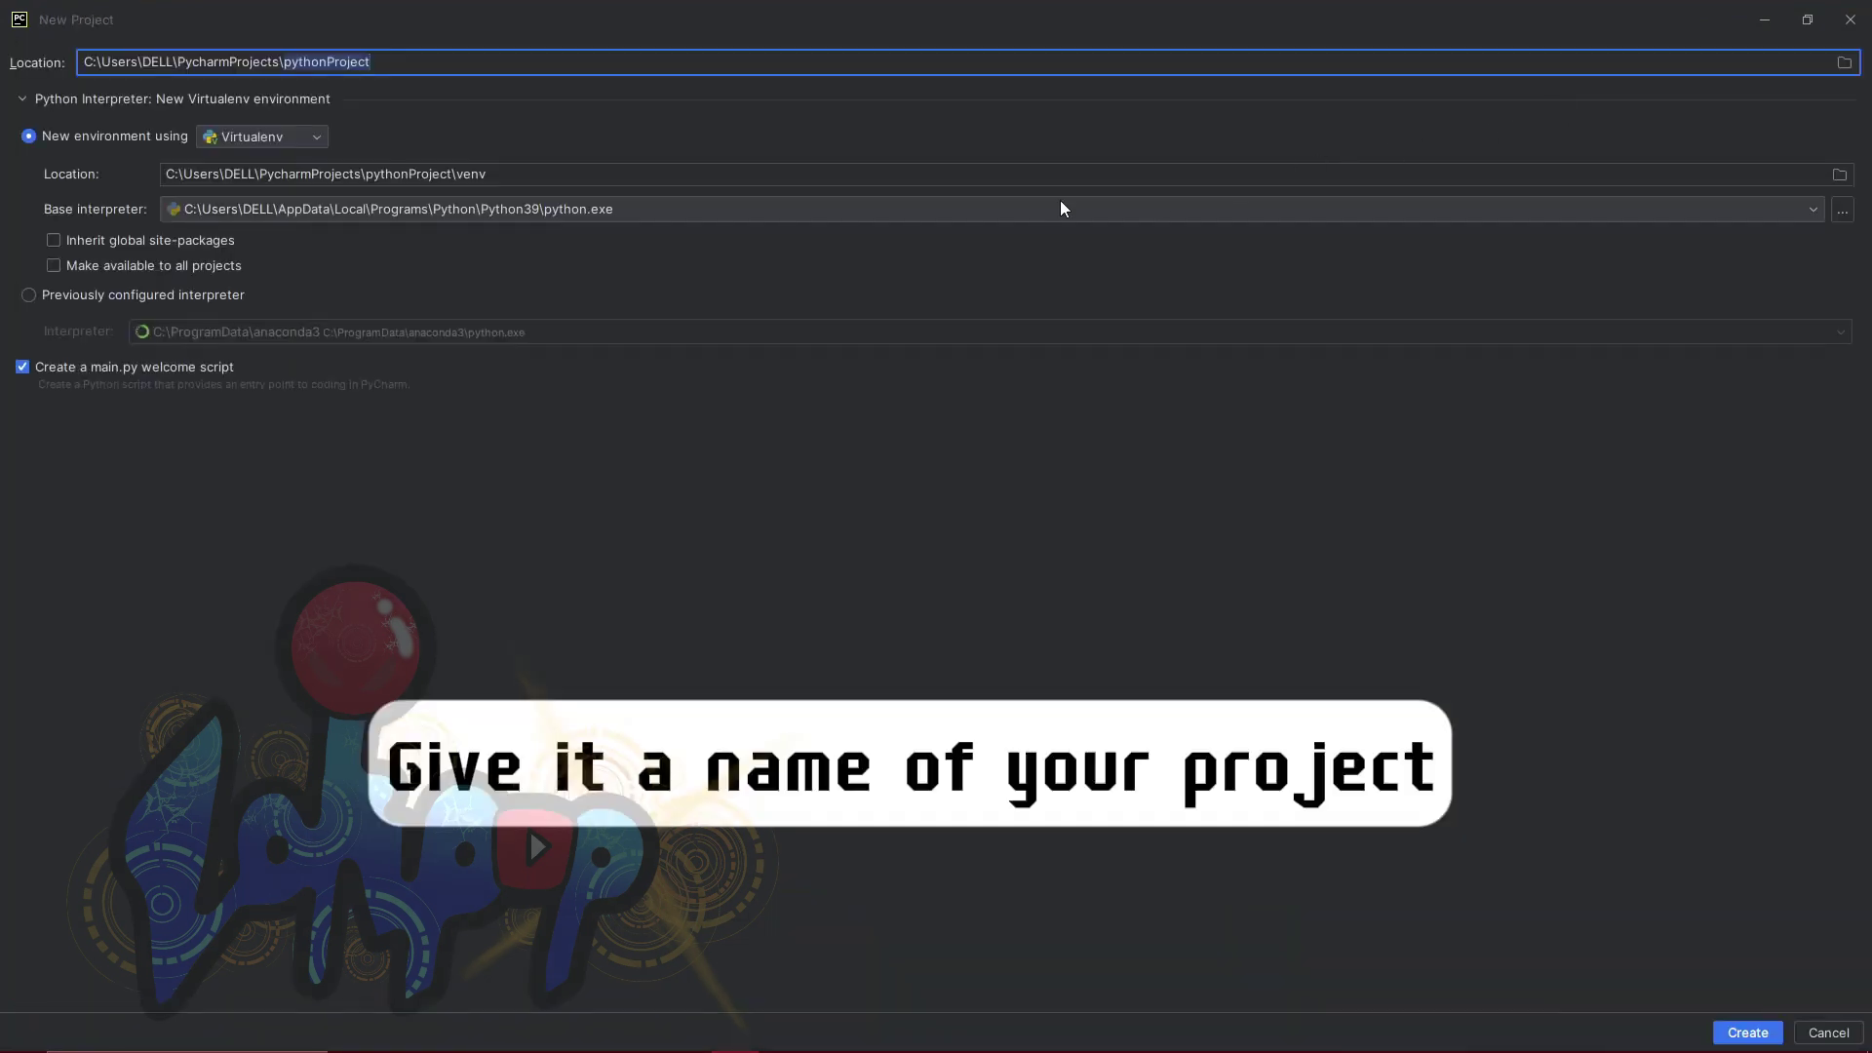
{"action": "left_click_drag", "start_coordinate": [392, 67], "coordinate": [286, 61]}
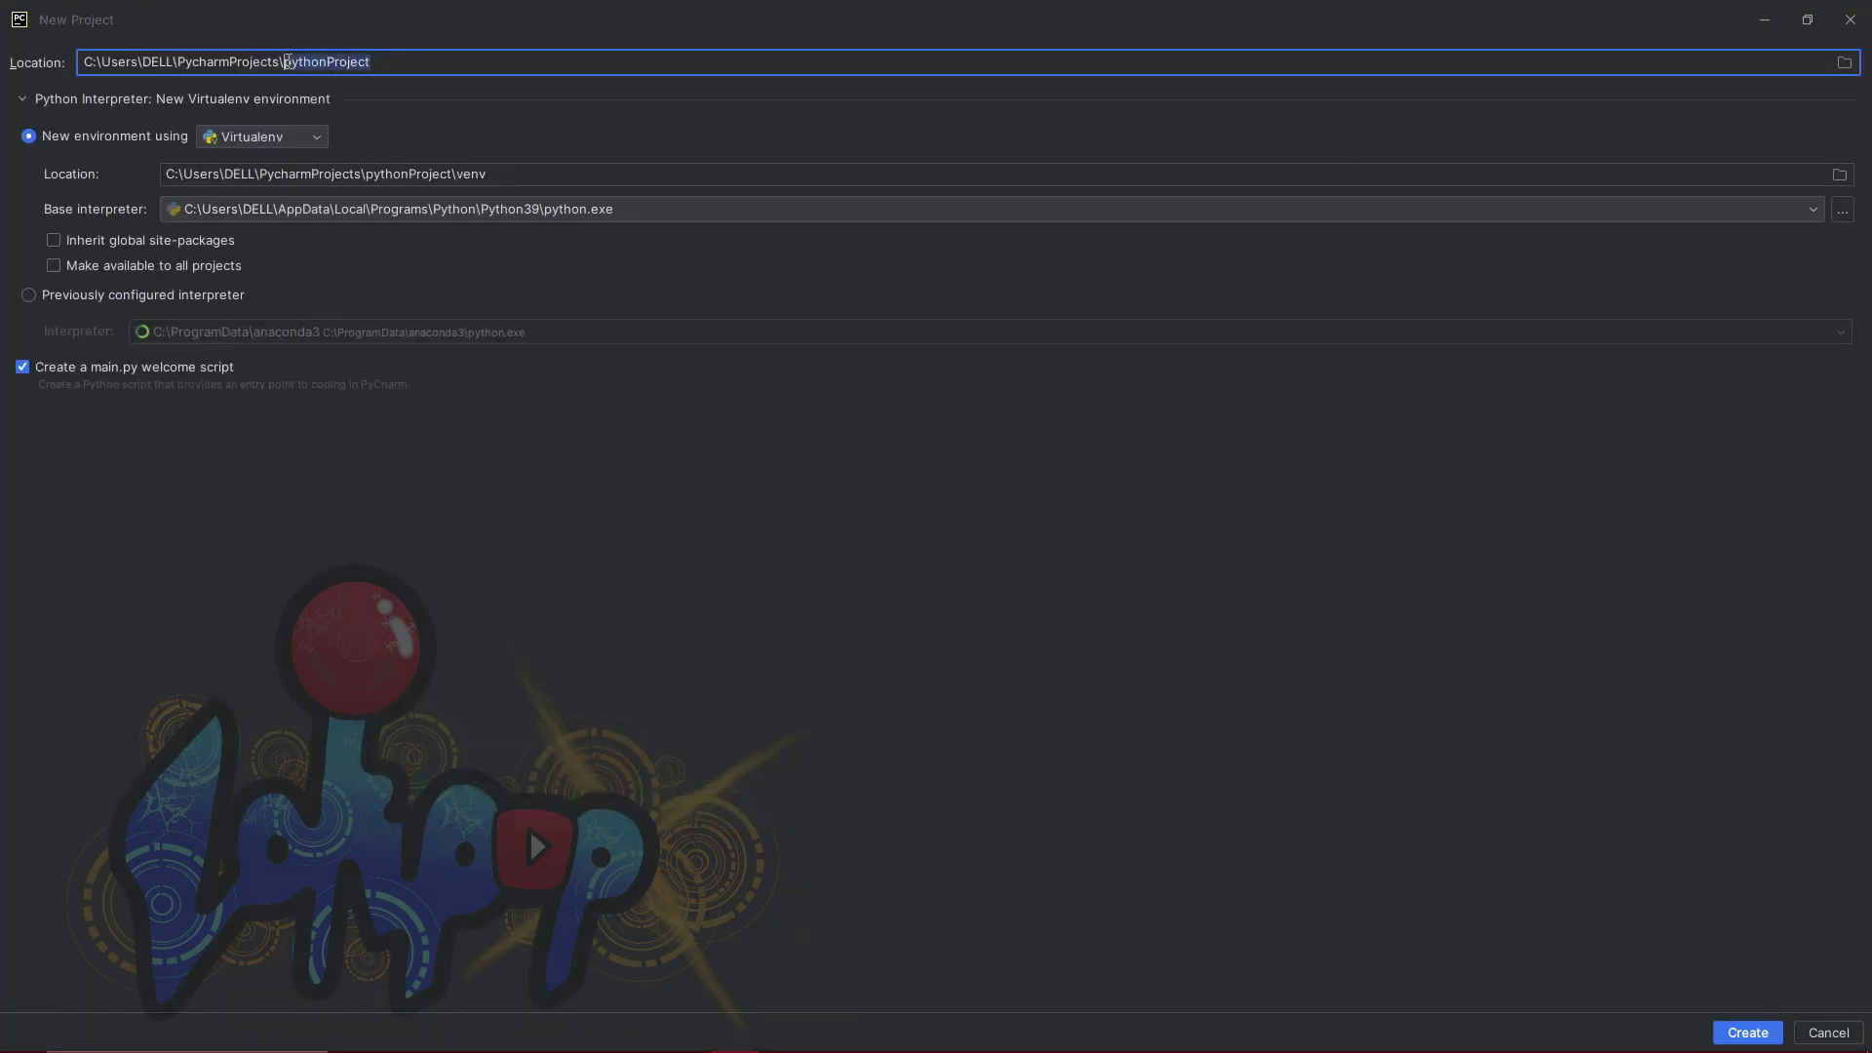
{"action": "type", "text": "j"}
{"action": "type", "text": "itterAmi"}
{"action": "key", "text": "BackSpace"}
{"action": "key", "text": "BackSpace"}
{"action": "type", "text": "imVi"}
{"action": "type", "text": "deo"}
Step: Create the project, delete all sample code from main.py, and switch to the link.txt notes
{"action": "left_click", "coordinate": [1745, 1034]}
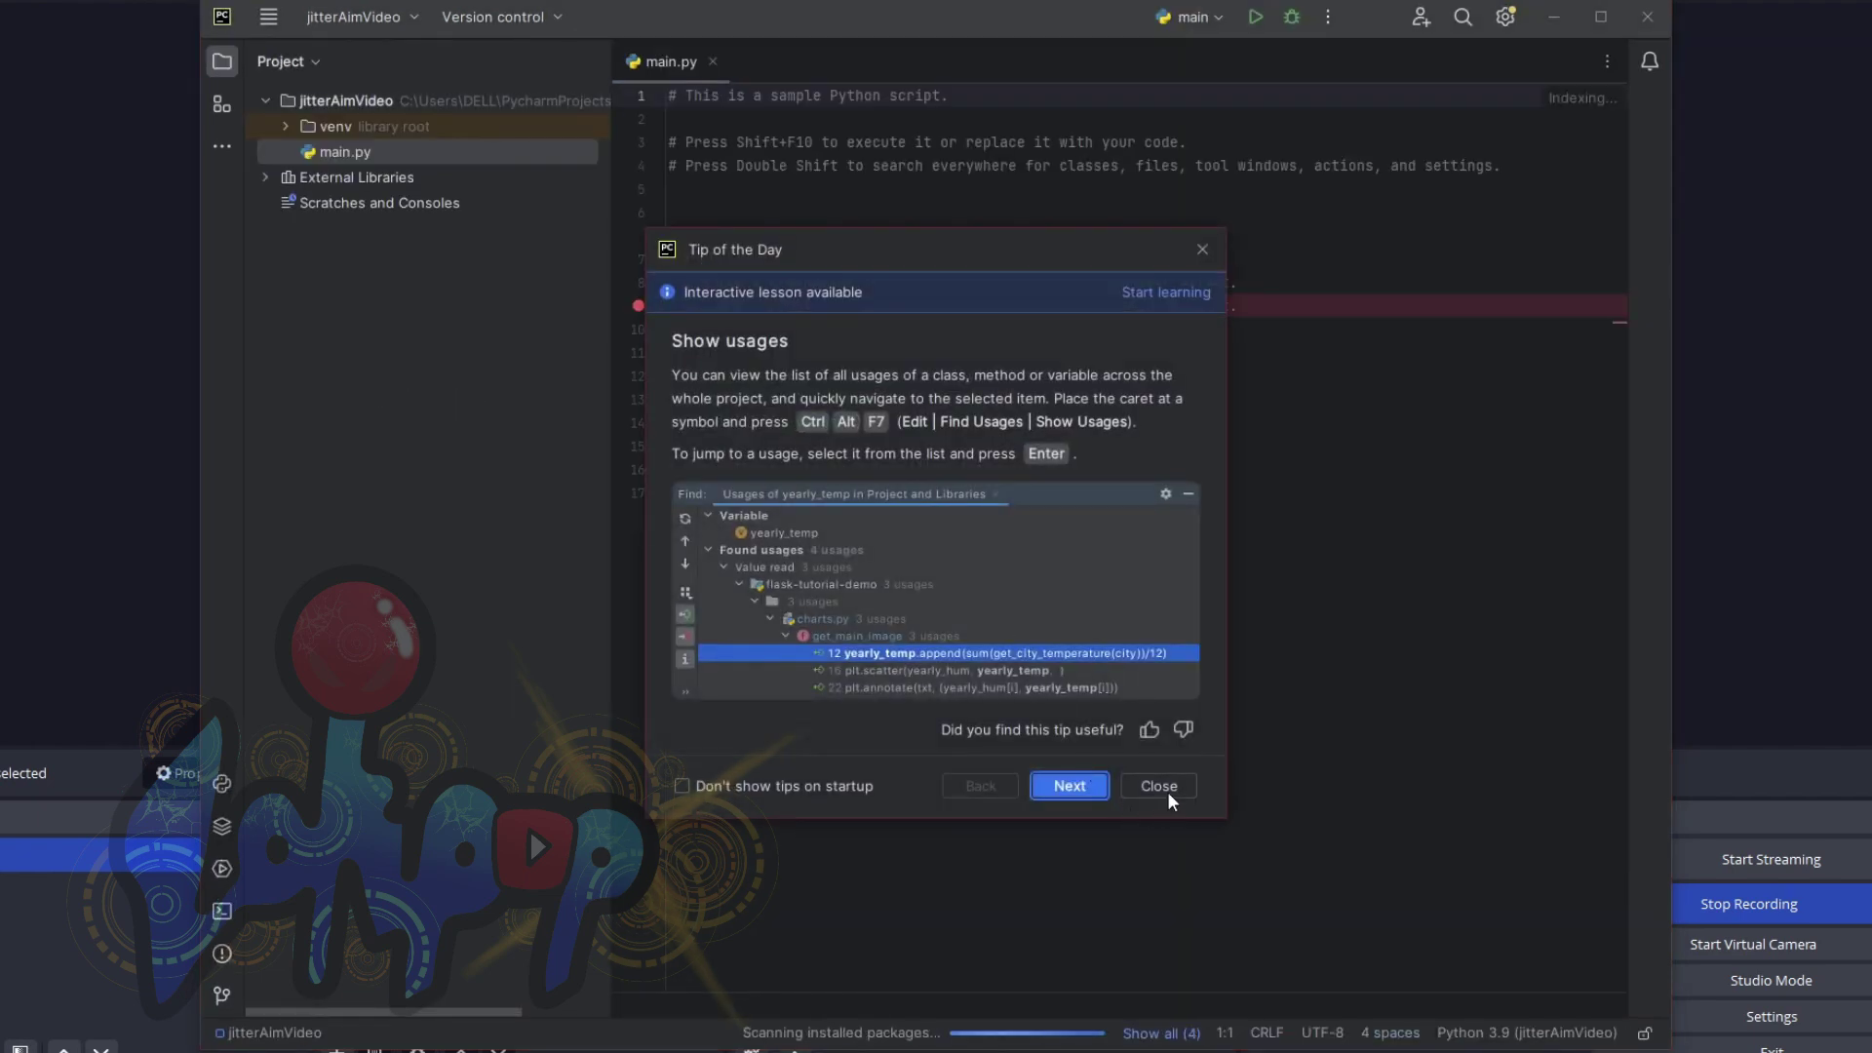
{"action": "left_click", "coordinate": [1158, 786]}
{"action": "left_click_drag", "start_coordinate": [878, 497], "coordinate": [620, 95]}
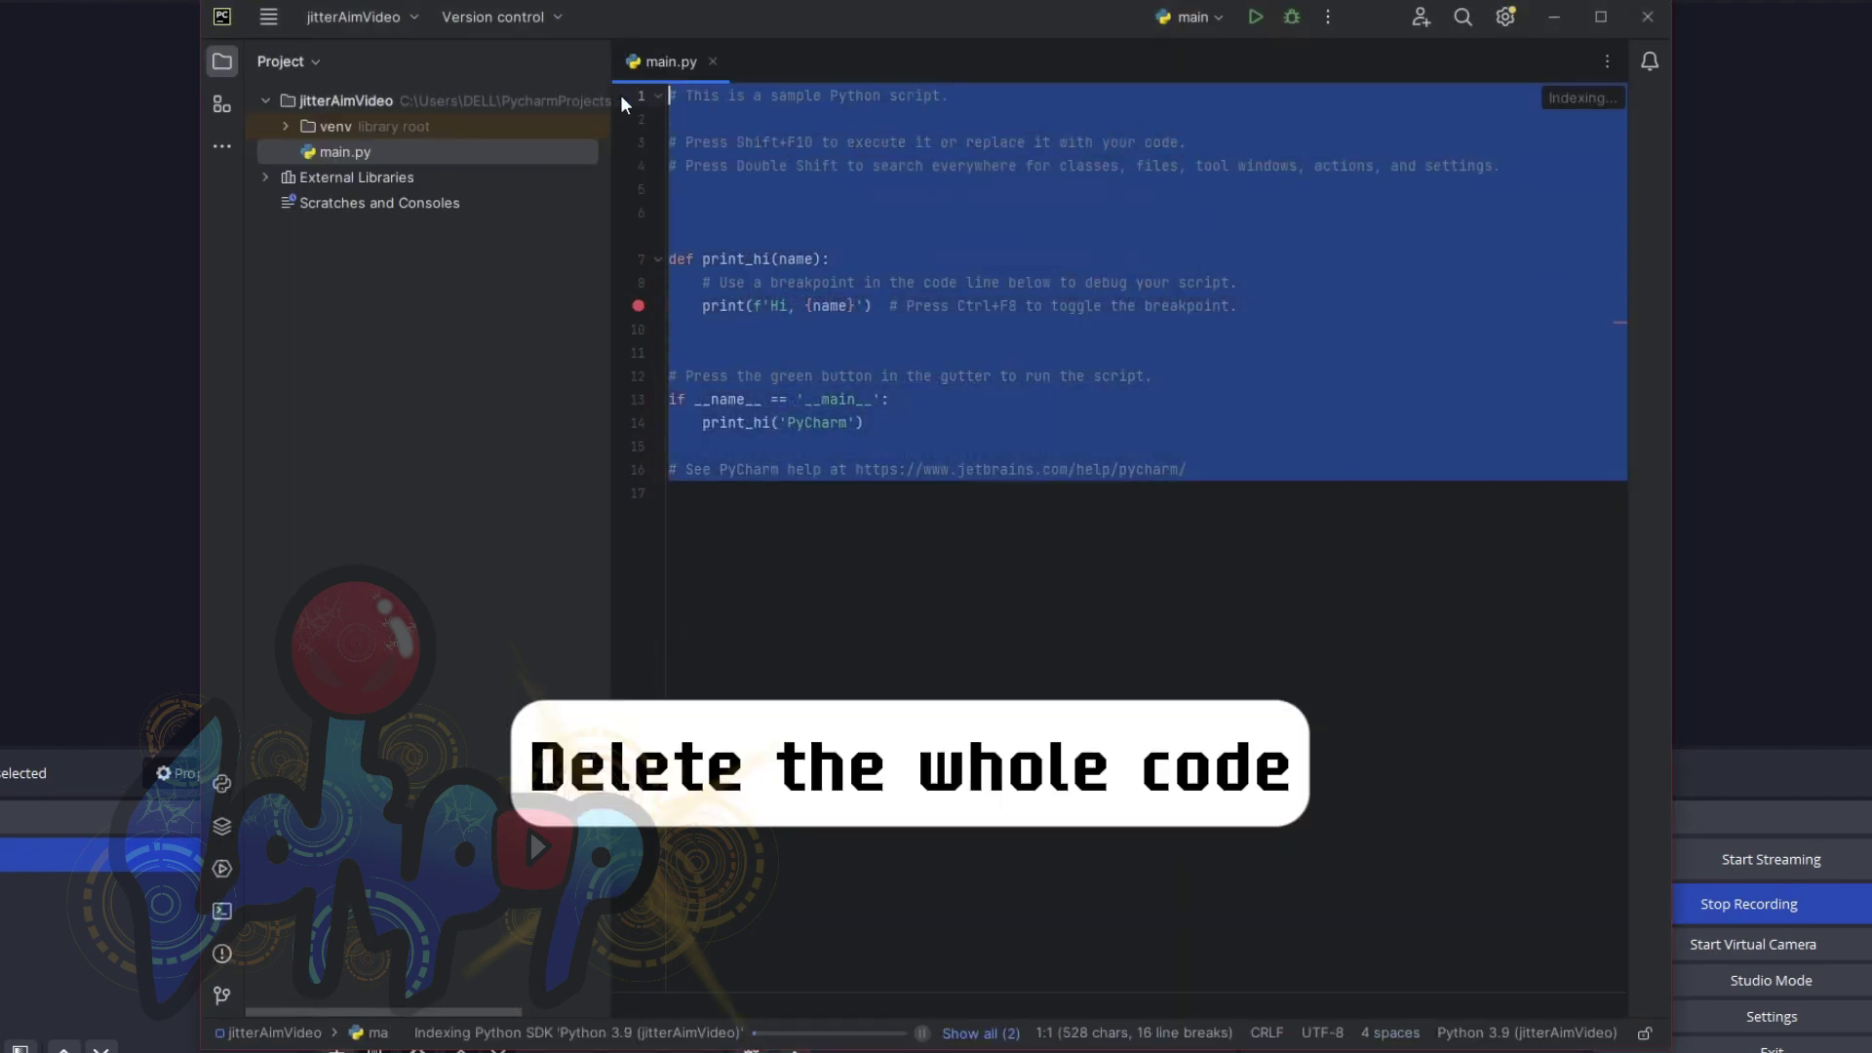
{"action": "key", "text": "Delete"}
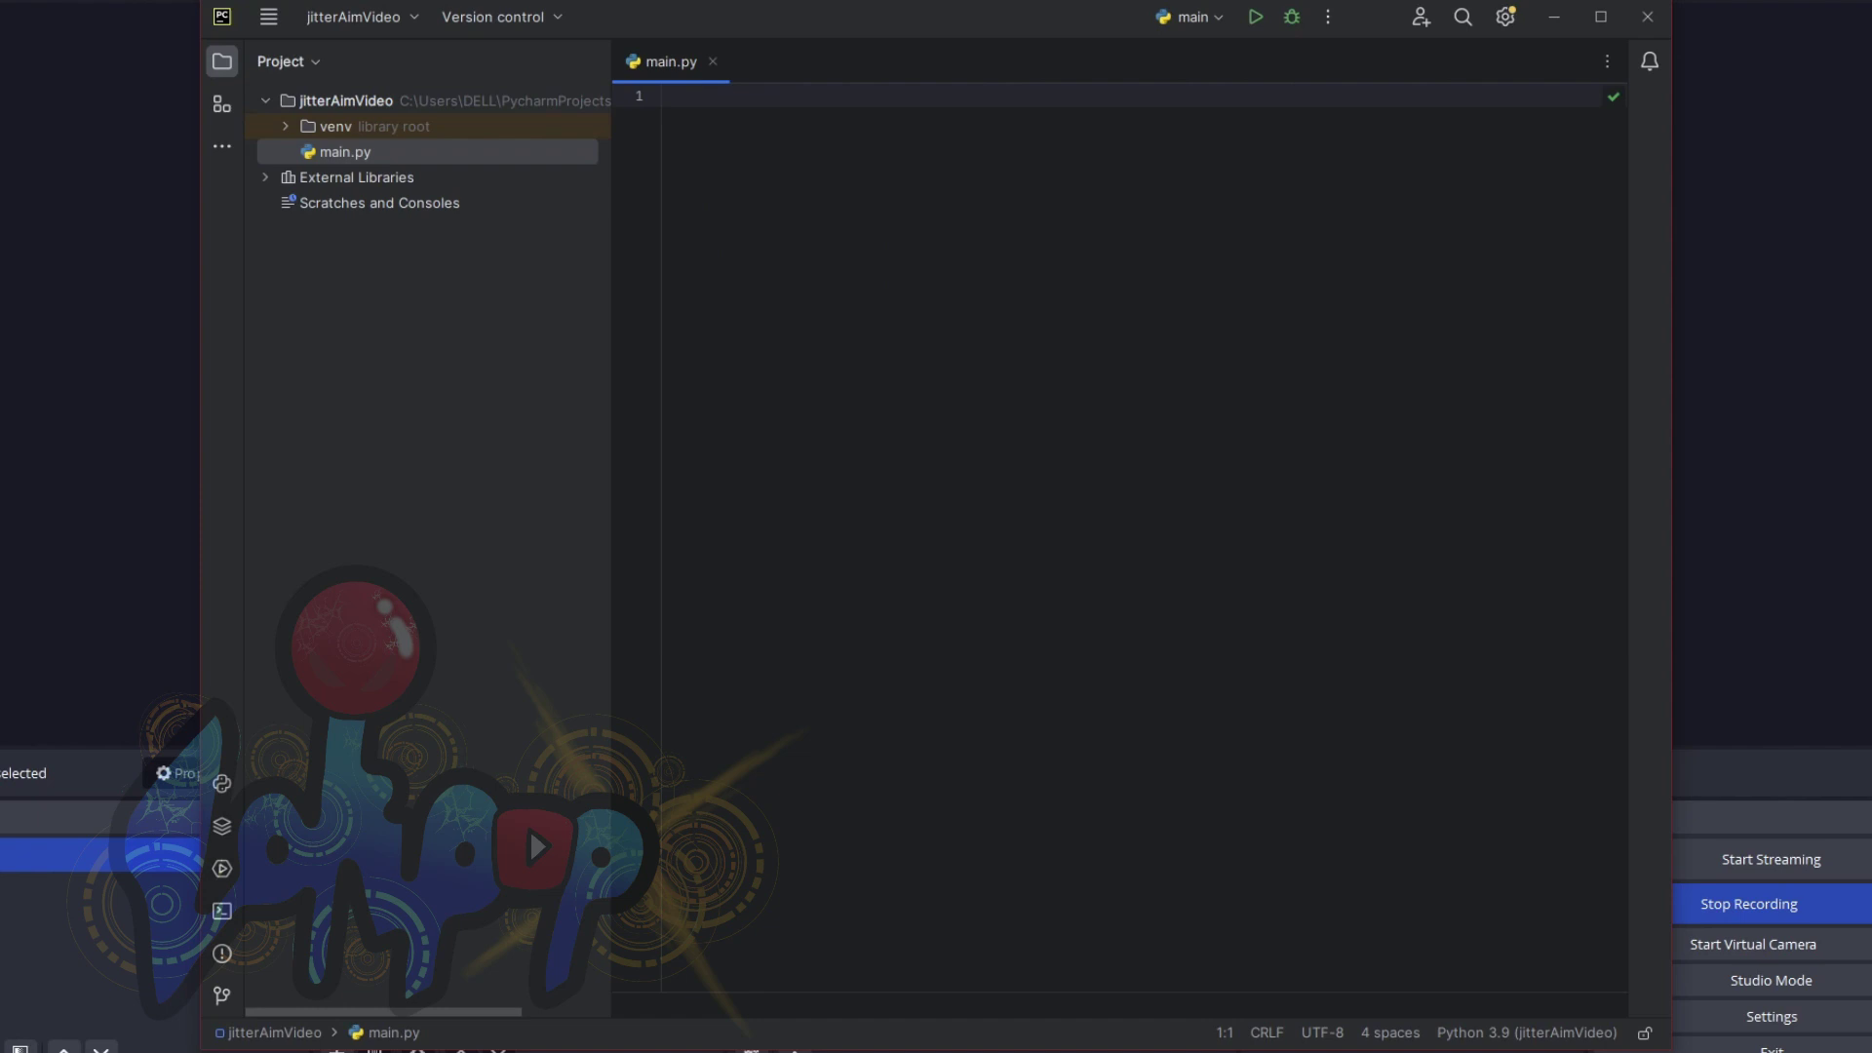
{"action": "key", "text": "alt+Tab"}
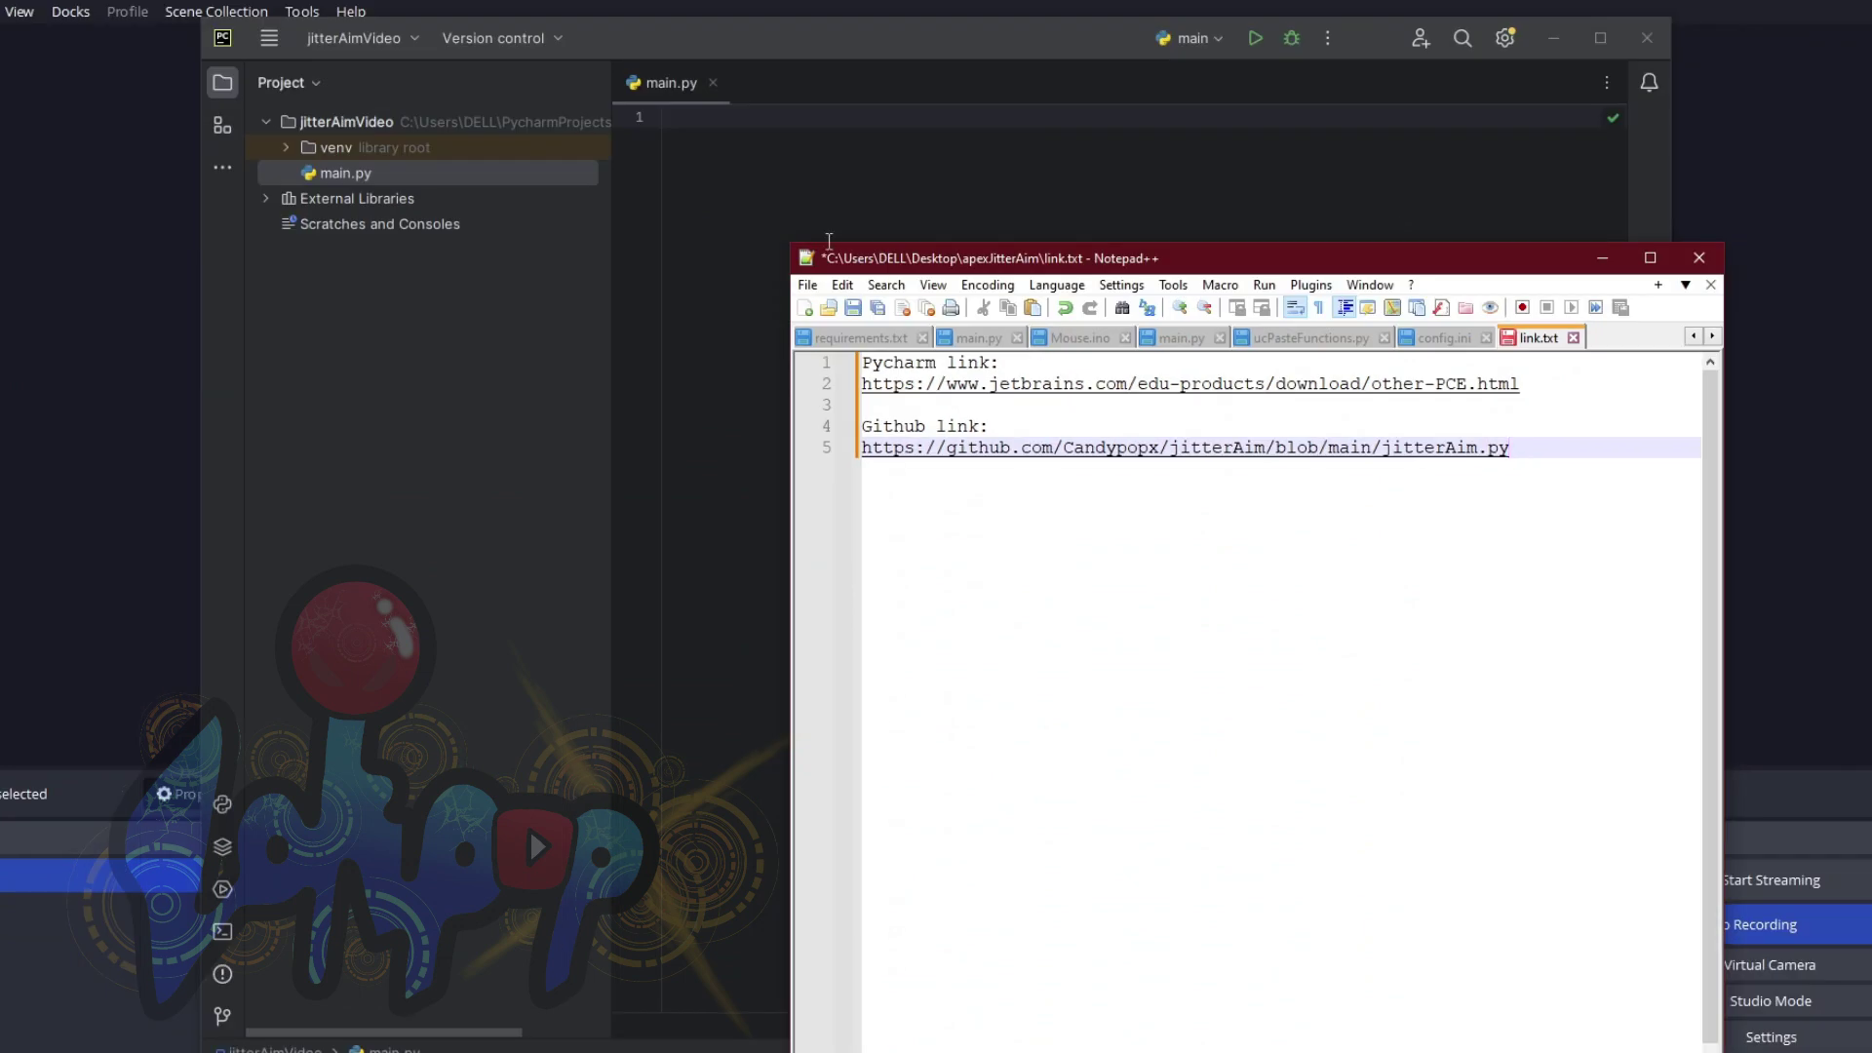
Step: Paste the copied jitterAim script into main.py, noting the unresolved keyboard import
{"action": "left_click", "coordinate": [780, 212]}
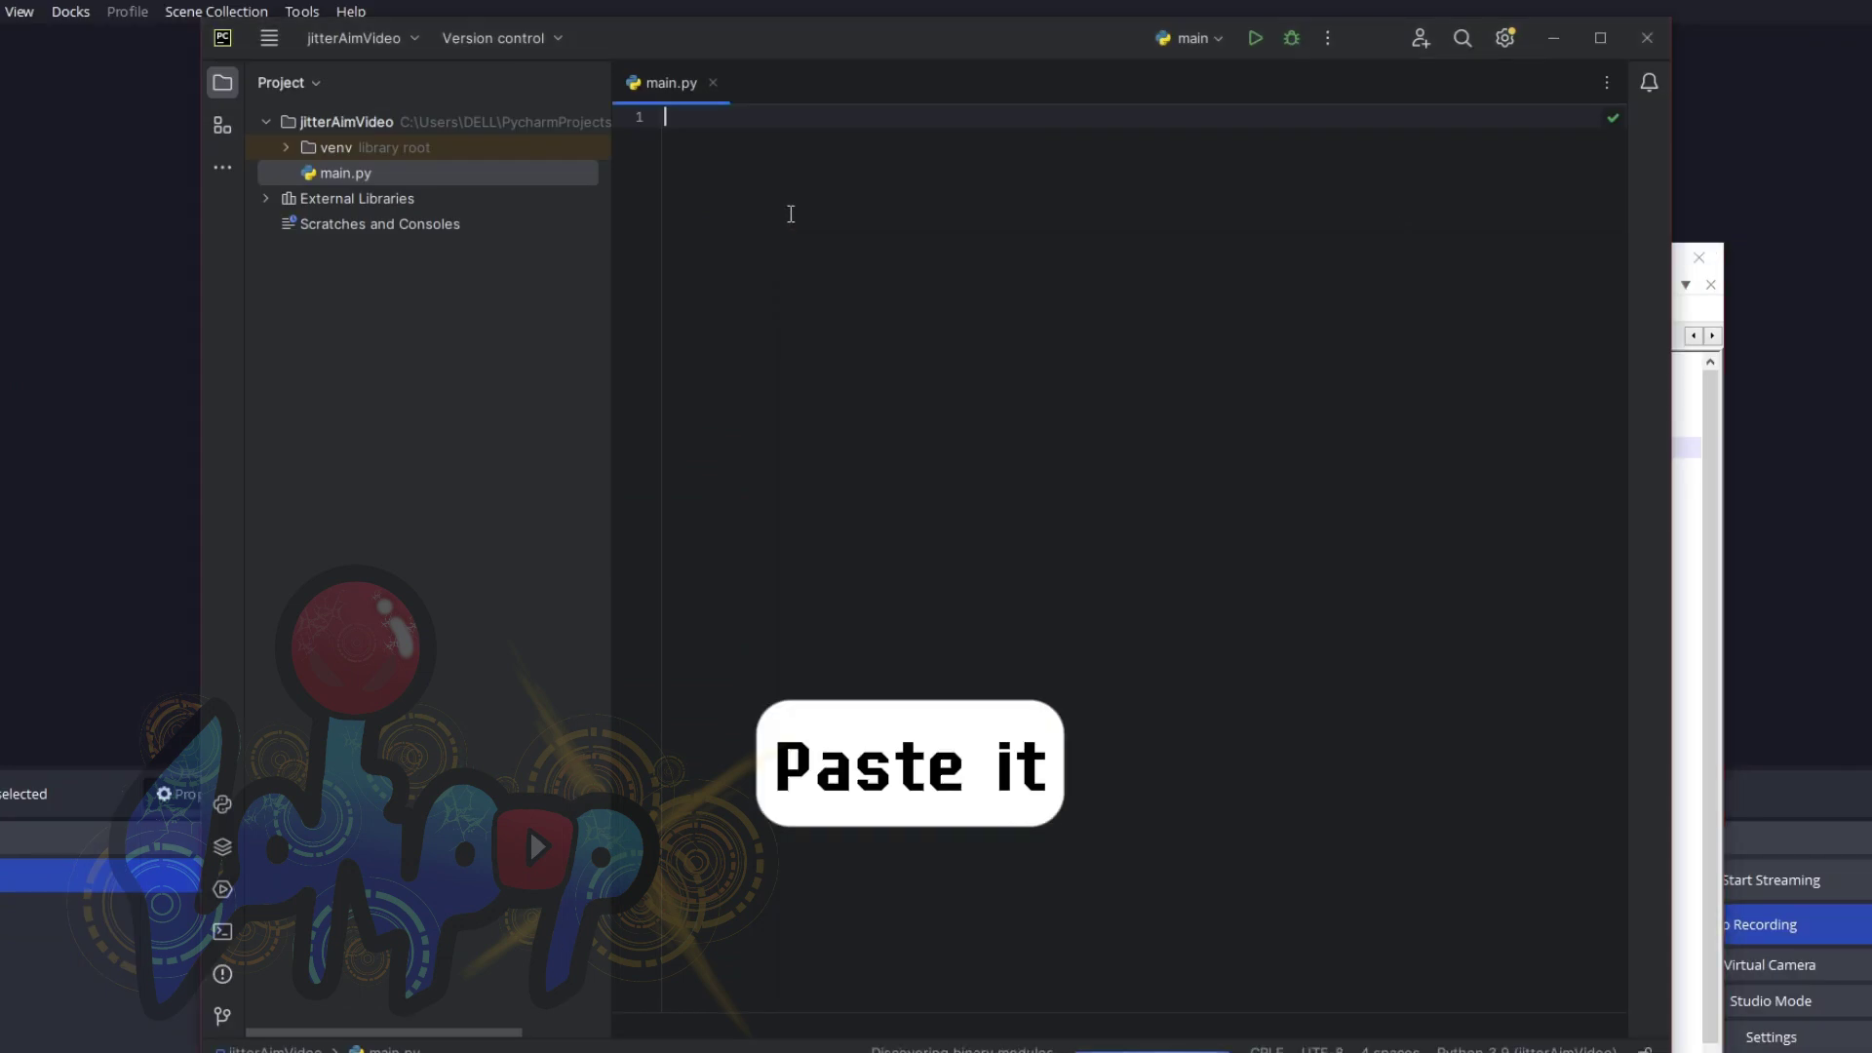
{"action": "key", "text": "ctrl+v"}
{"action": "scroll", "coordinate": [1316, 543], "scroll_direction": "up", "scroll_amount": 3}
{"action": "scroll", "coordinate": [1316, 542], "scroll_direction": "up", "scroll_amount": 2}
{"action": "scroll", "coordinate": [1285, 548], "scroll_direction": "up", "scroll_amount": 2}
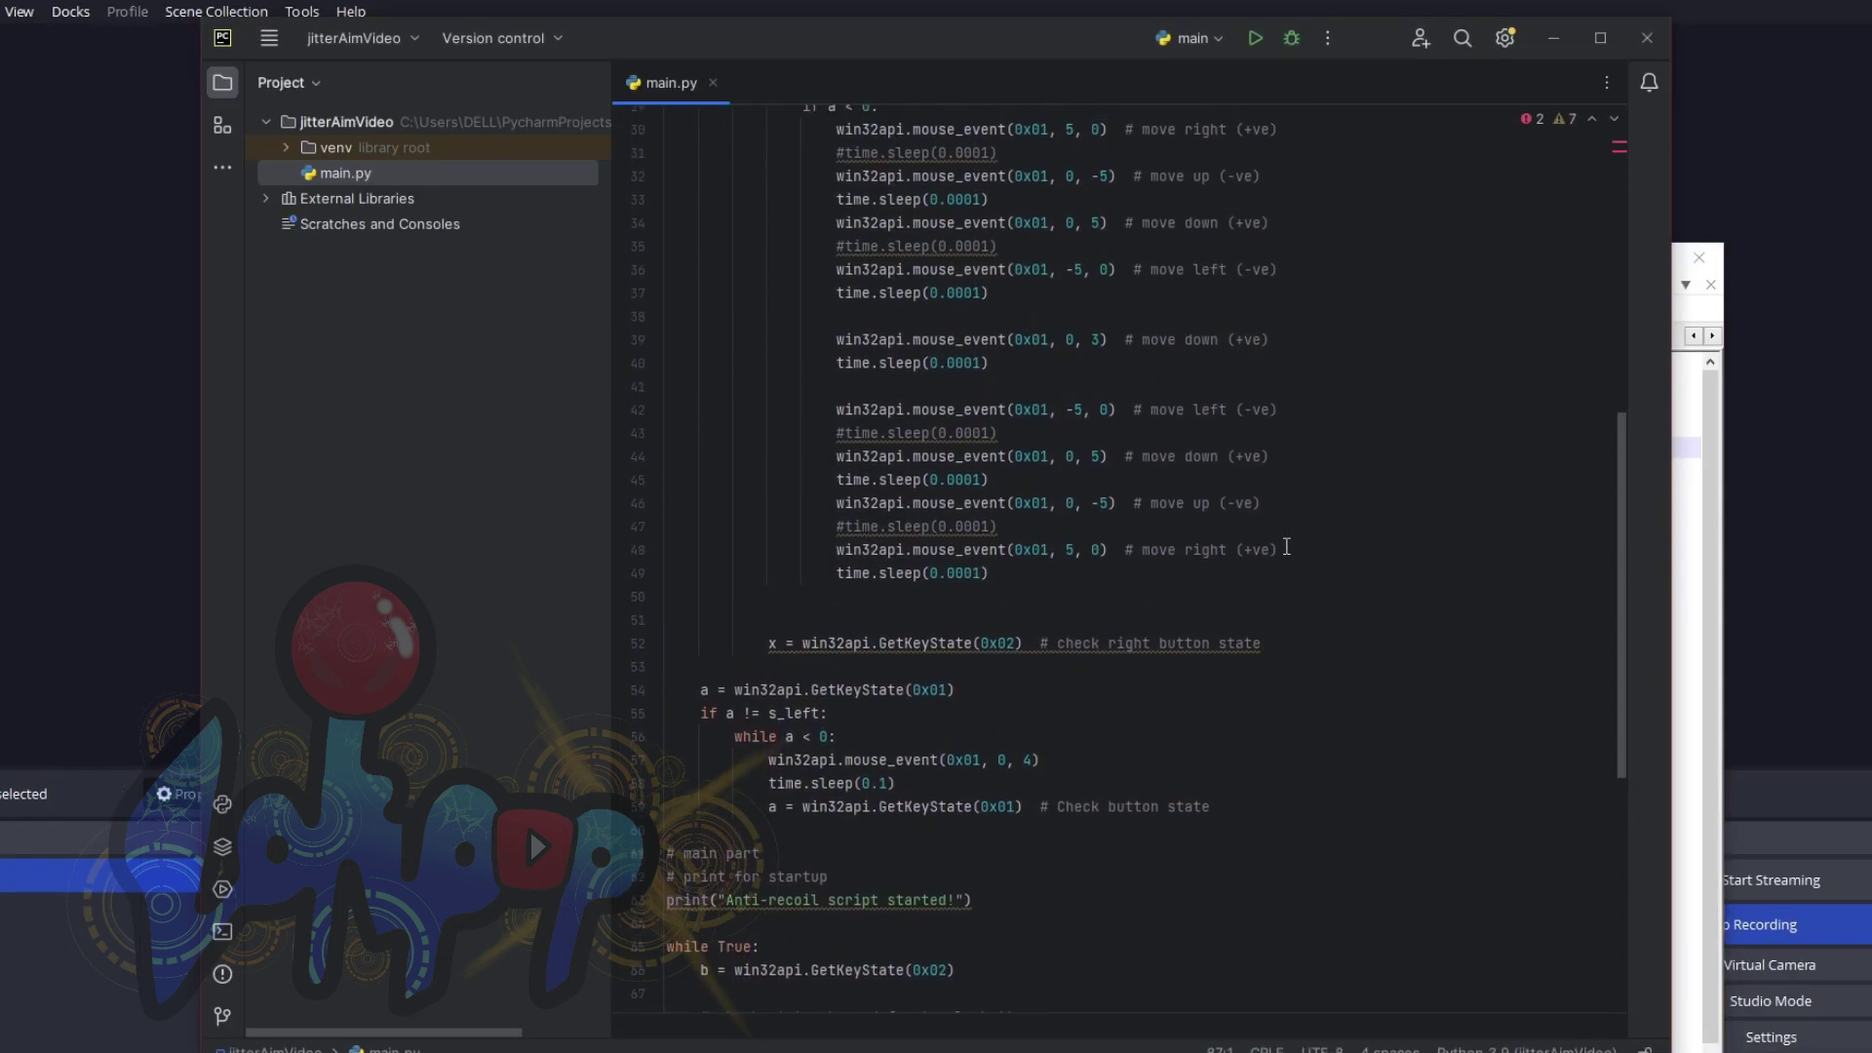
{"action": "scroll", "coordinate": [1285, 548], "scroll_direction": "up", "scroll_amount": 4}
{"action": "scroll", "coordinate": [1617, 513], "scroll_direction": "up", "scroll_amount": 4}
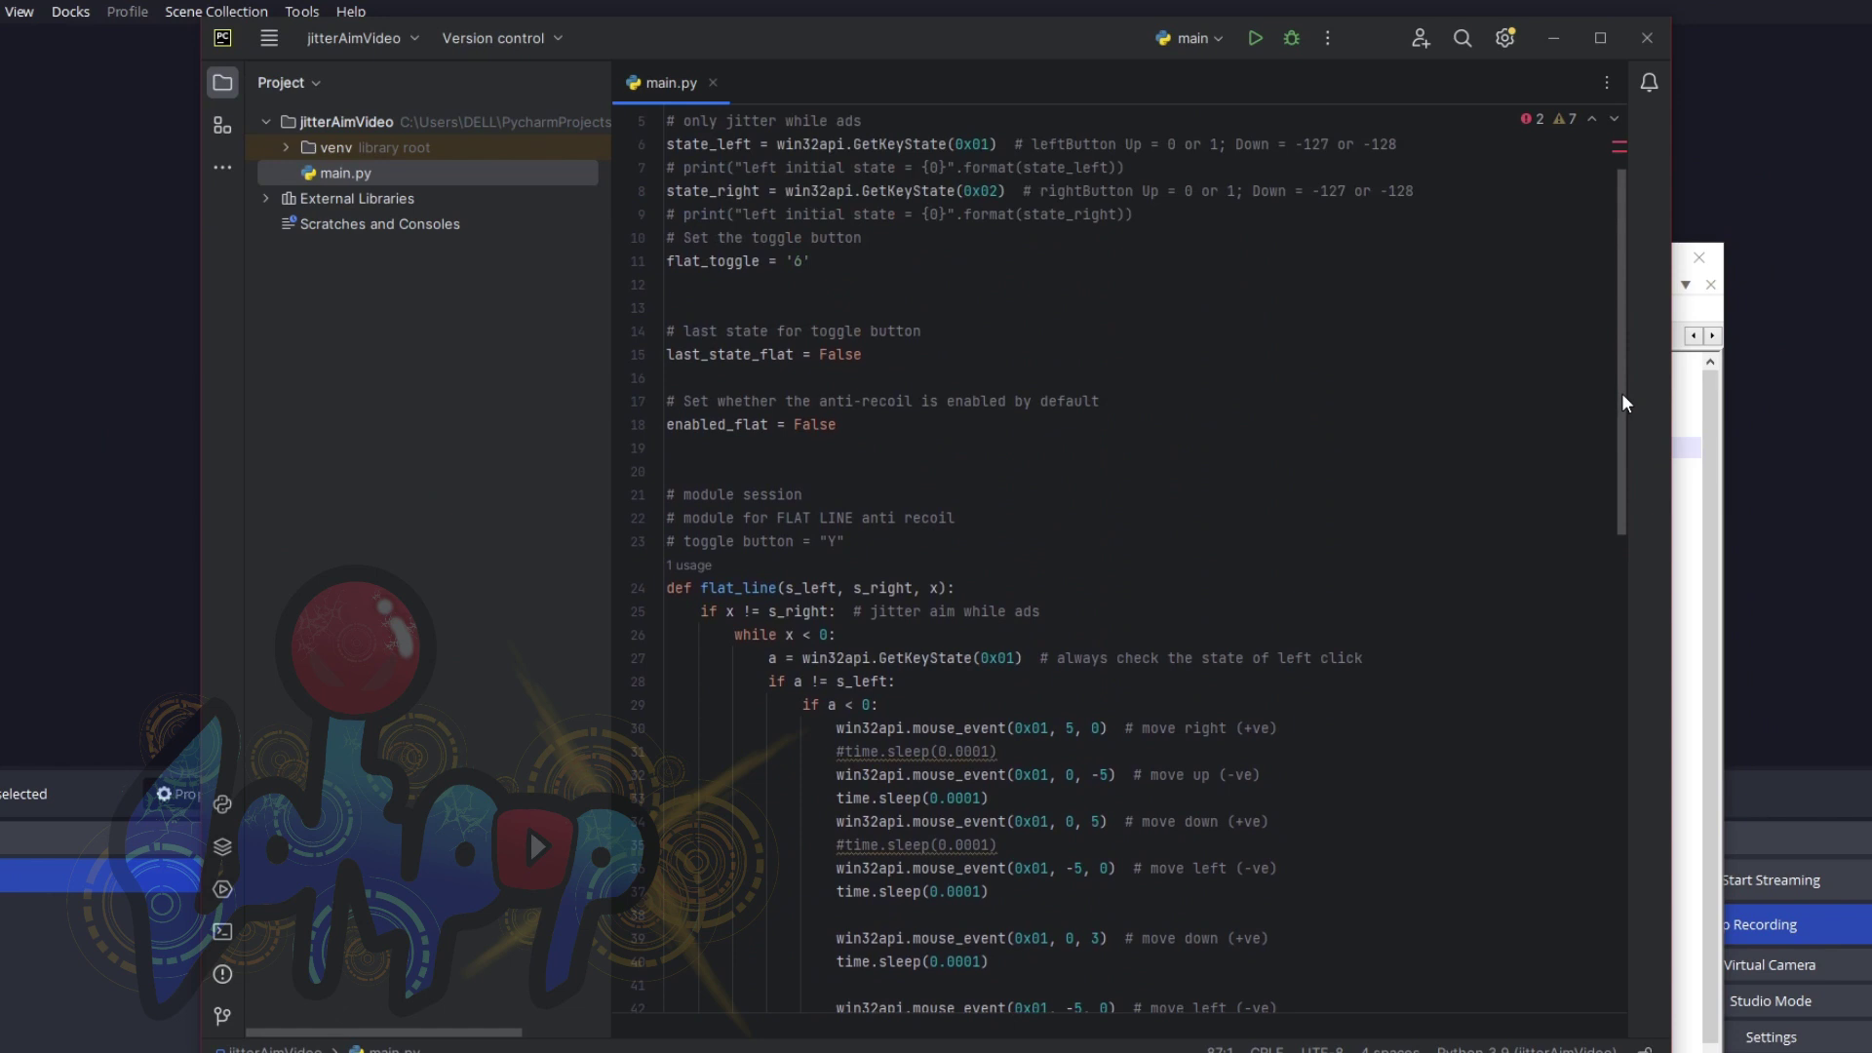
{"action": "scroll", "coordinate": [1621, 394], "scroll_direction": "up", "scroll_amount": 2}
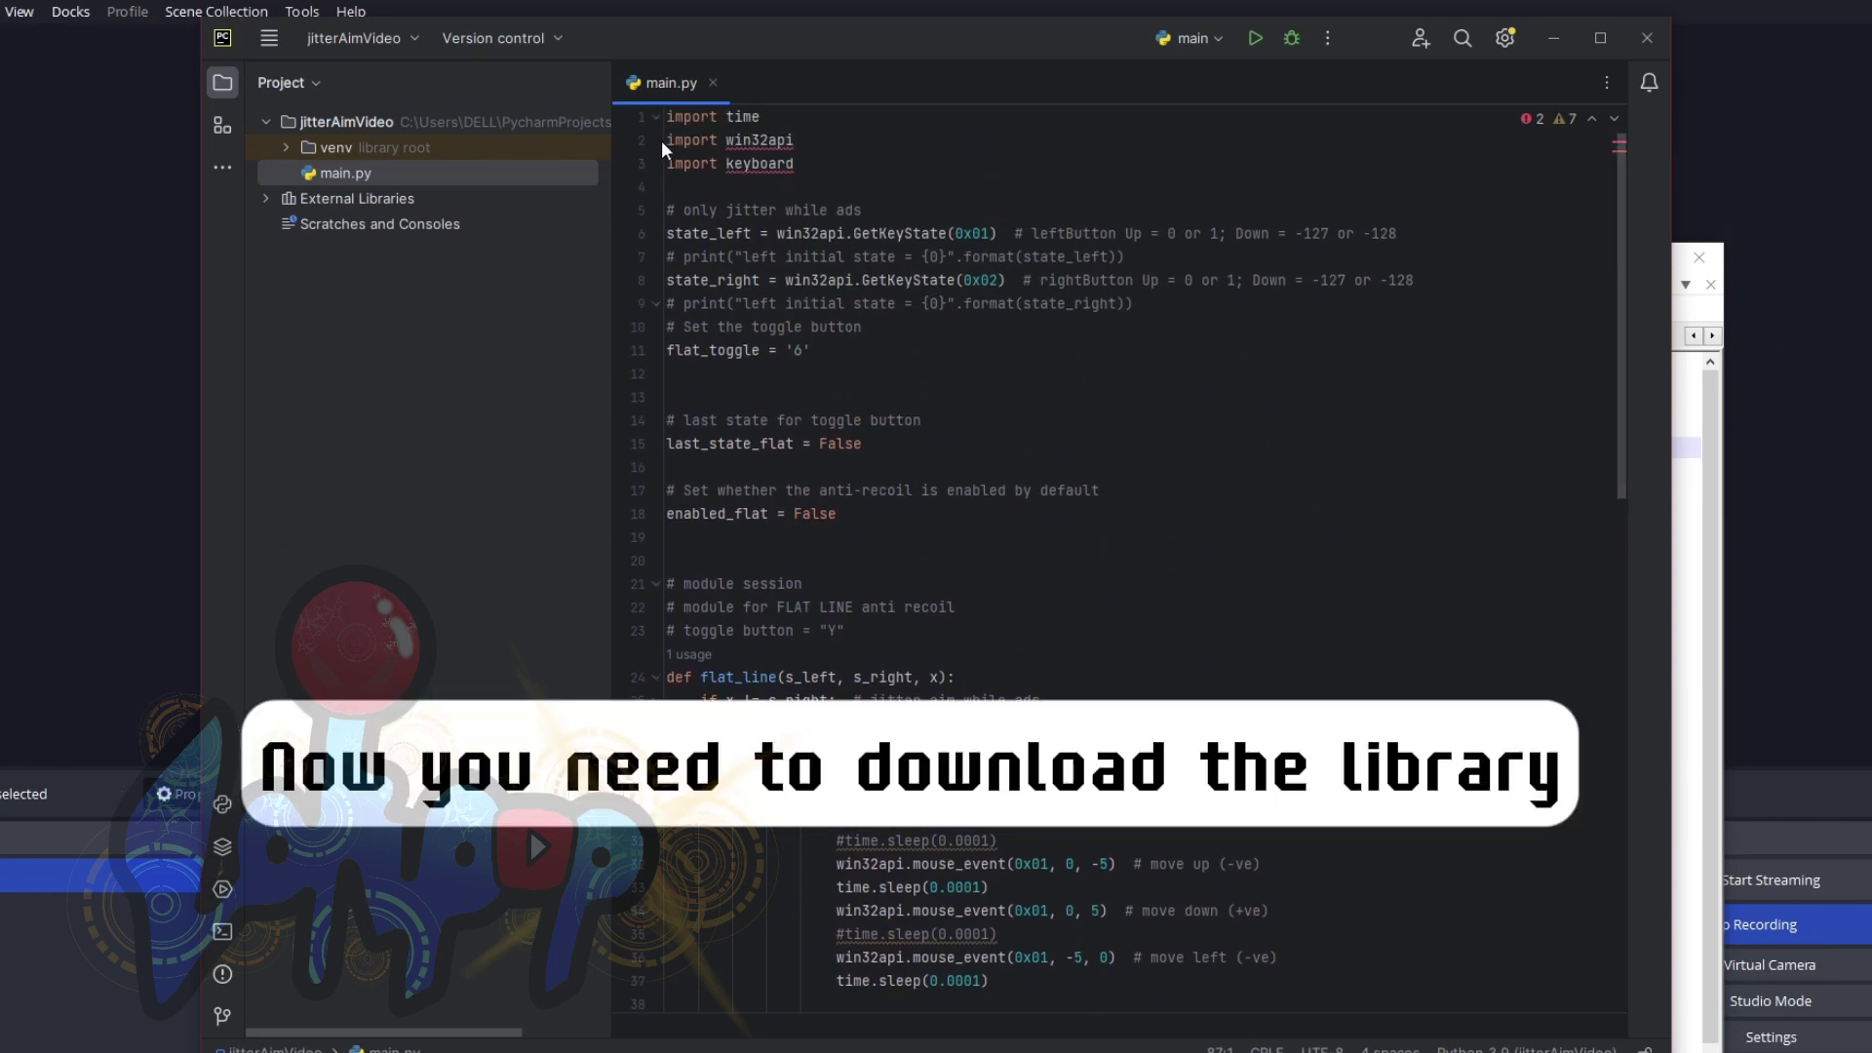
{"action": "left_click", "coordinate": [760, 162]}
{"action": "left_click", "coordinate": [271, 42]}
{"action": "mouse_move", "coordinate": [341, 81]}
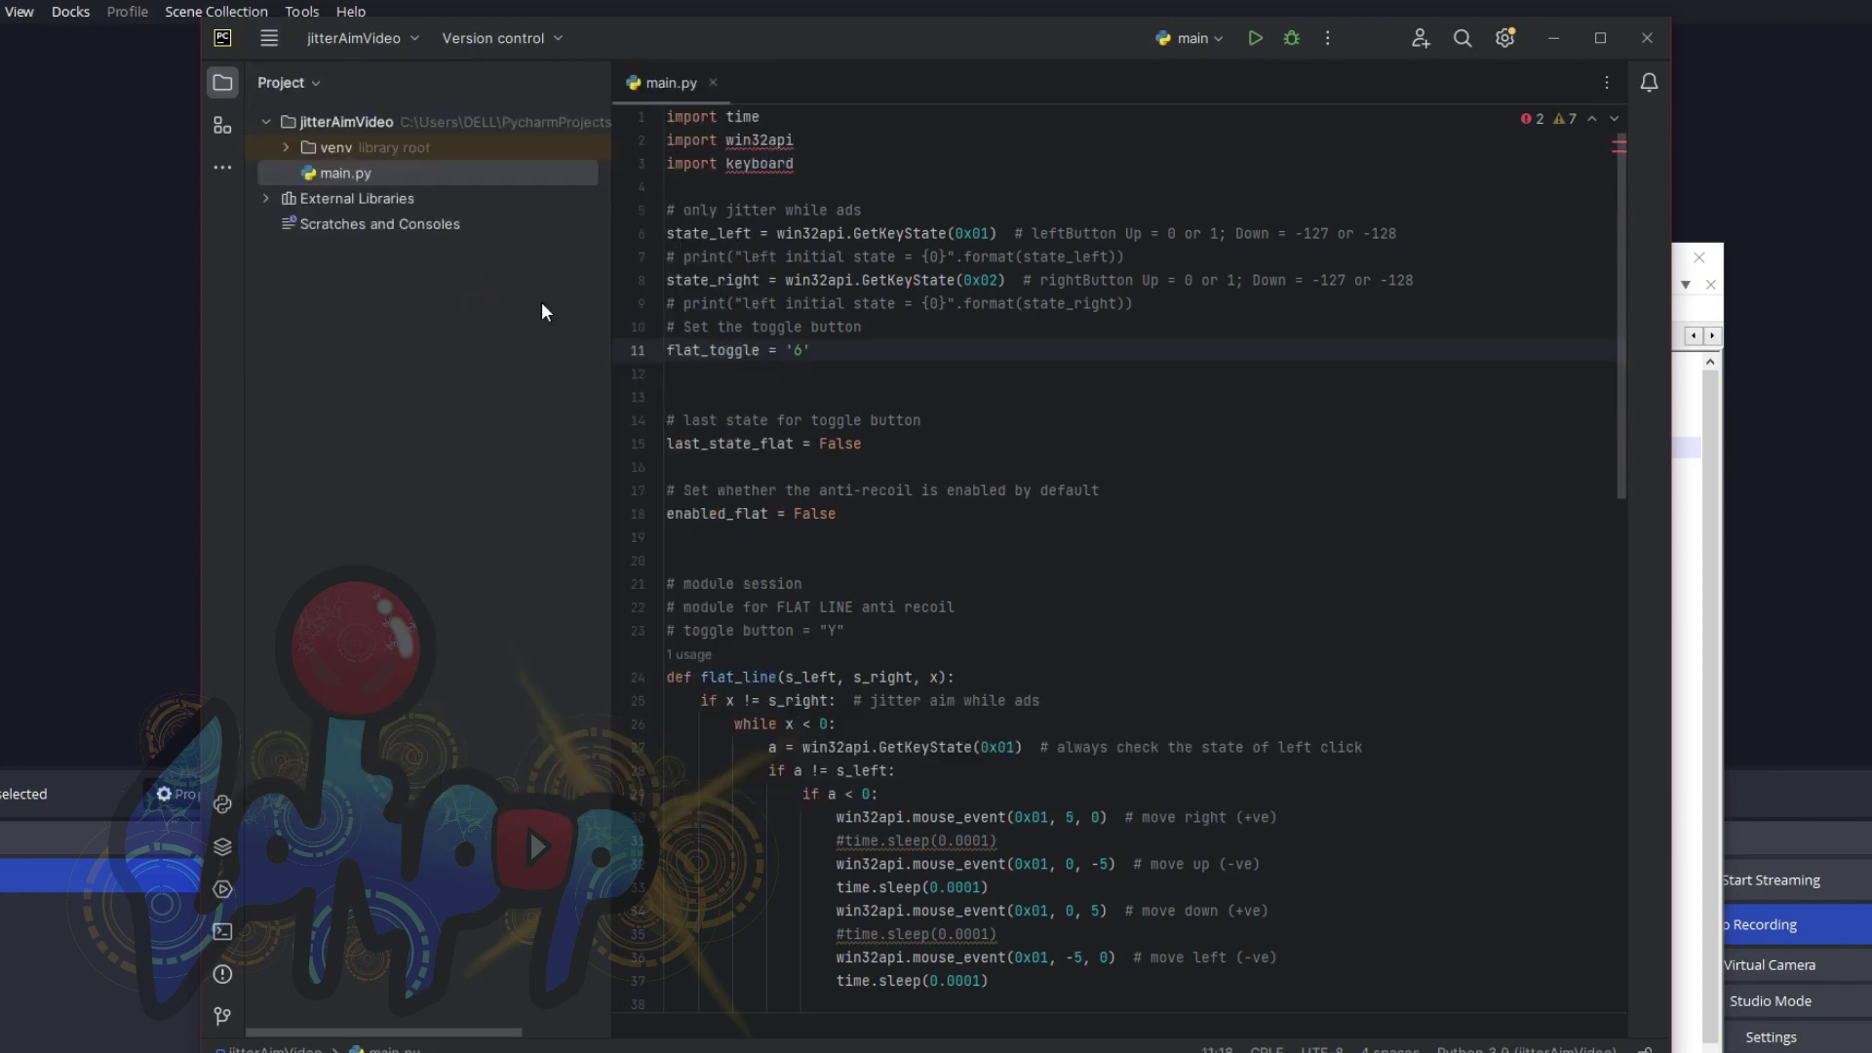
Step: Reach the project's Python Interpreter packages in Settings and list available packages
{"action": "key", "text": "ctrl+alt+s"}
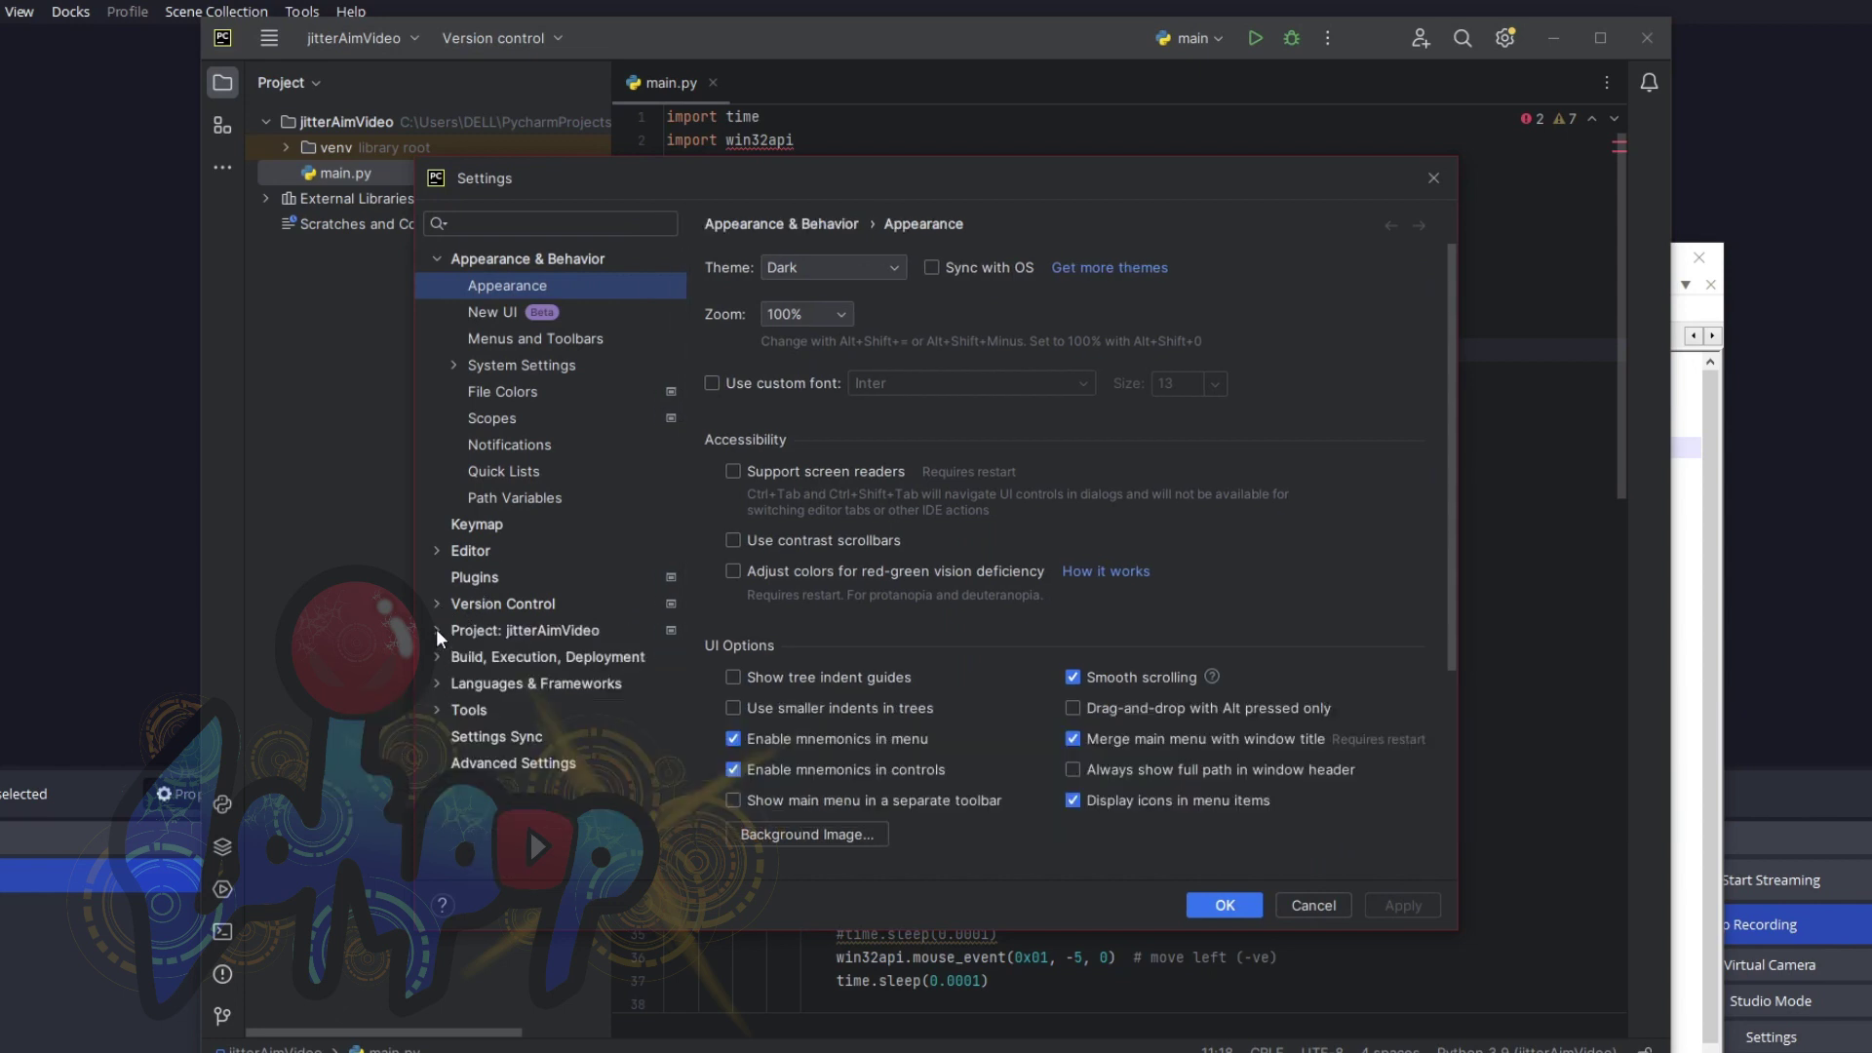
{"action": "left_click", "coordinate": [436, 629]}
{"action": "left_click", "coordinate": [571, 657]}
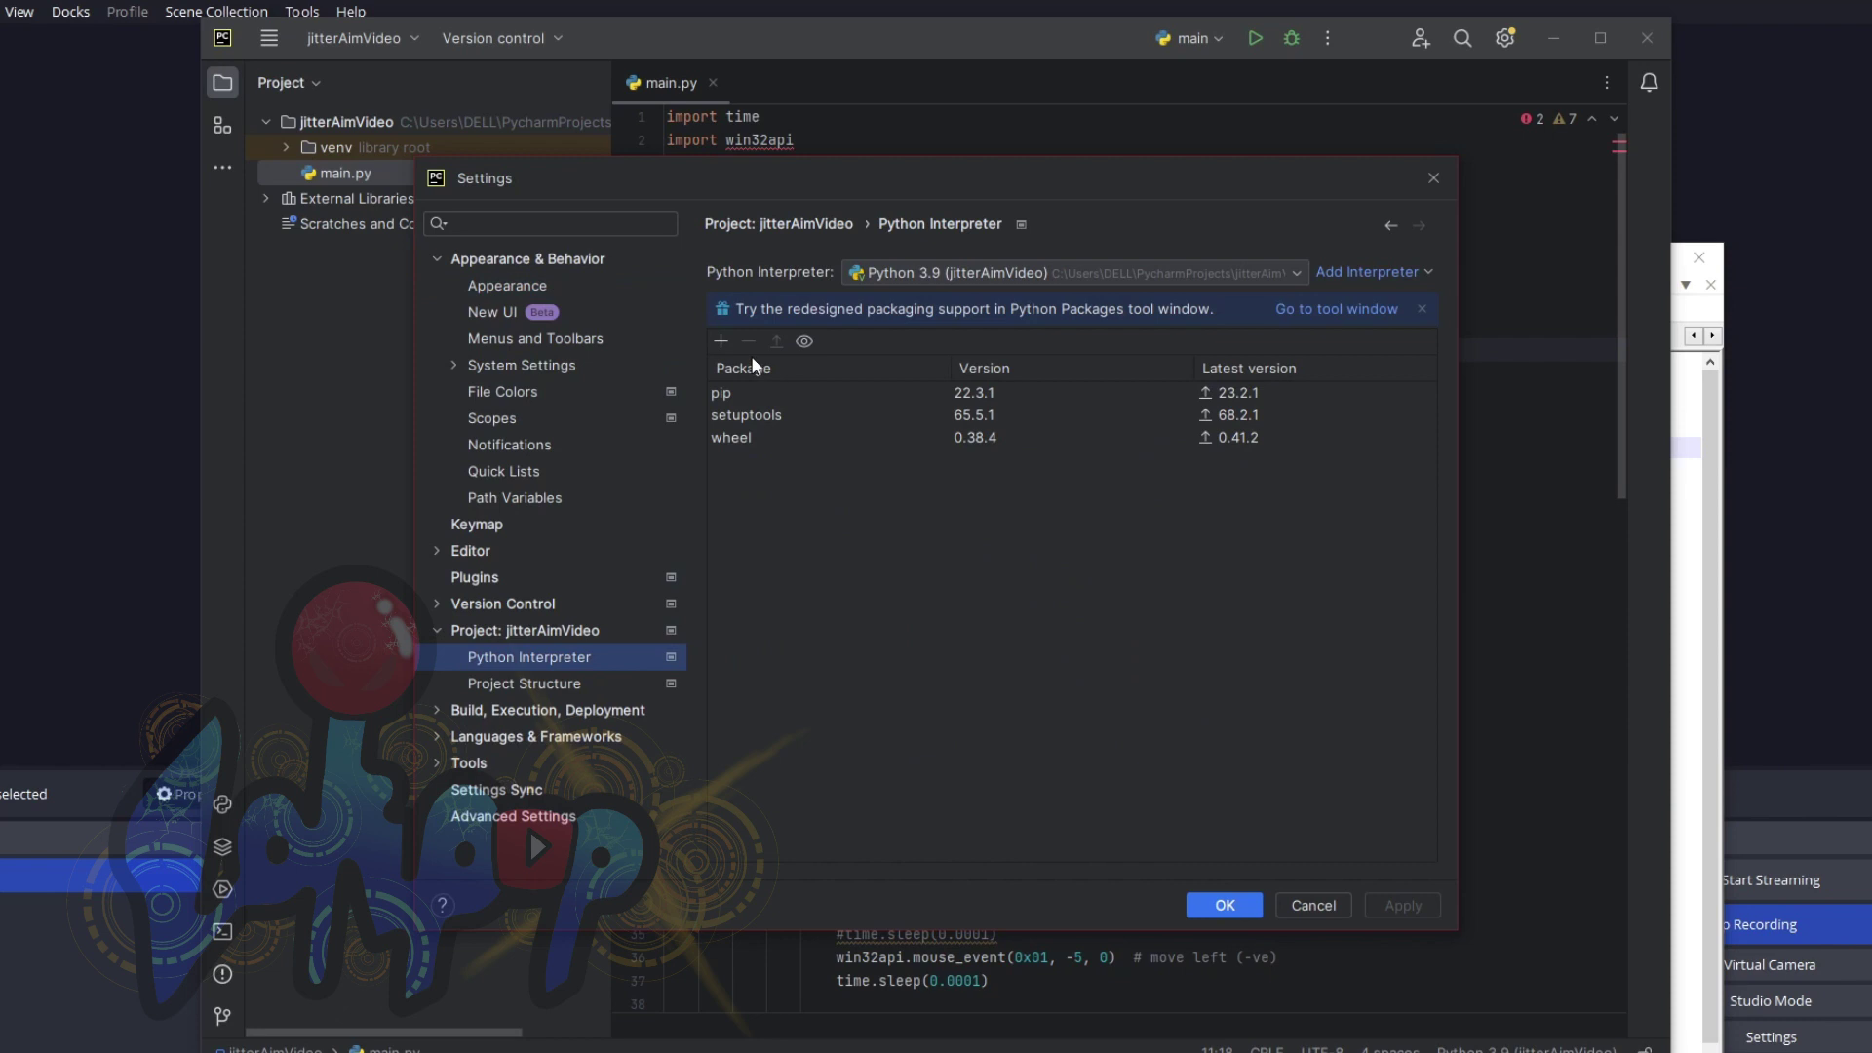
{"action": "left_click", "coordinate": [721, 339]}
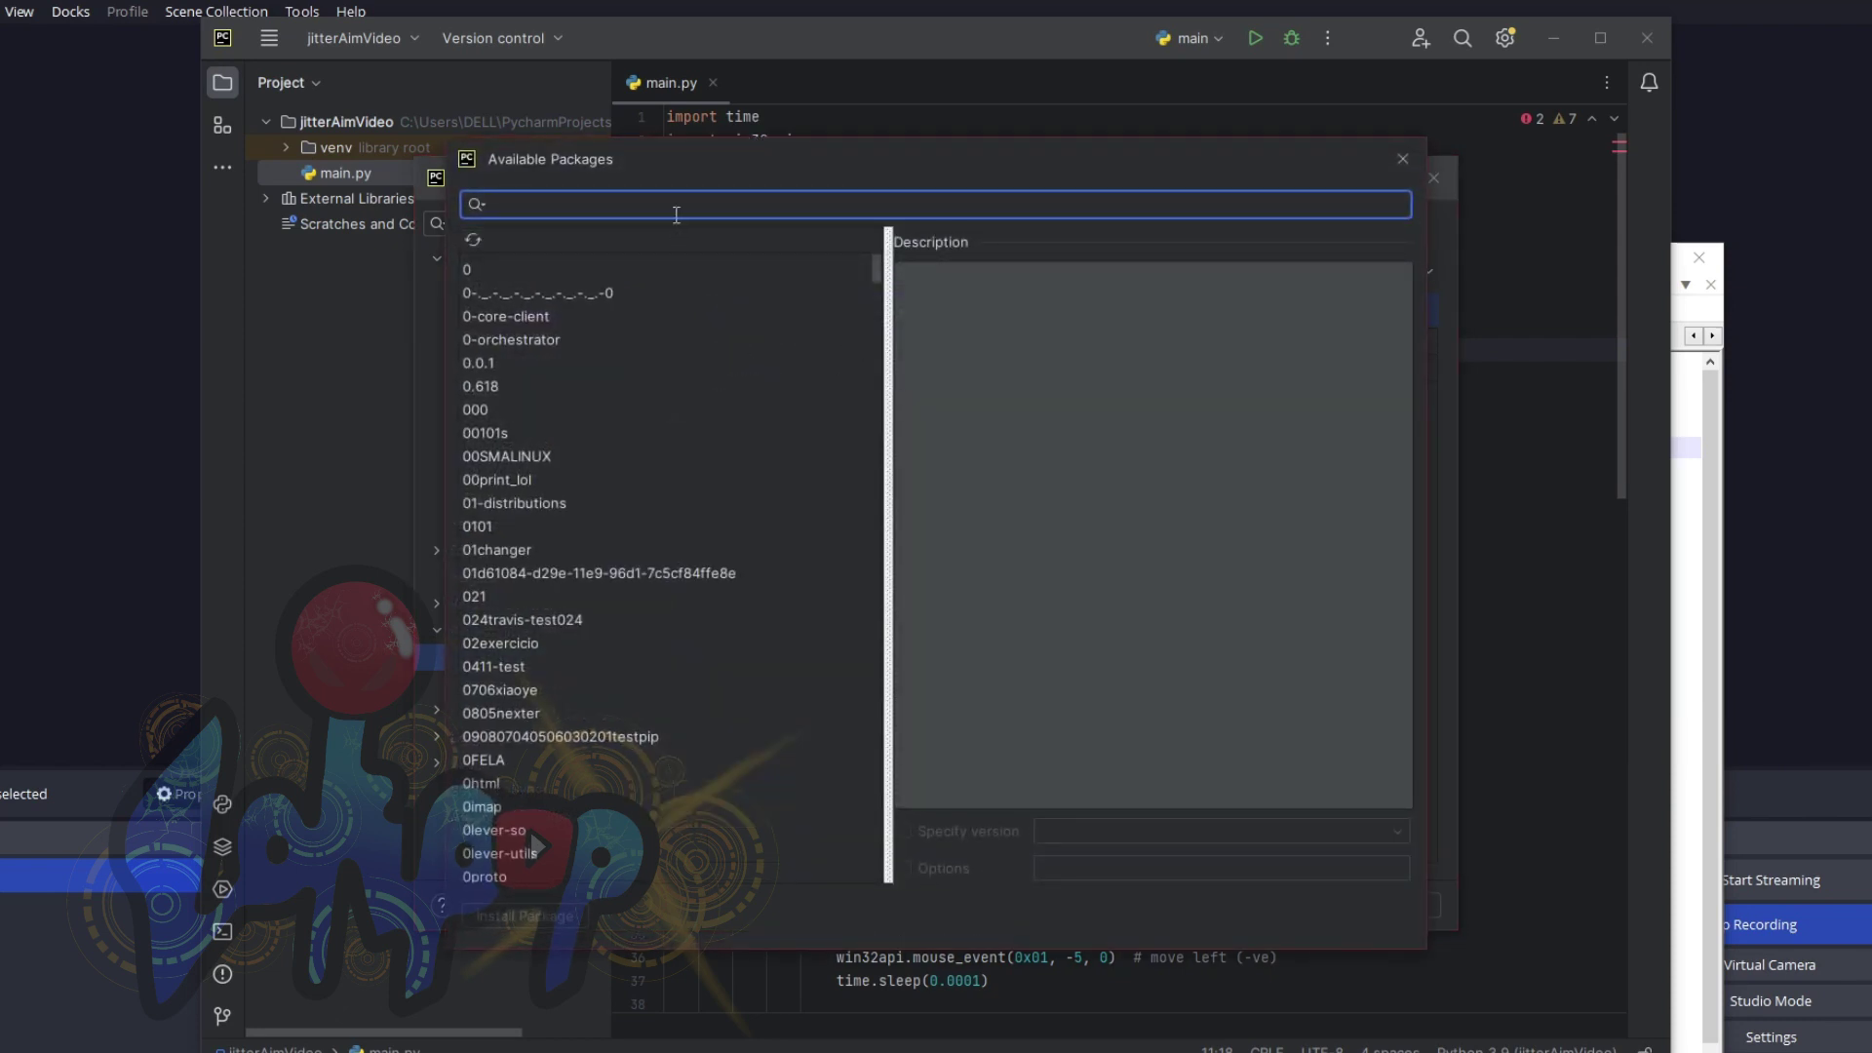
{"action": "type", "text": "pywin"}
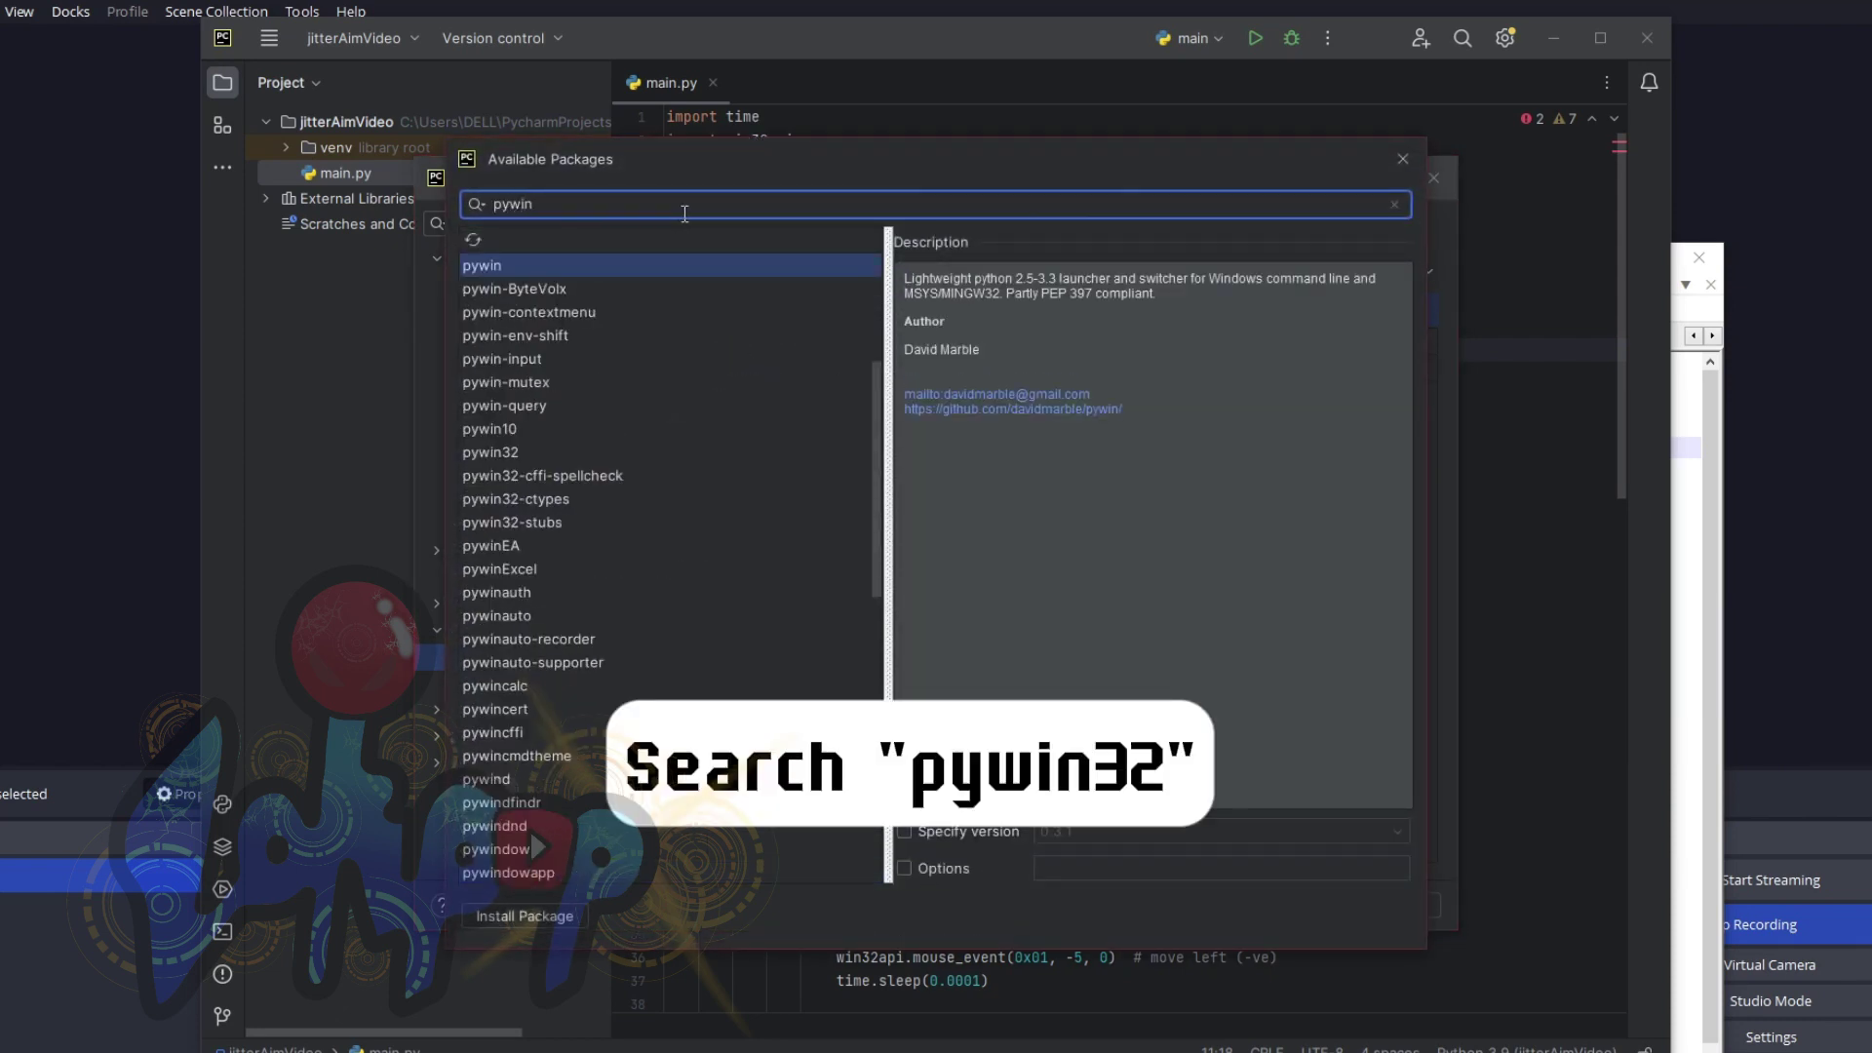
{"action": "type", "text": "32"}
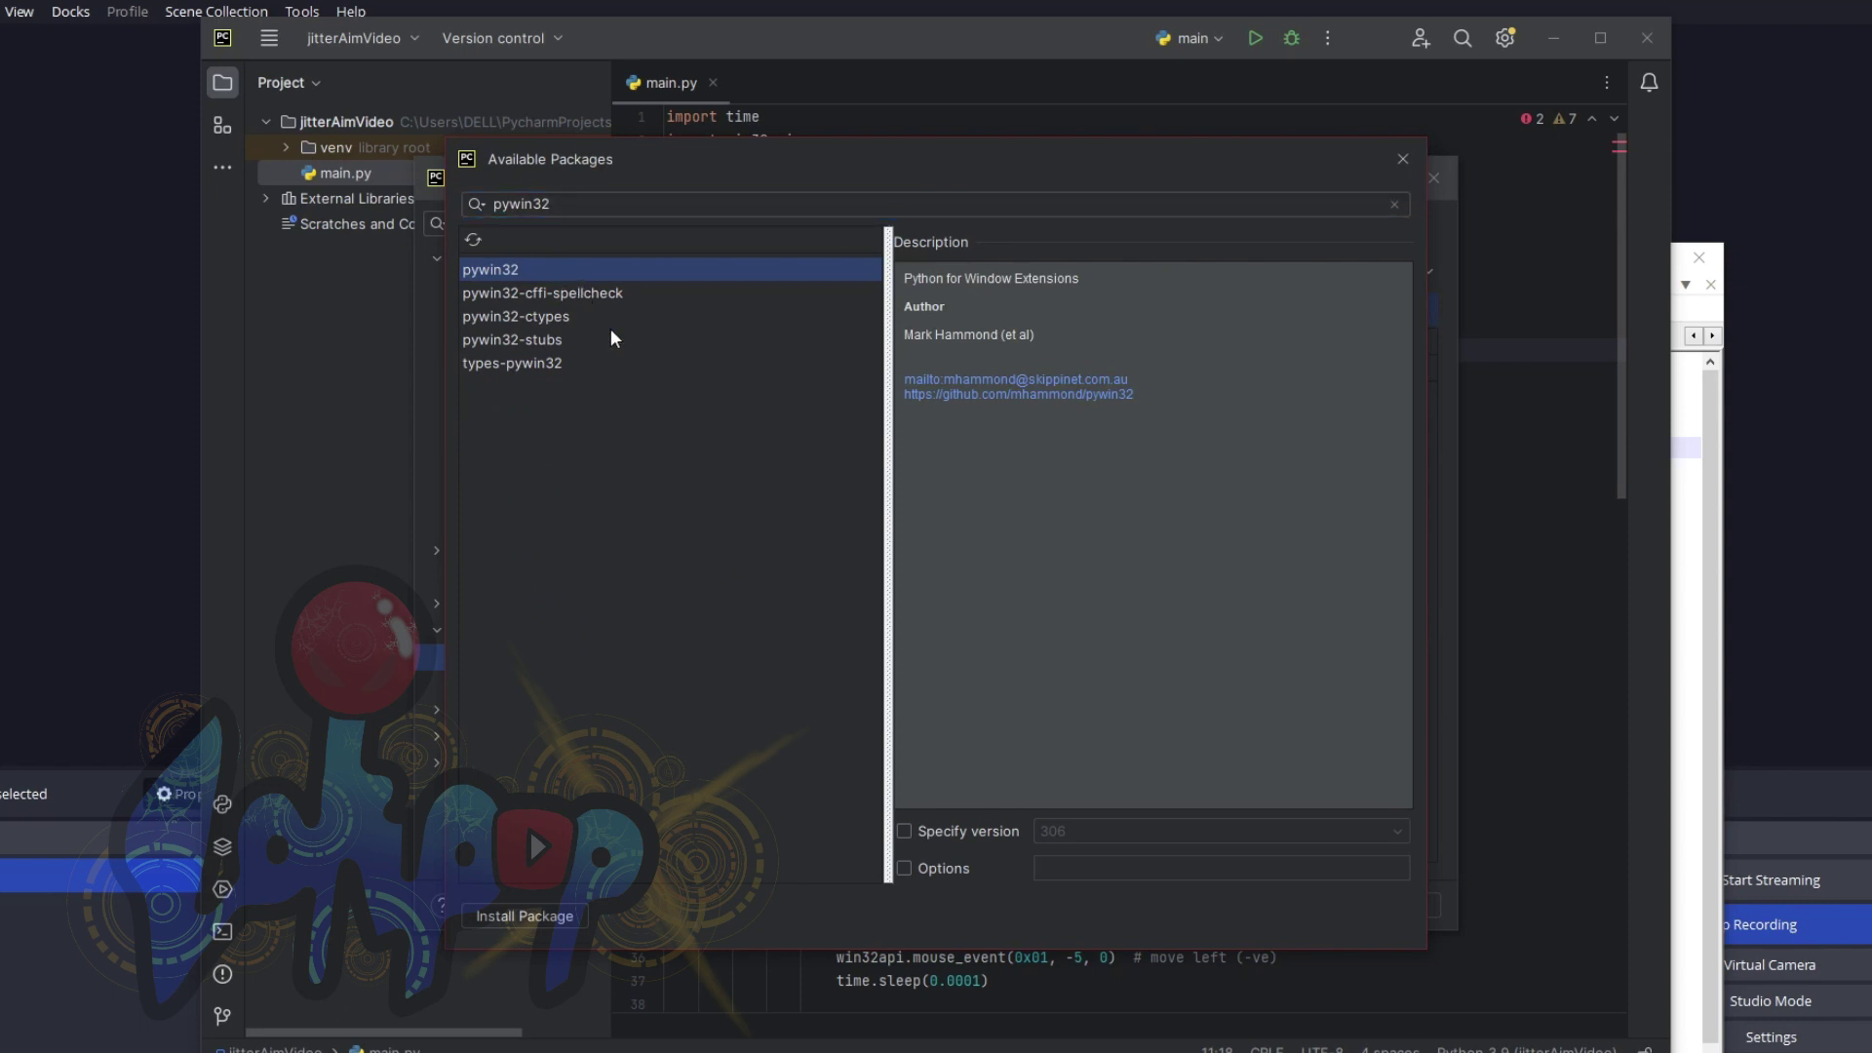
Step: Install the pywin32 package and reopen the package browser with an empty search
{"action": "left_click", "coordinate": [573, 917]}
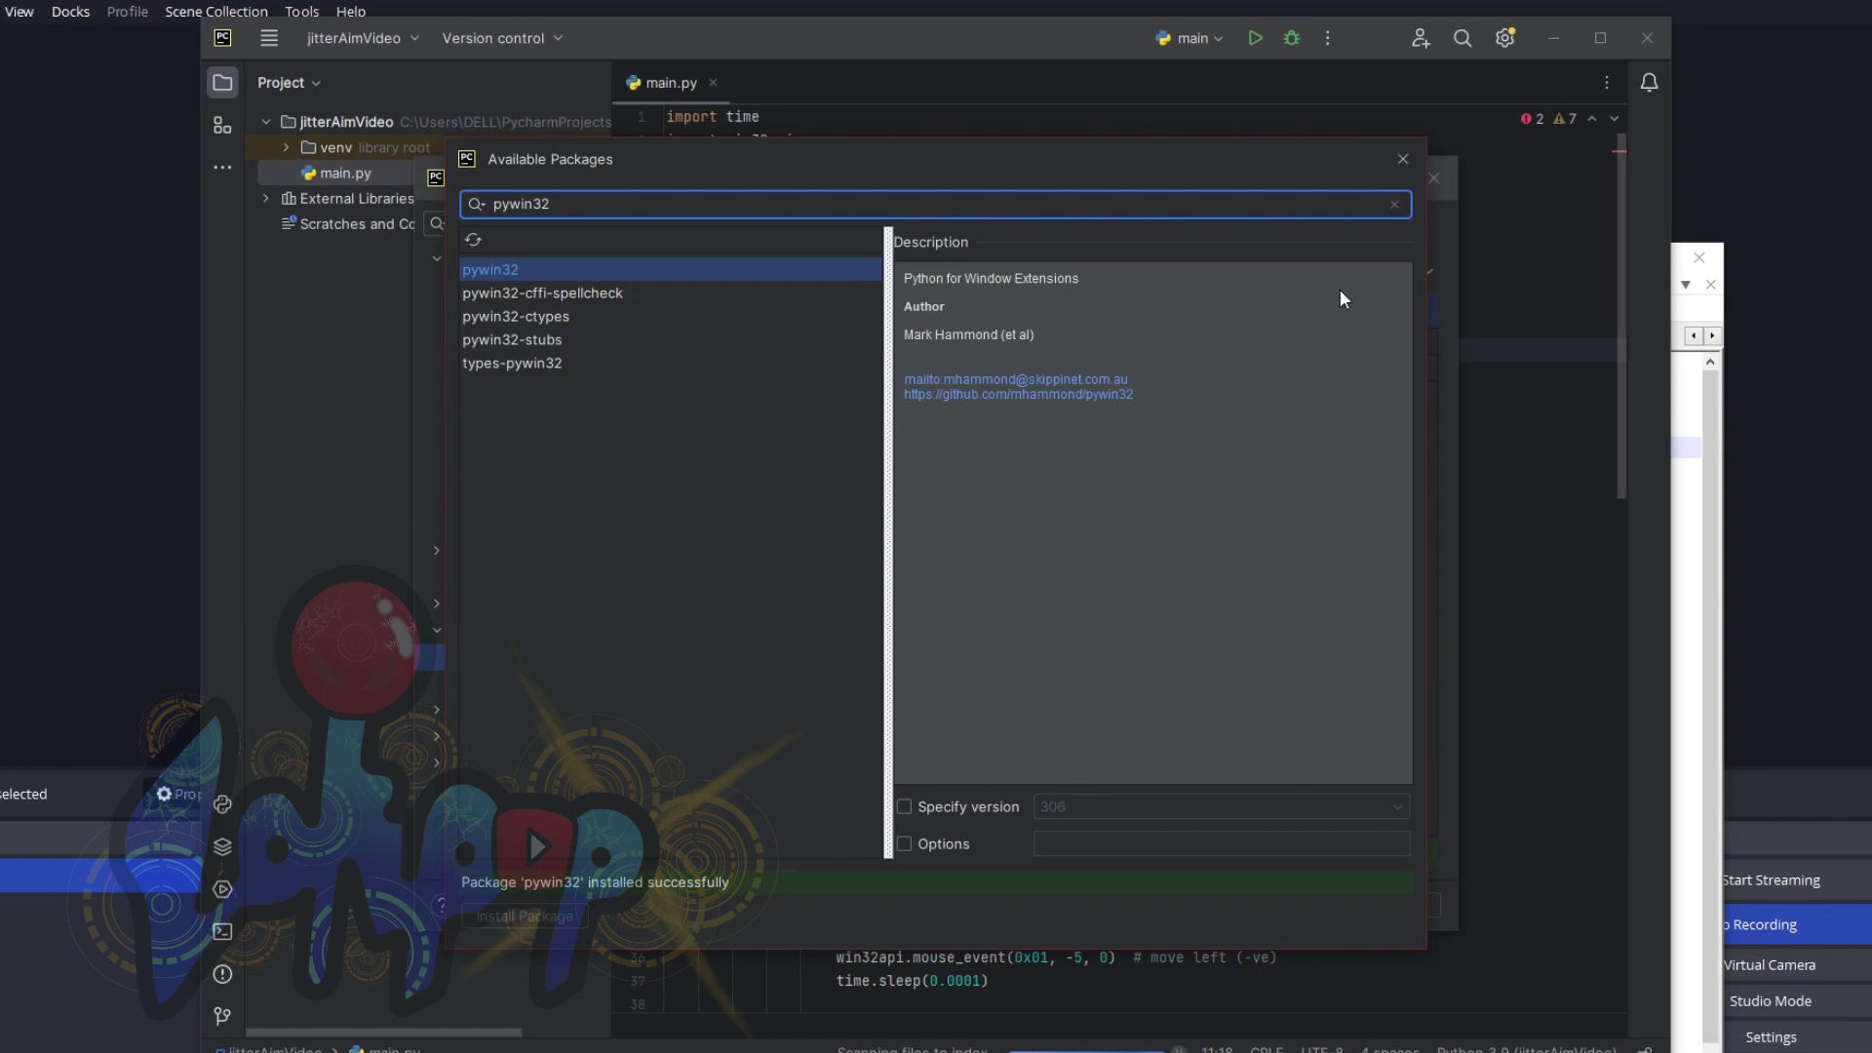
{"action": "left_click", "coordinate": [1404, 162]}
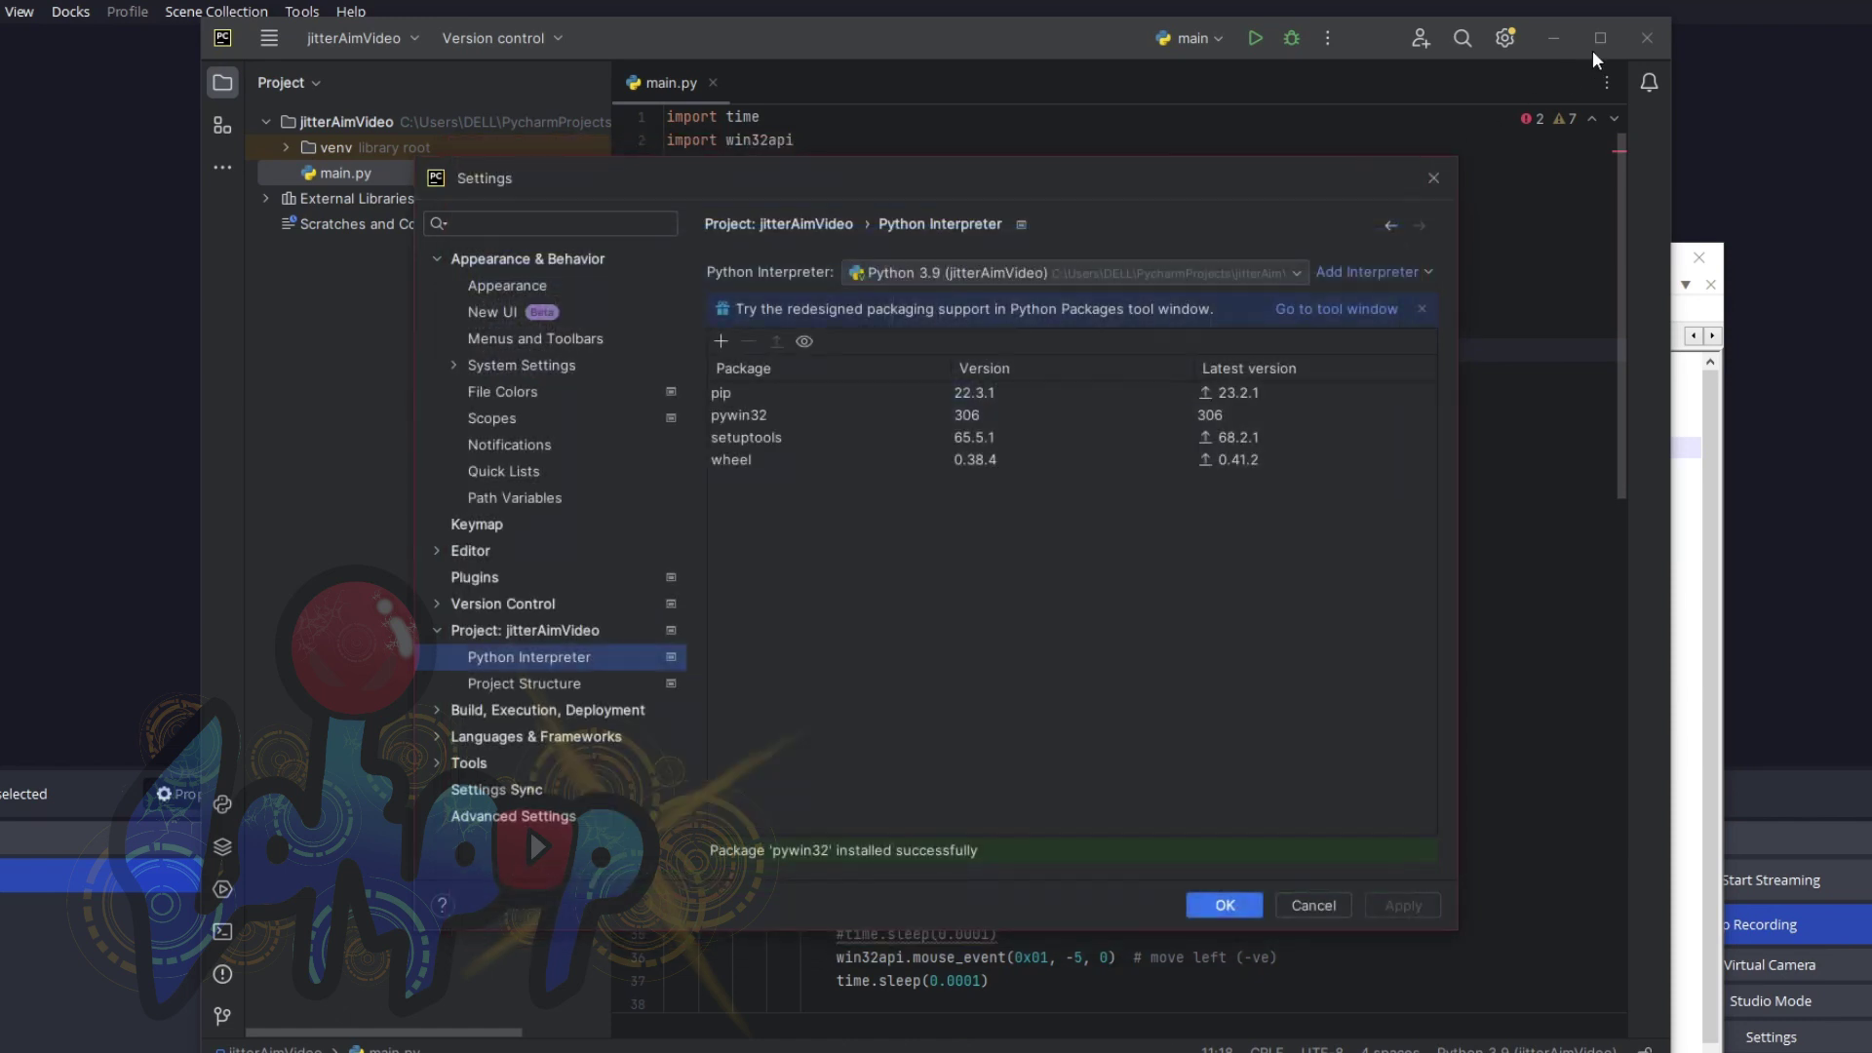
{"action": "left_click", "coordinate": [1428, 182]}
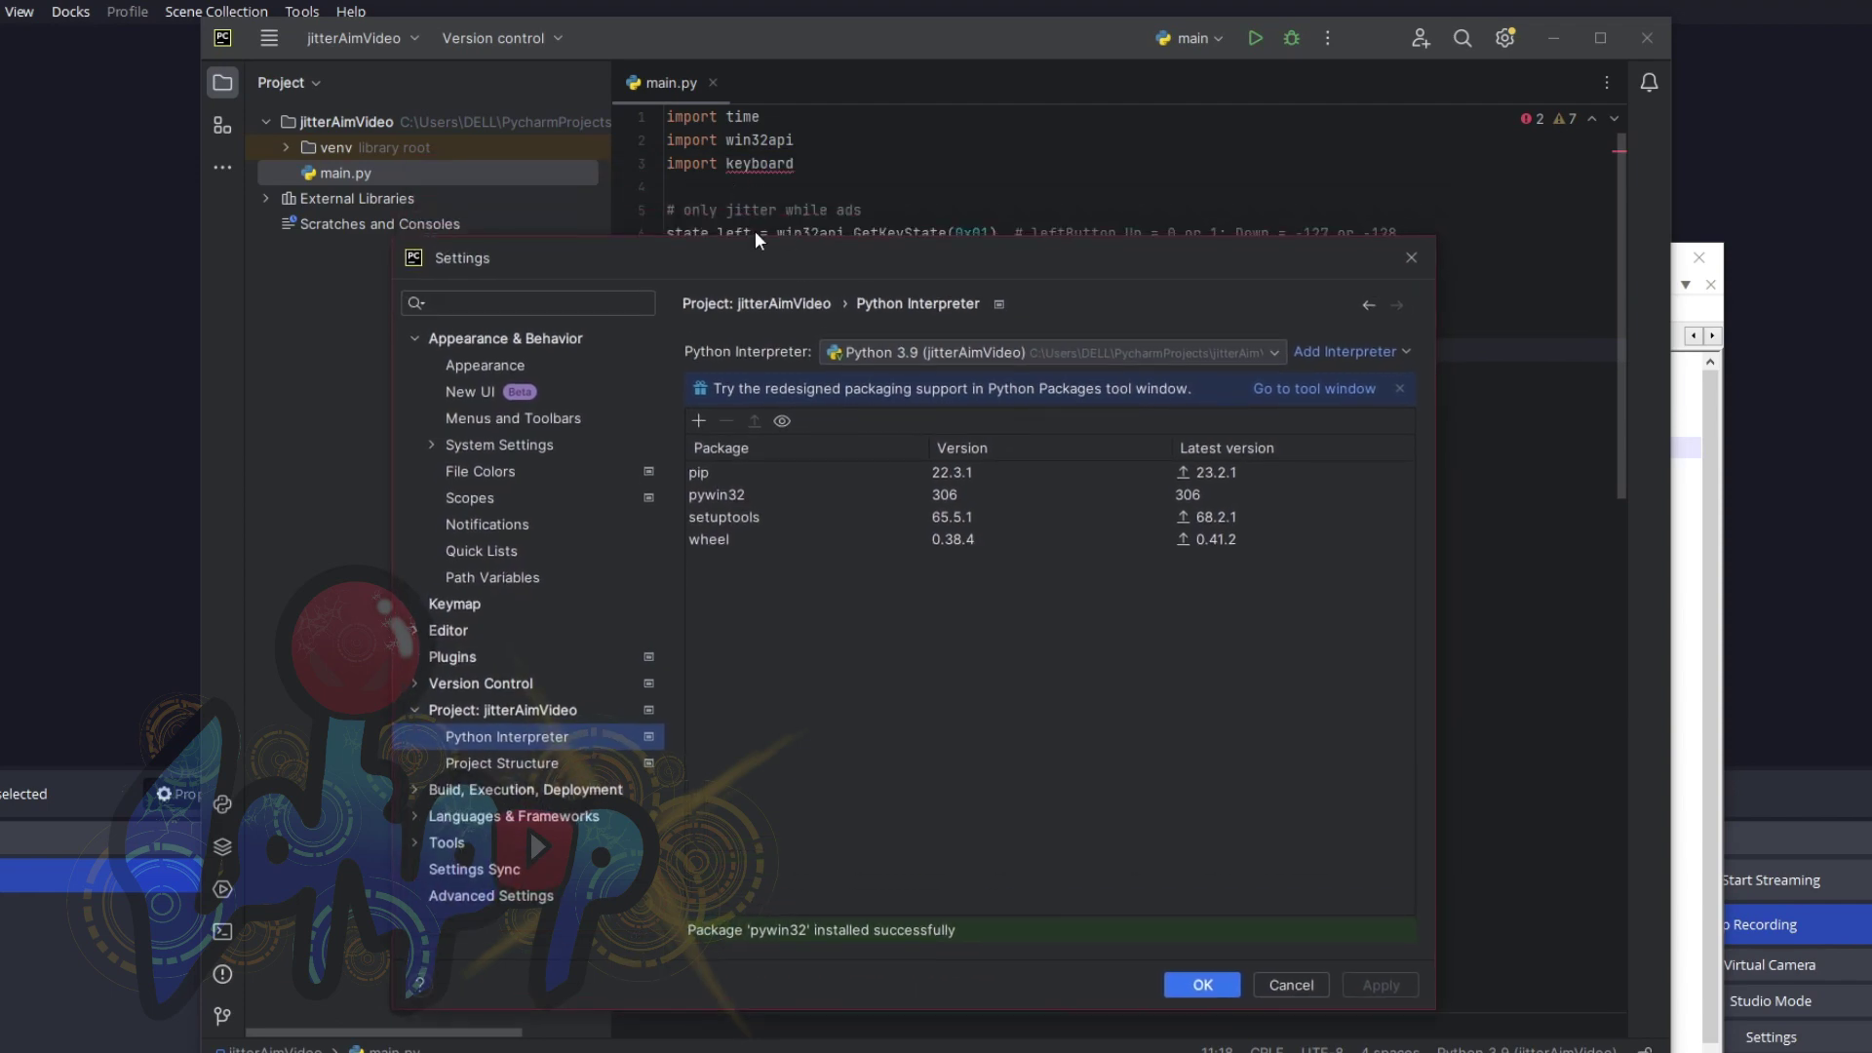
Step: Search the available packages for keyboard and install it into the interpreter
{"action": "left_click", "coordinate": [698, 423]}
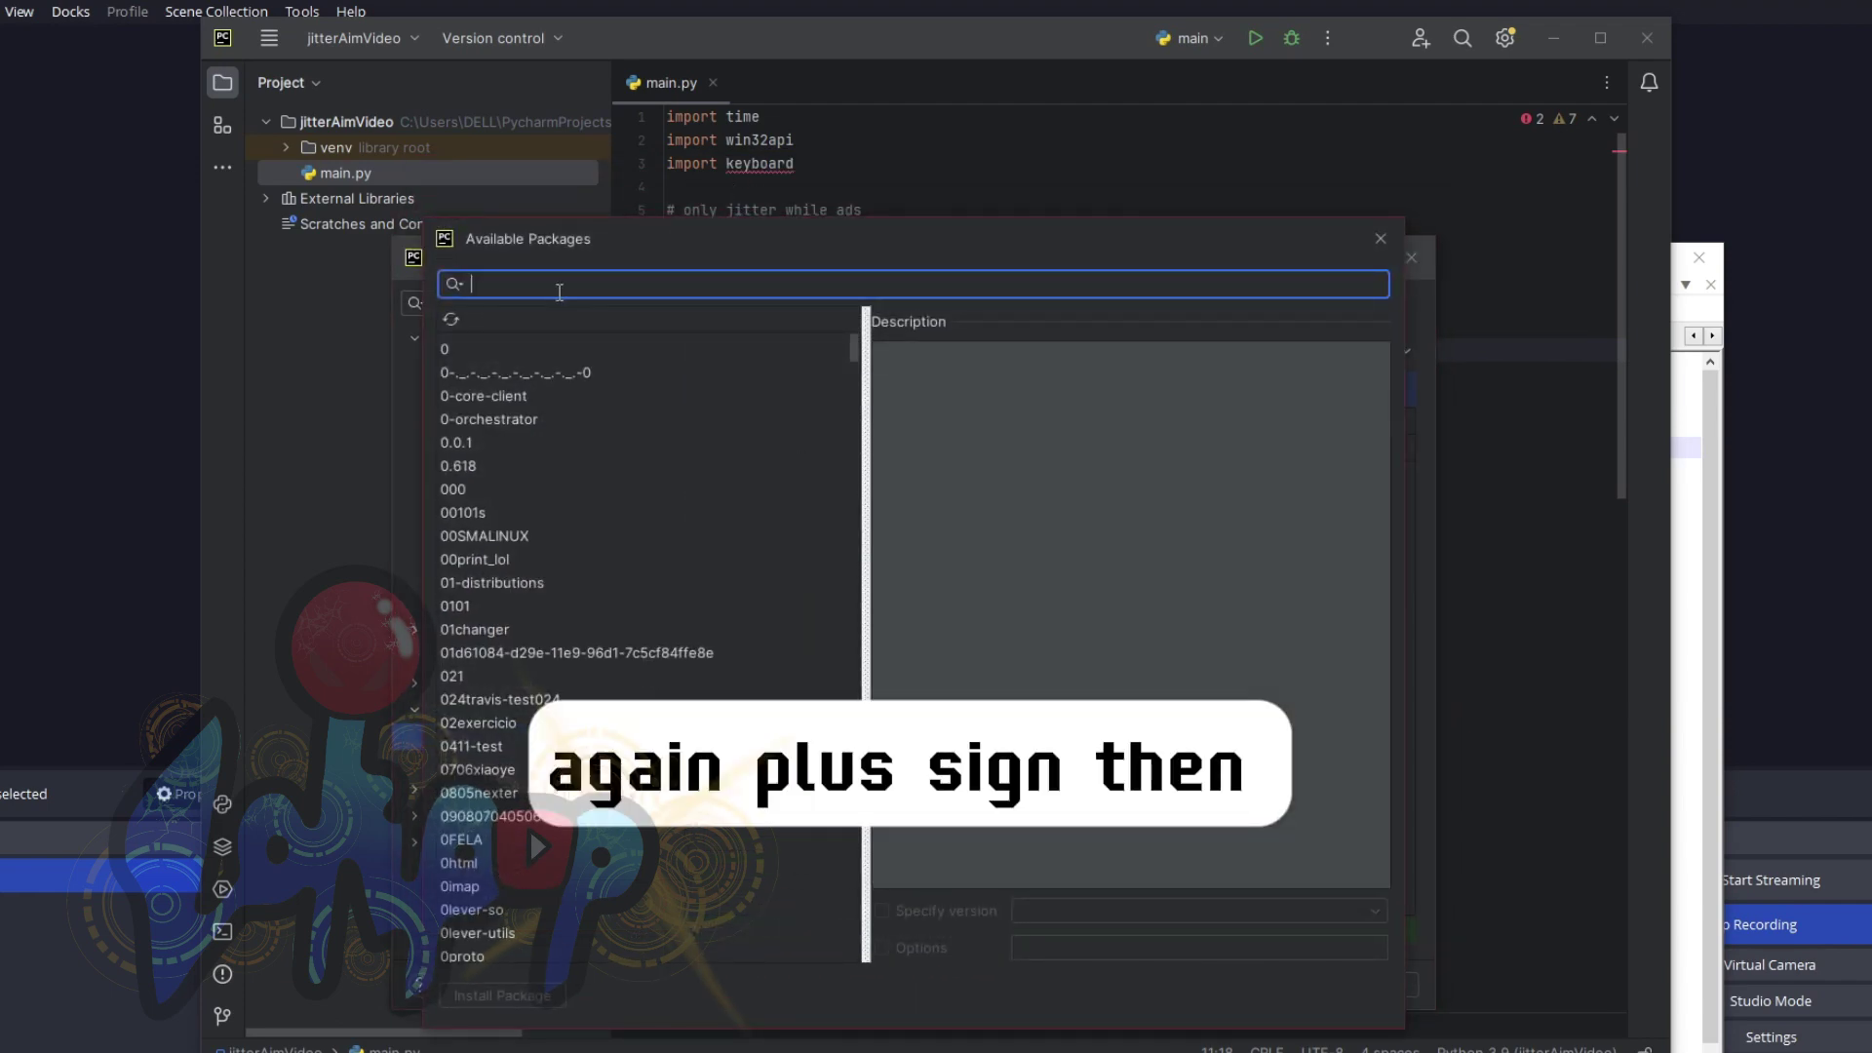
{"action": "type", "text": "keyboar"}
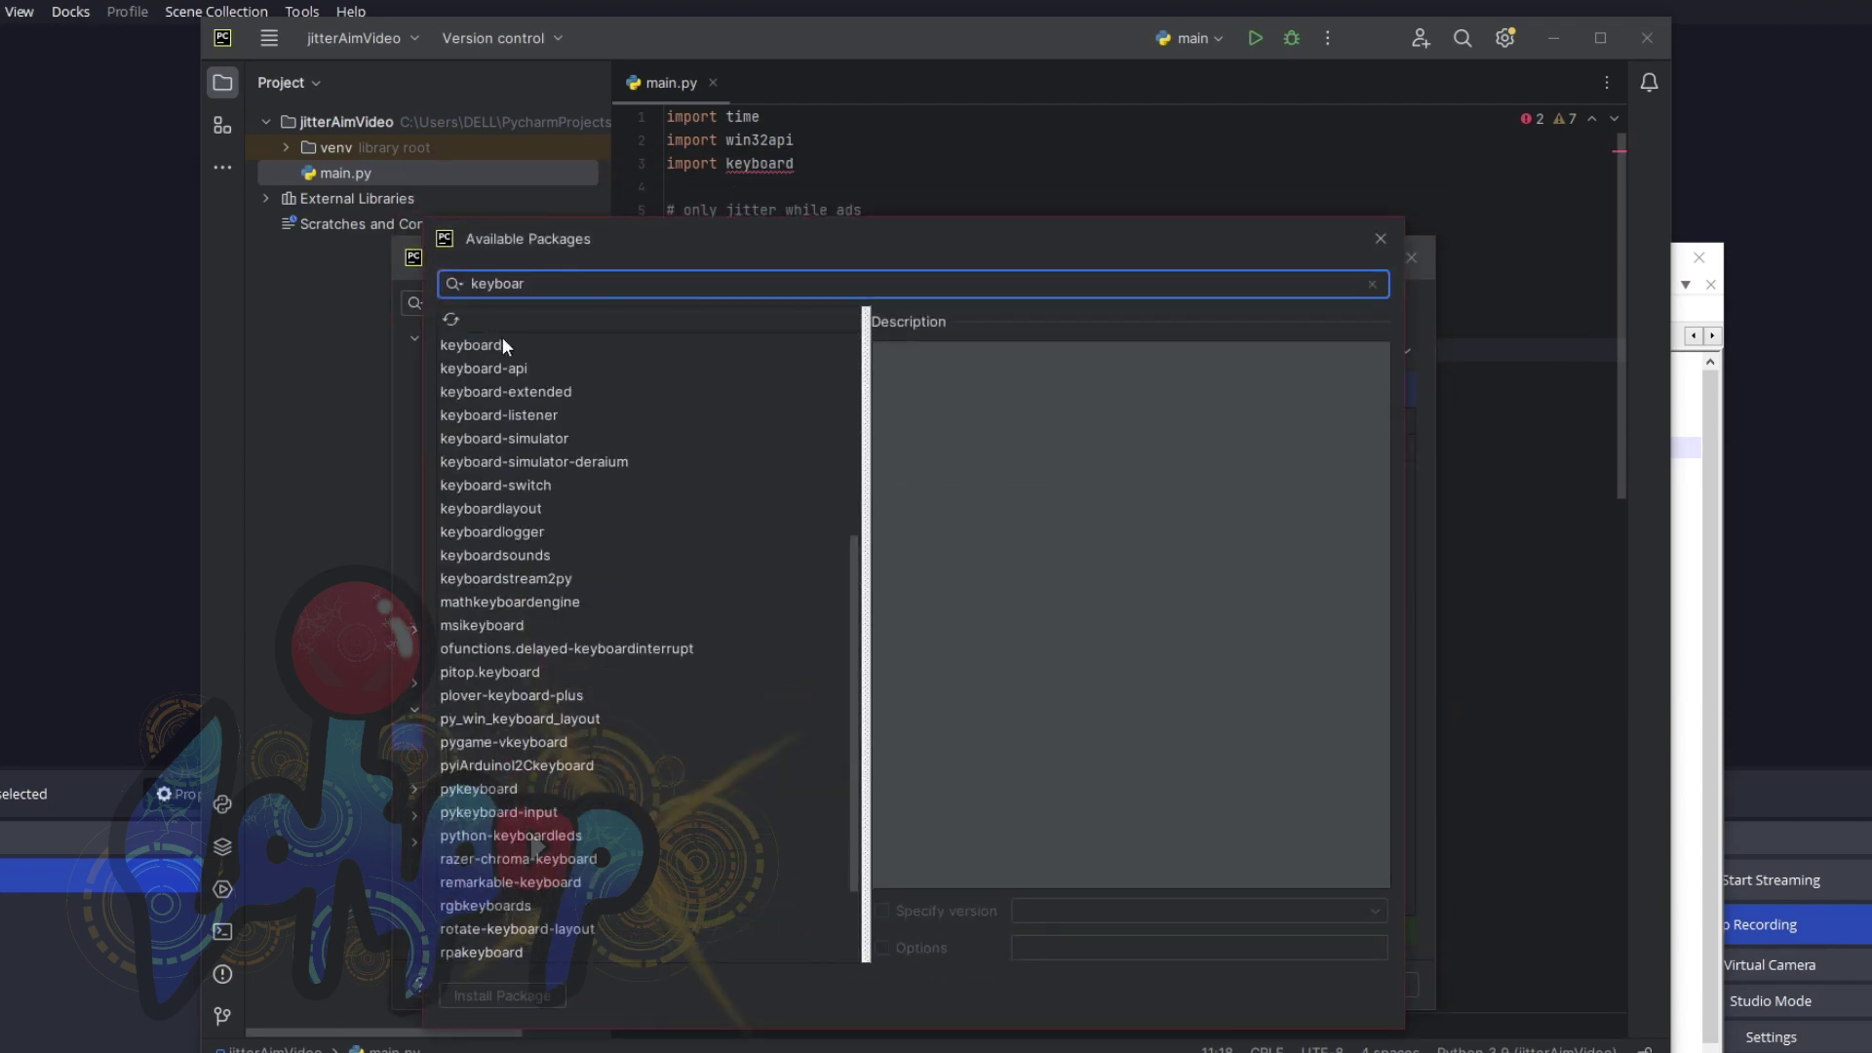
{"action": "left_click", "coordinate": [500, 344]}
{"action": "left_click", "coordinate": [527, 987]}
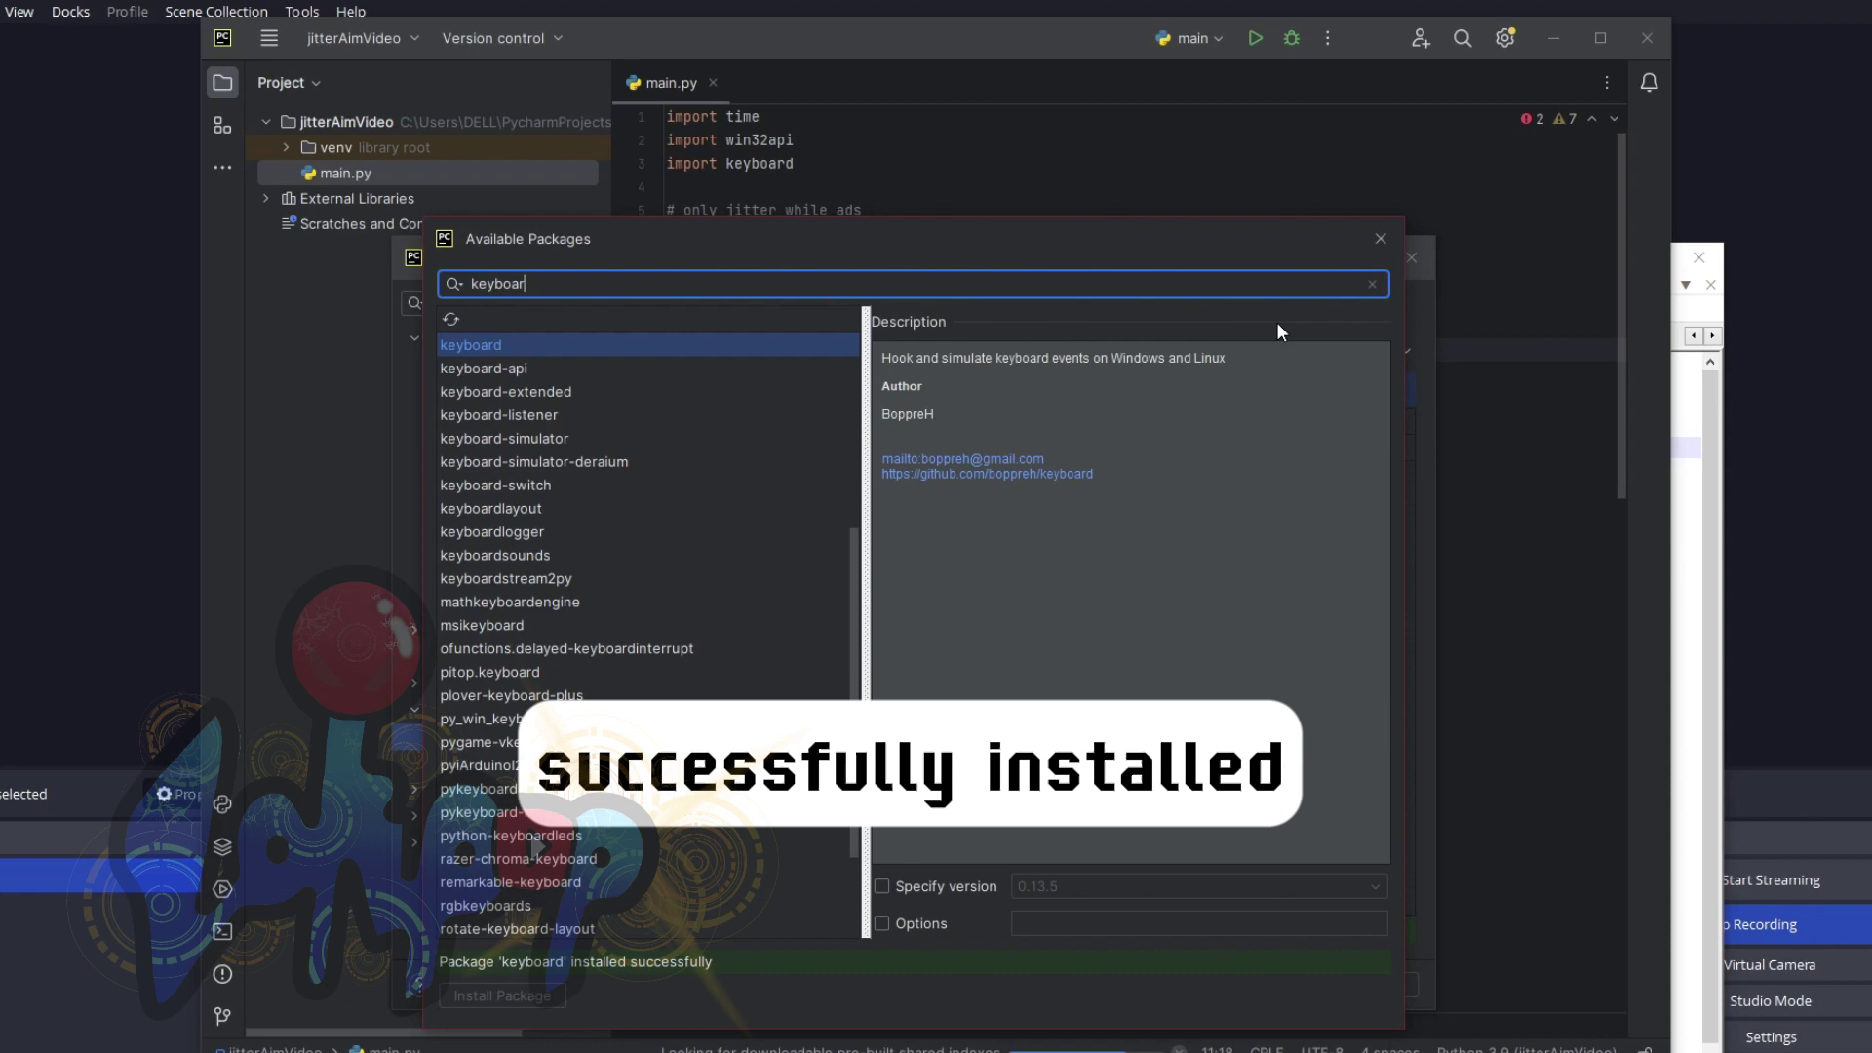
Step: Close settings, maximize PyCharm and run the main.py anti-recoil script
{"action": "left_click", "coordinate": [1382, 239]}
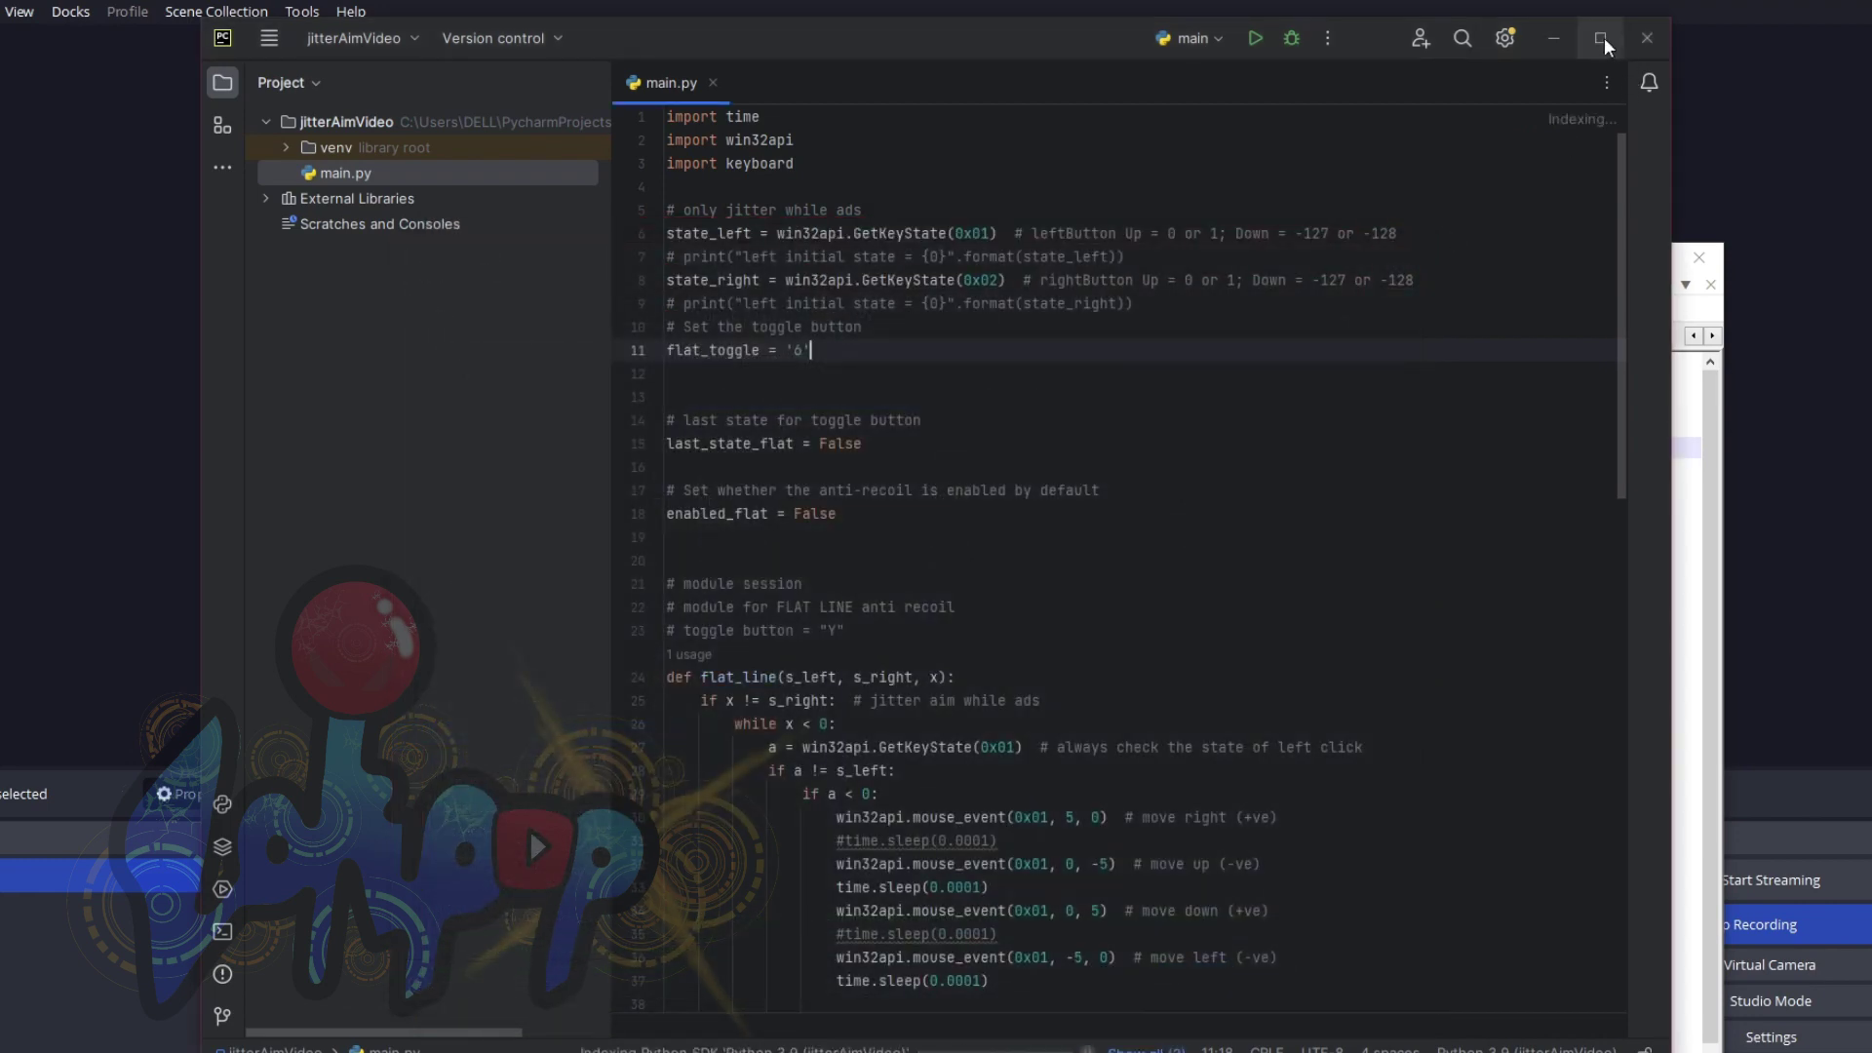
{"action": "left_click", "coordinate": [1600, 37]}
{"action": "scroll", "coordinate": [766, 410], "scroll_direction": "down", "scroll_amount": 3}
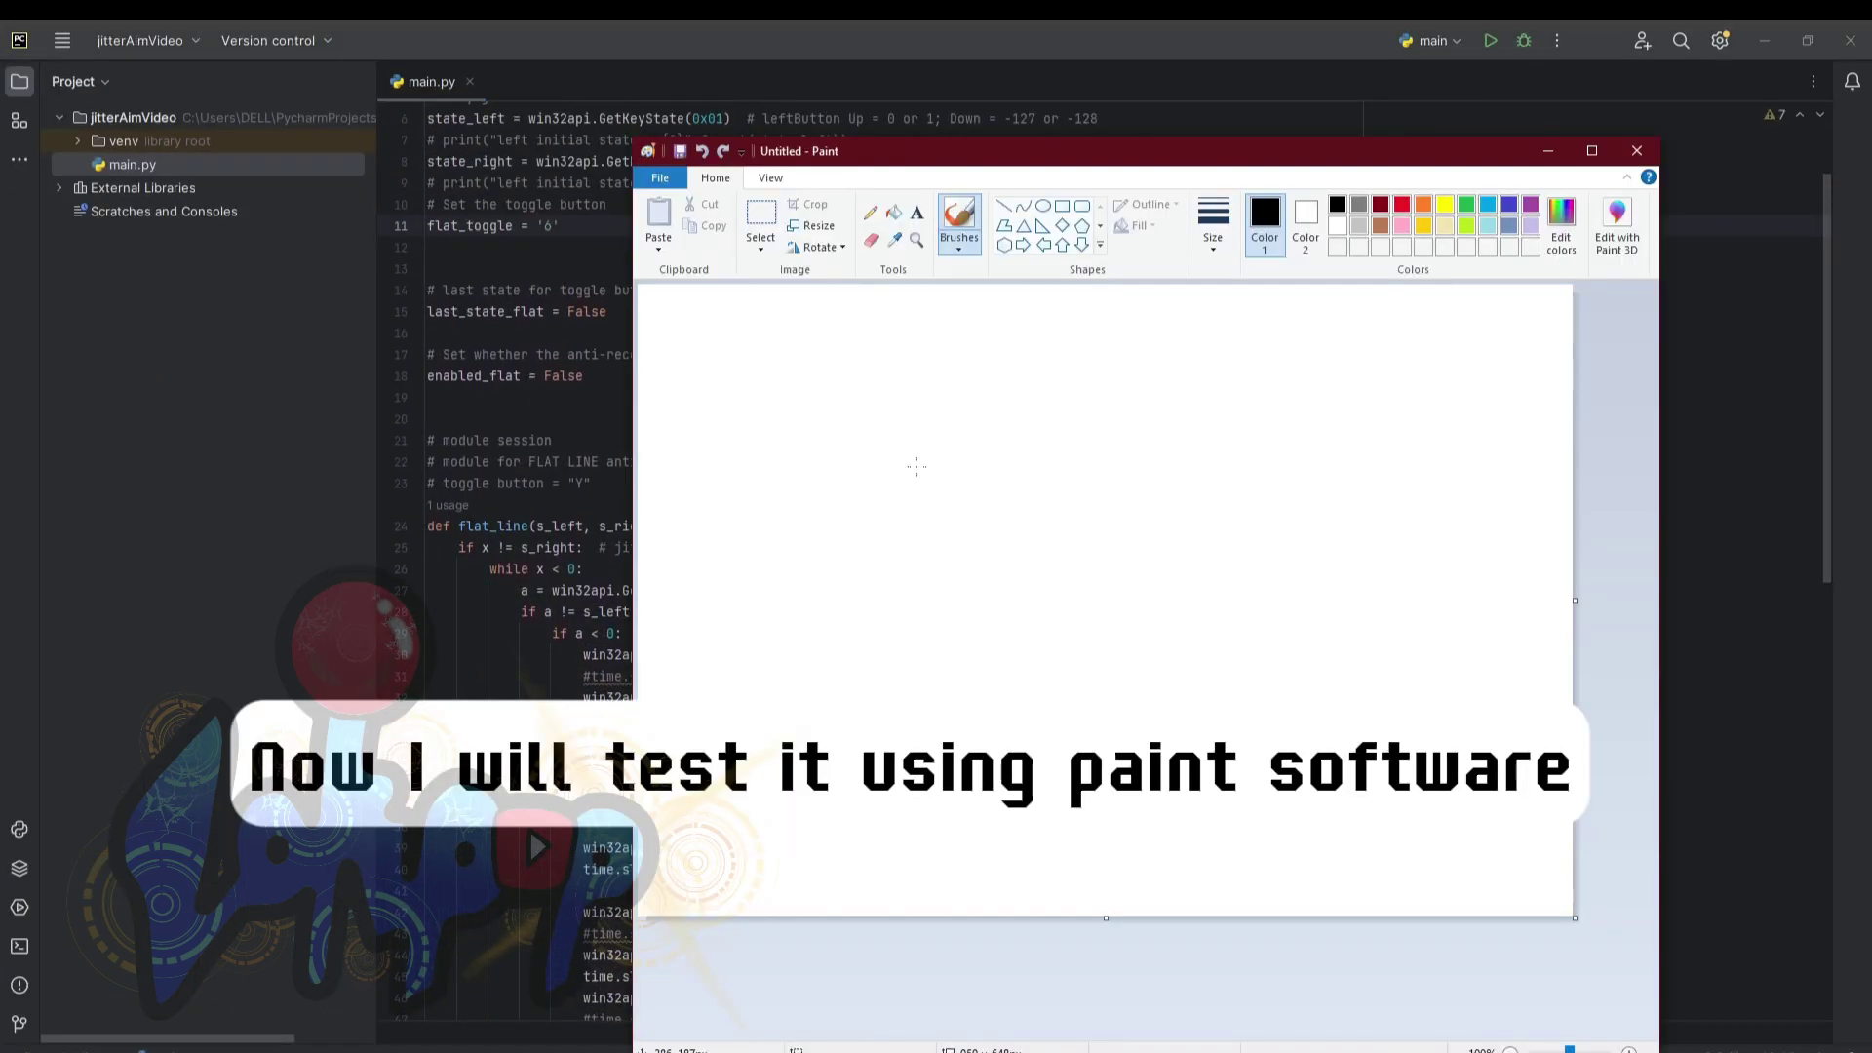
{"action": "mouse_move", "coordinate": [1249, 156]}
{"action": "left_mouse_down"}
{"action": "mouse_move", "coordinate": [1257, 367]}
{"action": "mouse_move", "coordinate": [1301, 433]}
{"action": "left_mouse_up"}
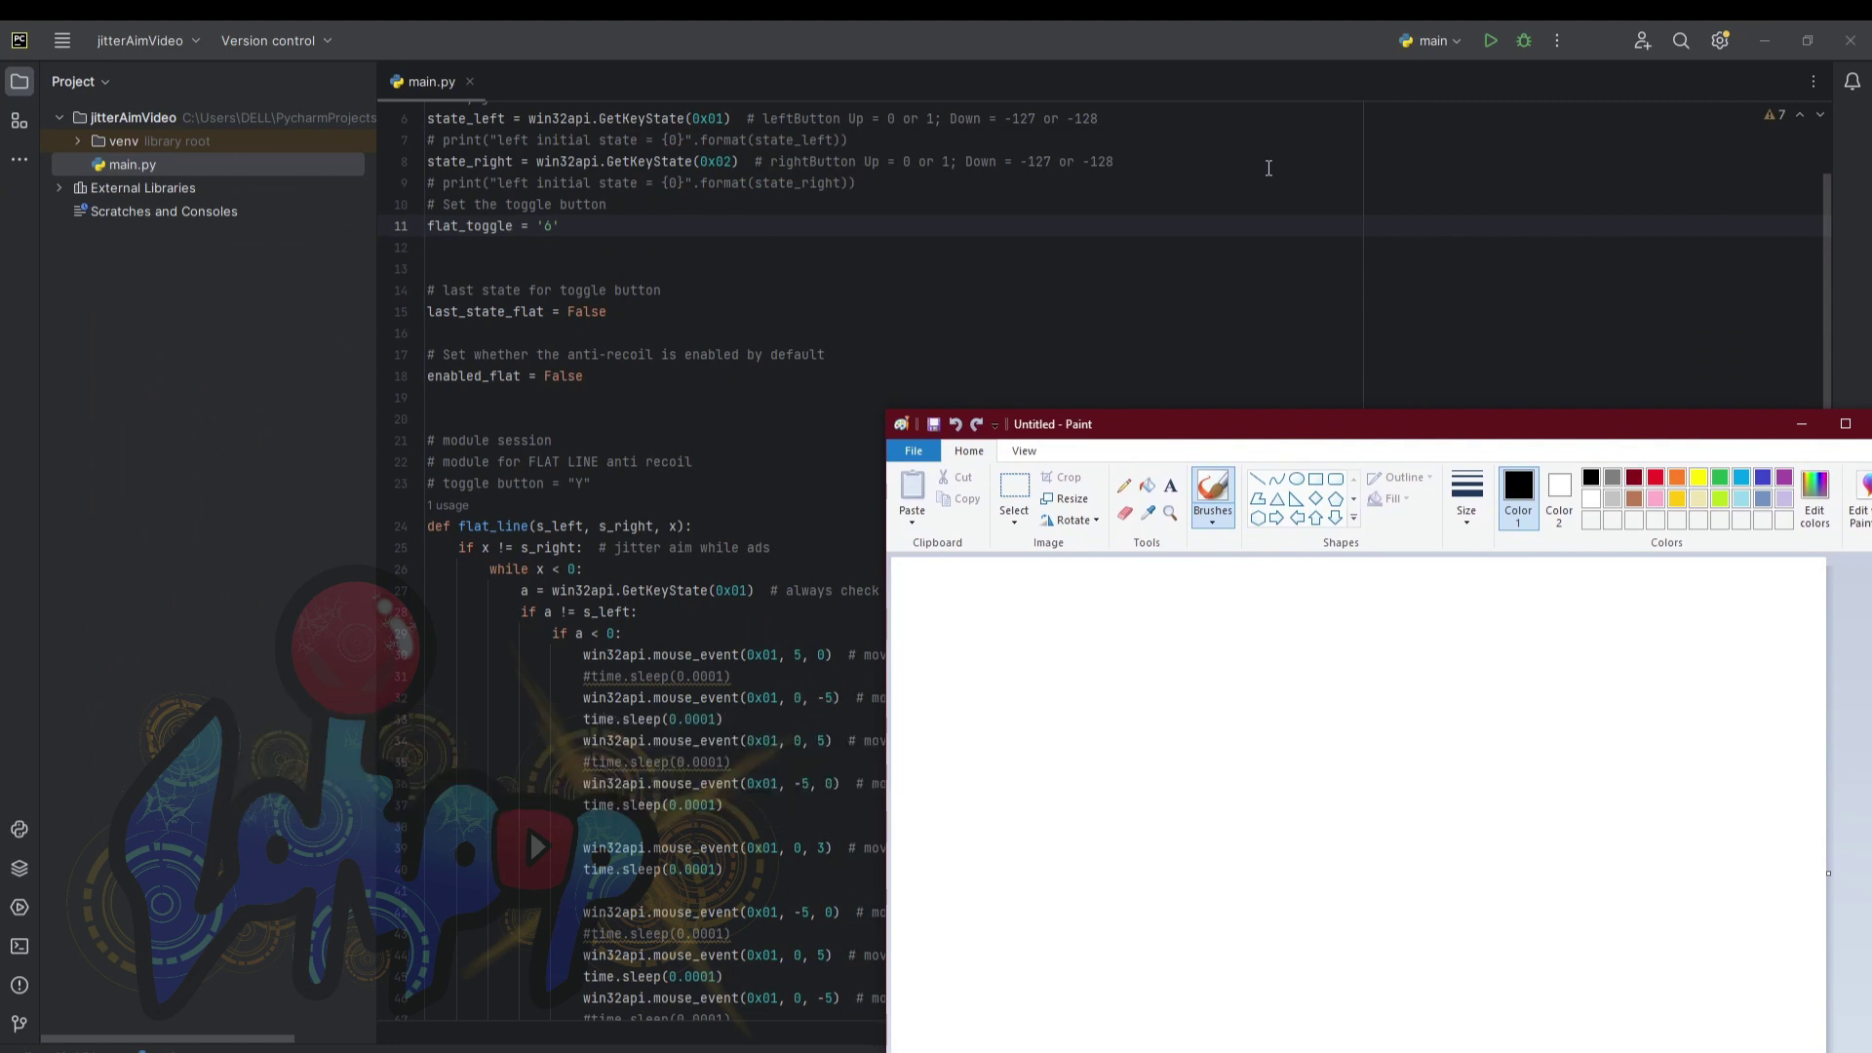
{"action": "left_click", "coordinate": [1011, 290]}
{"action": "left_click", "coordinate": [549, 224]}
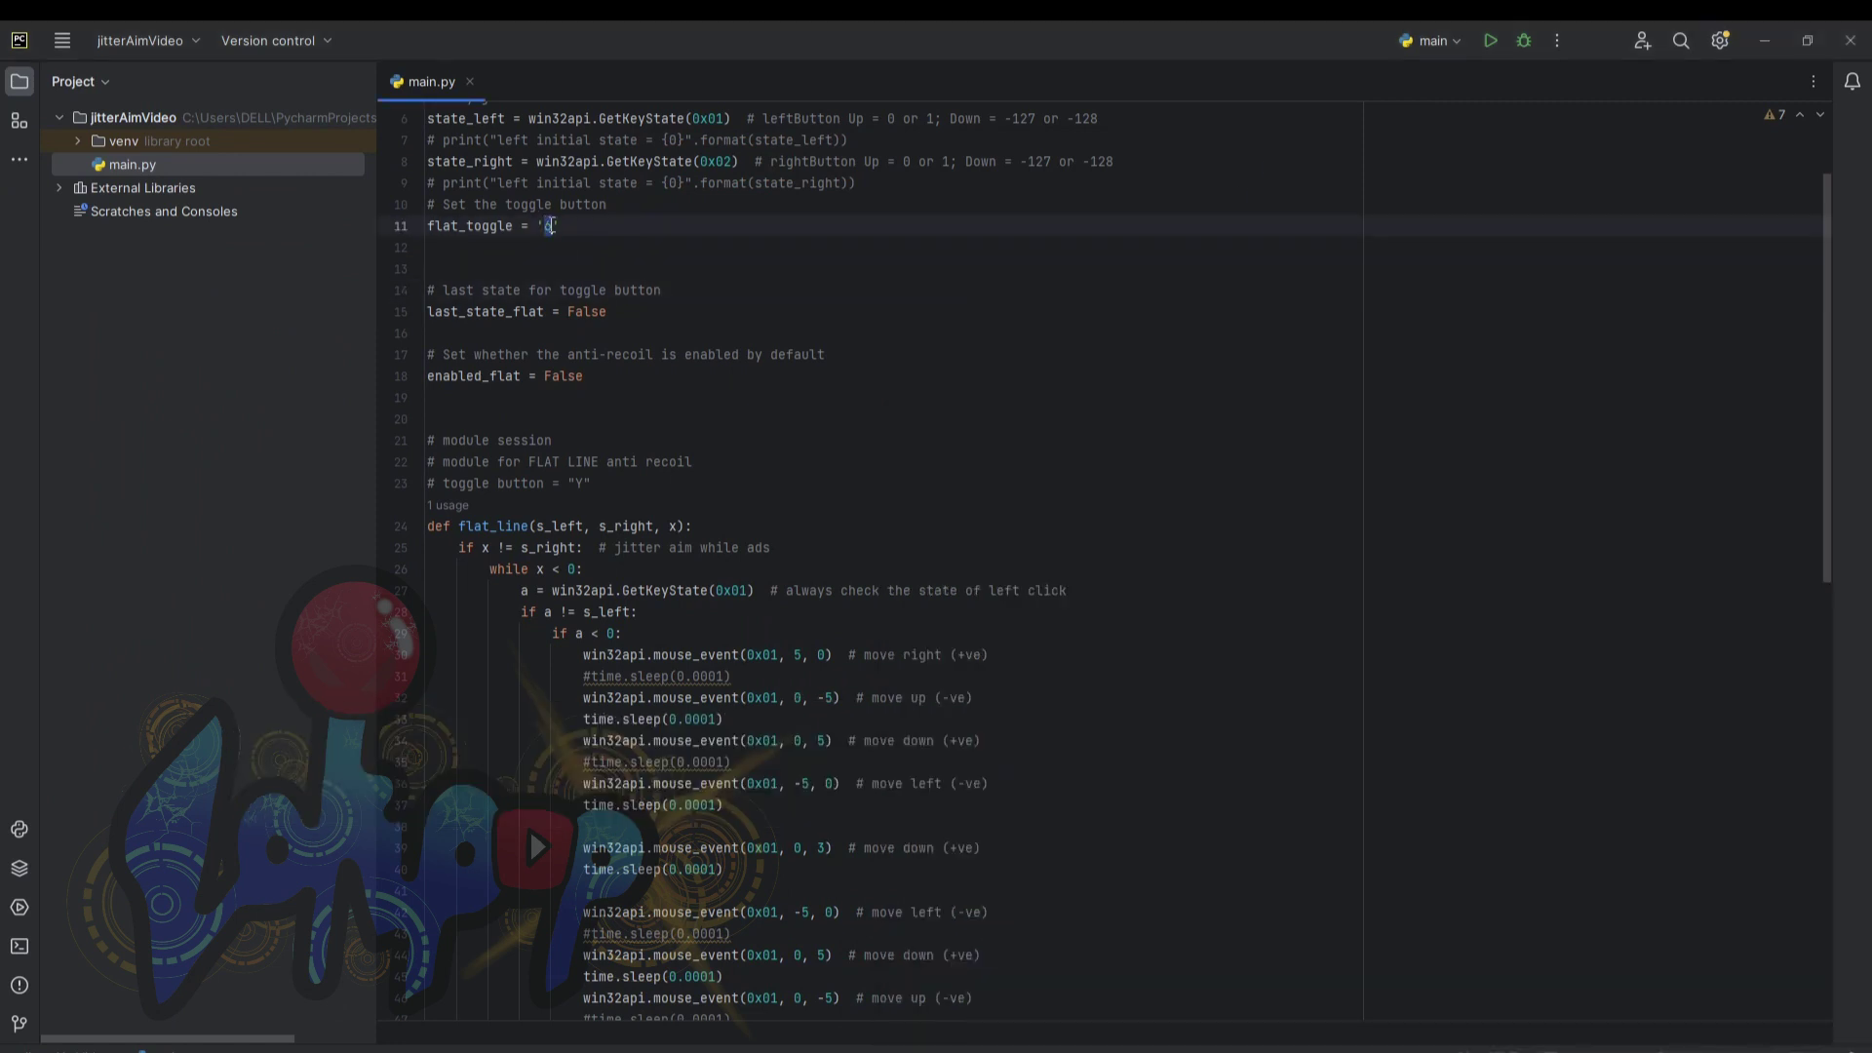
{"action": "scroll", "coordinate": [683, 248], "scroll_direction": "down", "scroll_amount": 5}
{"action": "scroll", "coordinate": [1024, 439], "scroll_direction": "up", "scroll_amount": 3}
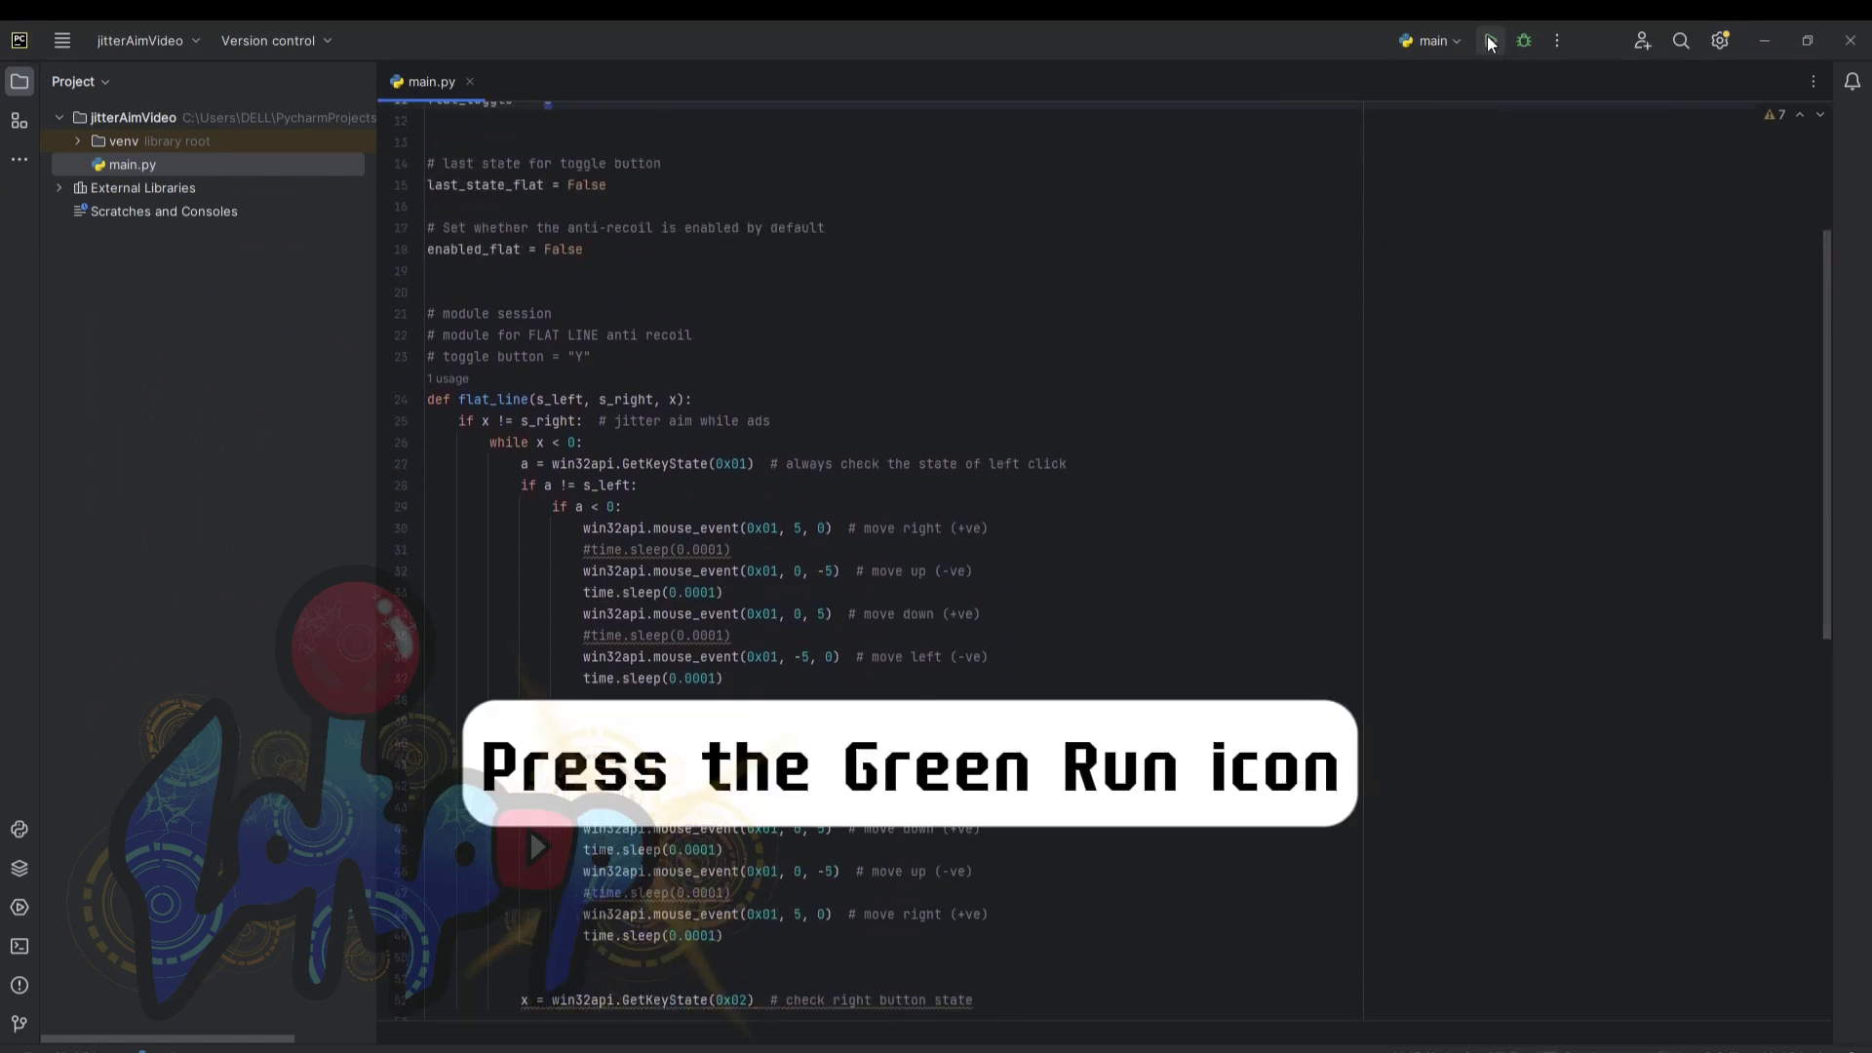
{"action": "left_click", "coordinate": [1489, 41]}
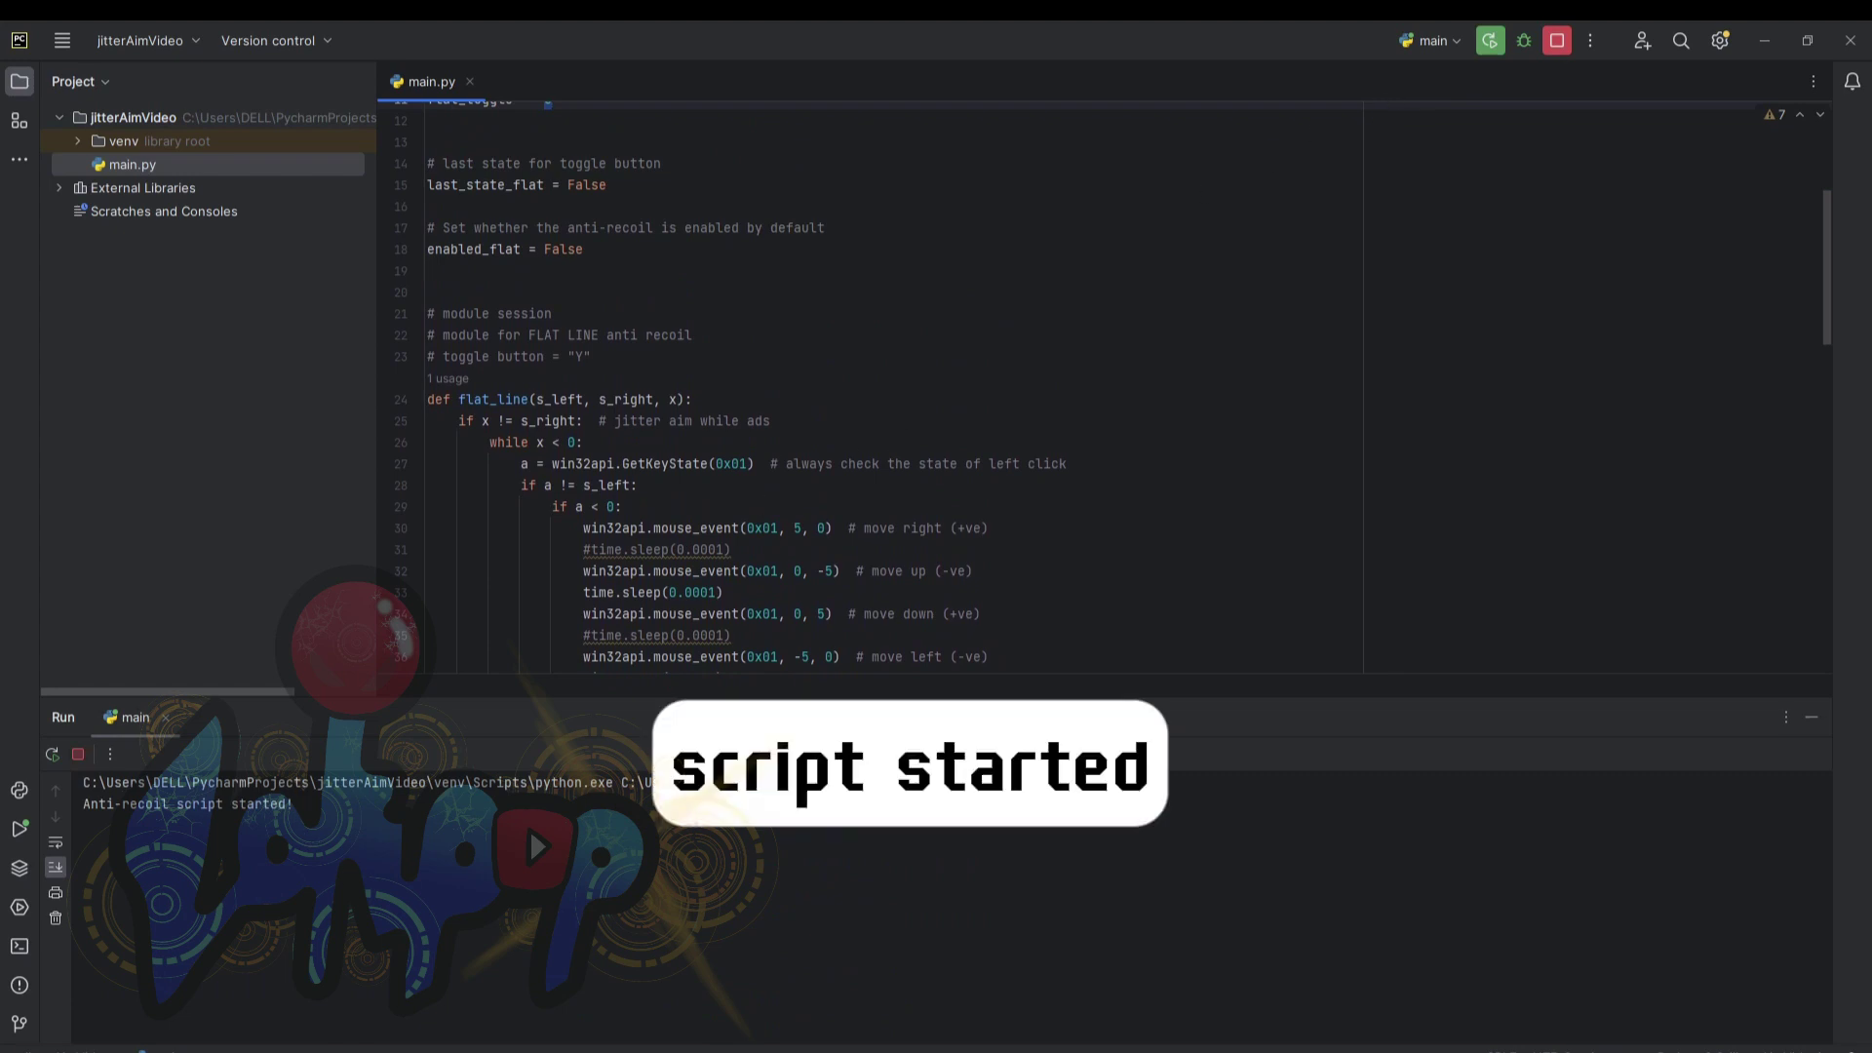
Step: In Paint toggle flat-line on with 6, draw test strokes, toggle off, write OFF, then stop the script
{"action": "left_click", "coordinate": [828, 1041]}
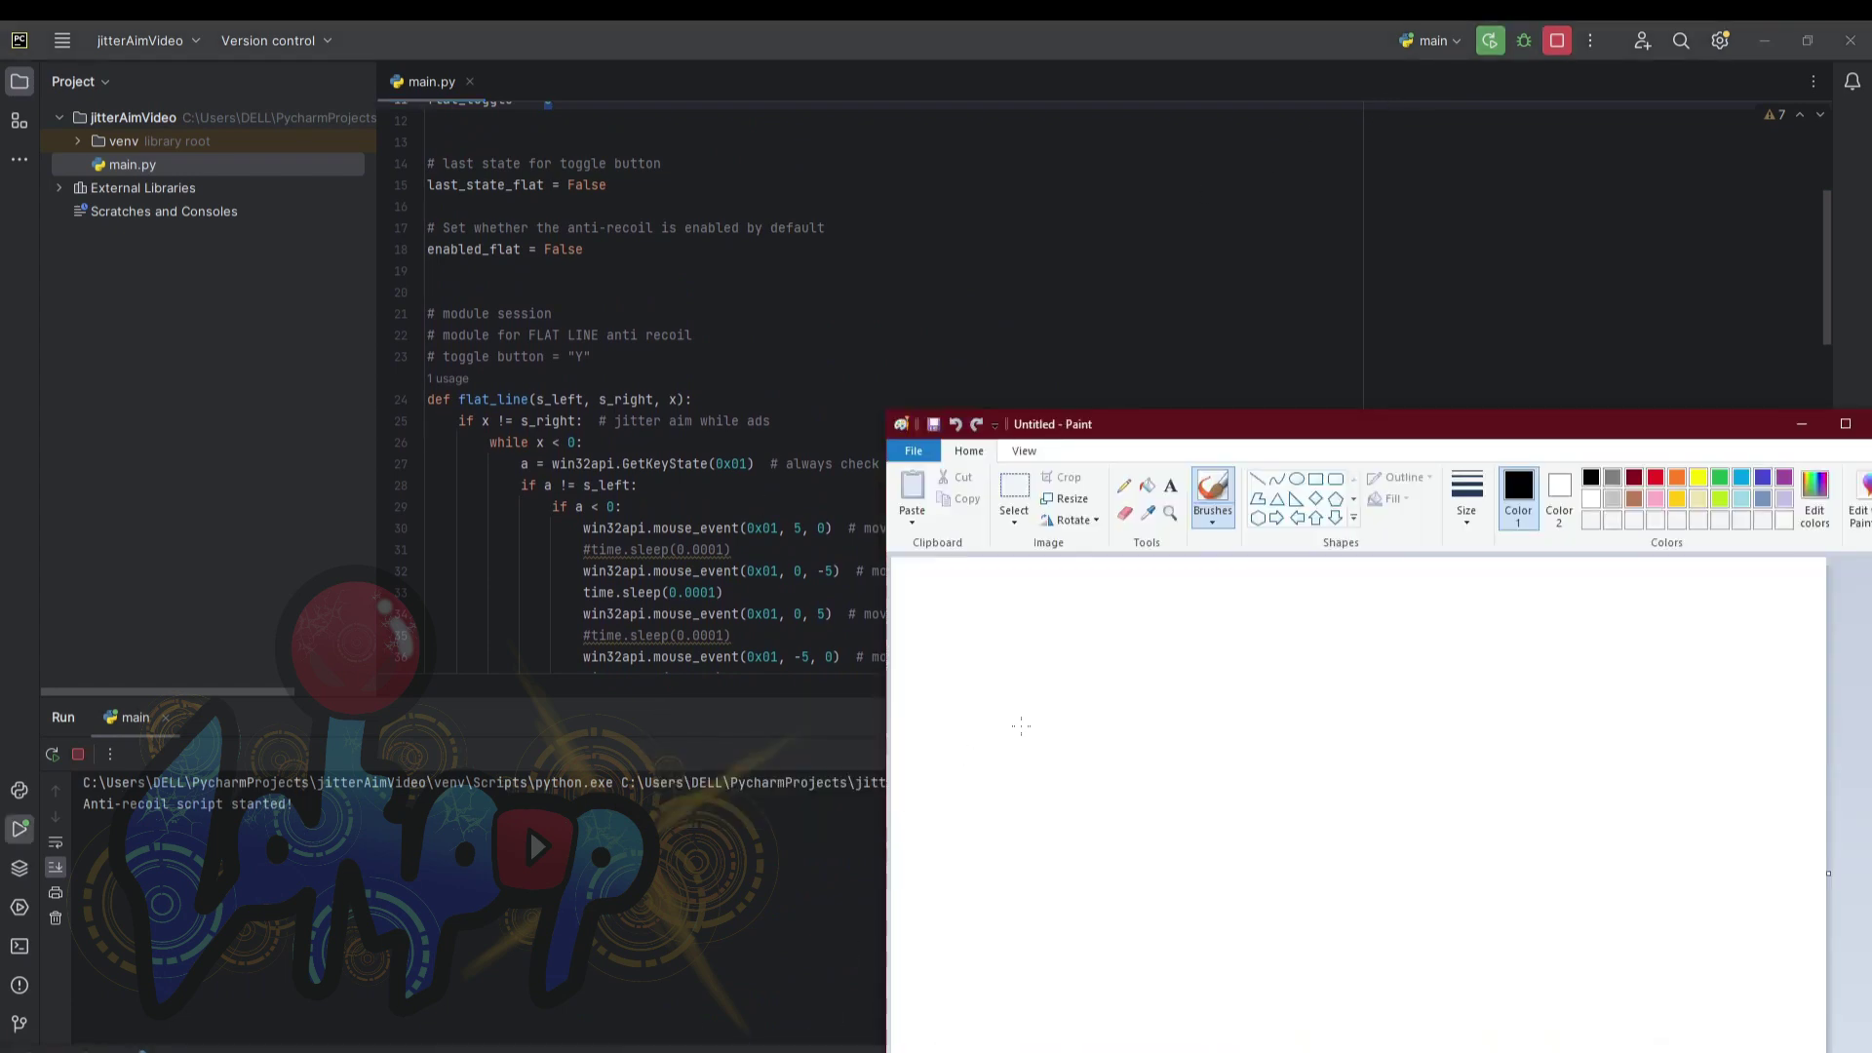
{"action": "key", "text": "6"}
{"action": "left_click", "coordinate": [1071, 720]}
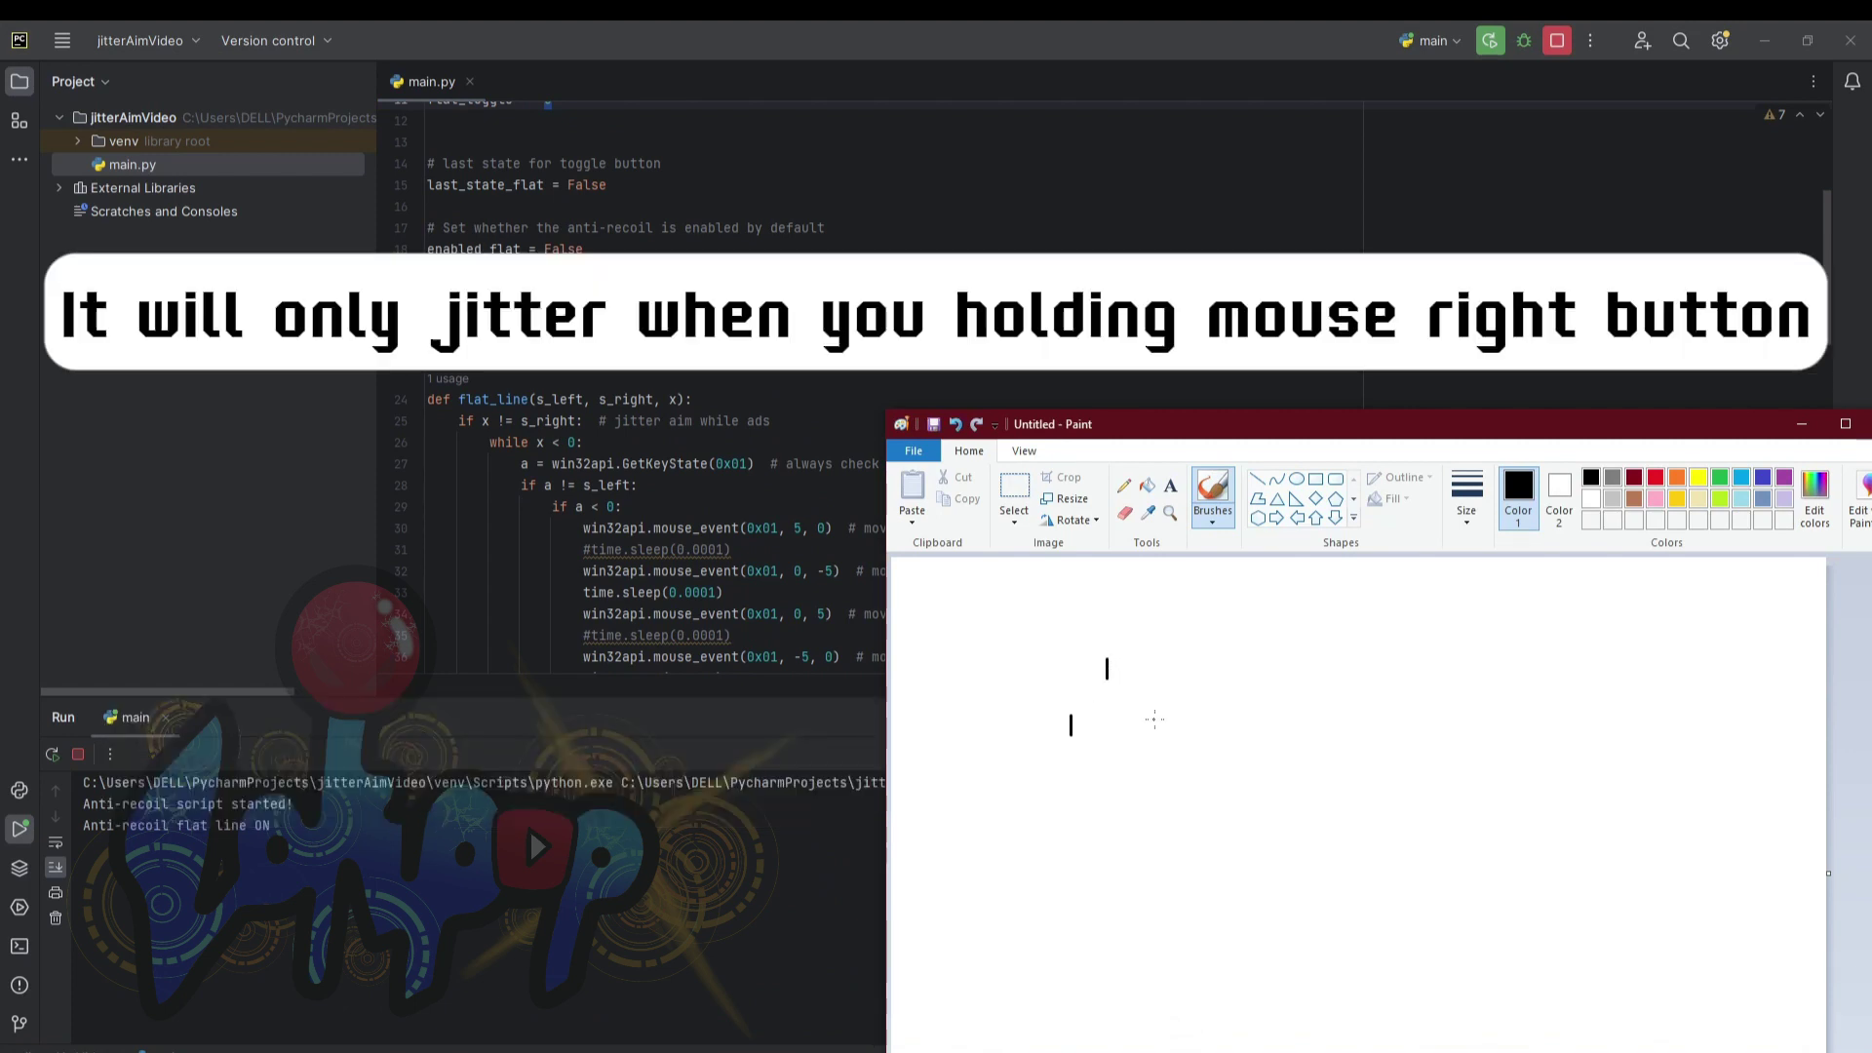
{"action": "key", "text": "y"}
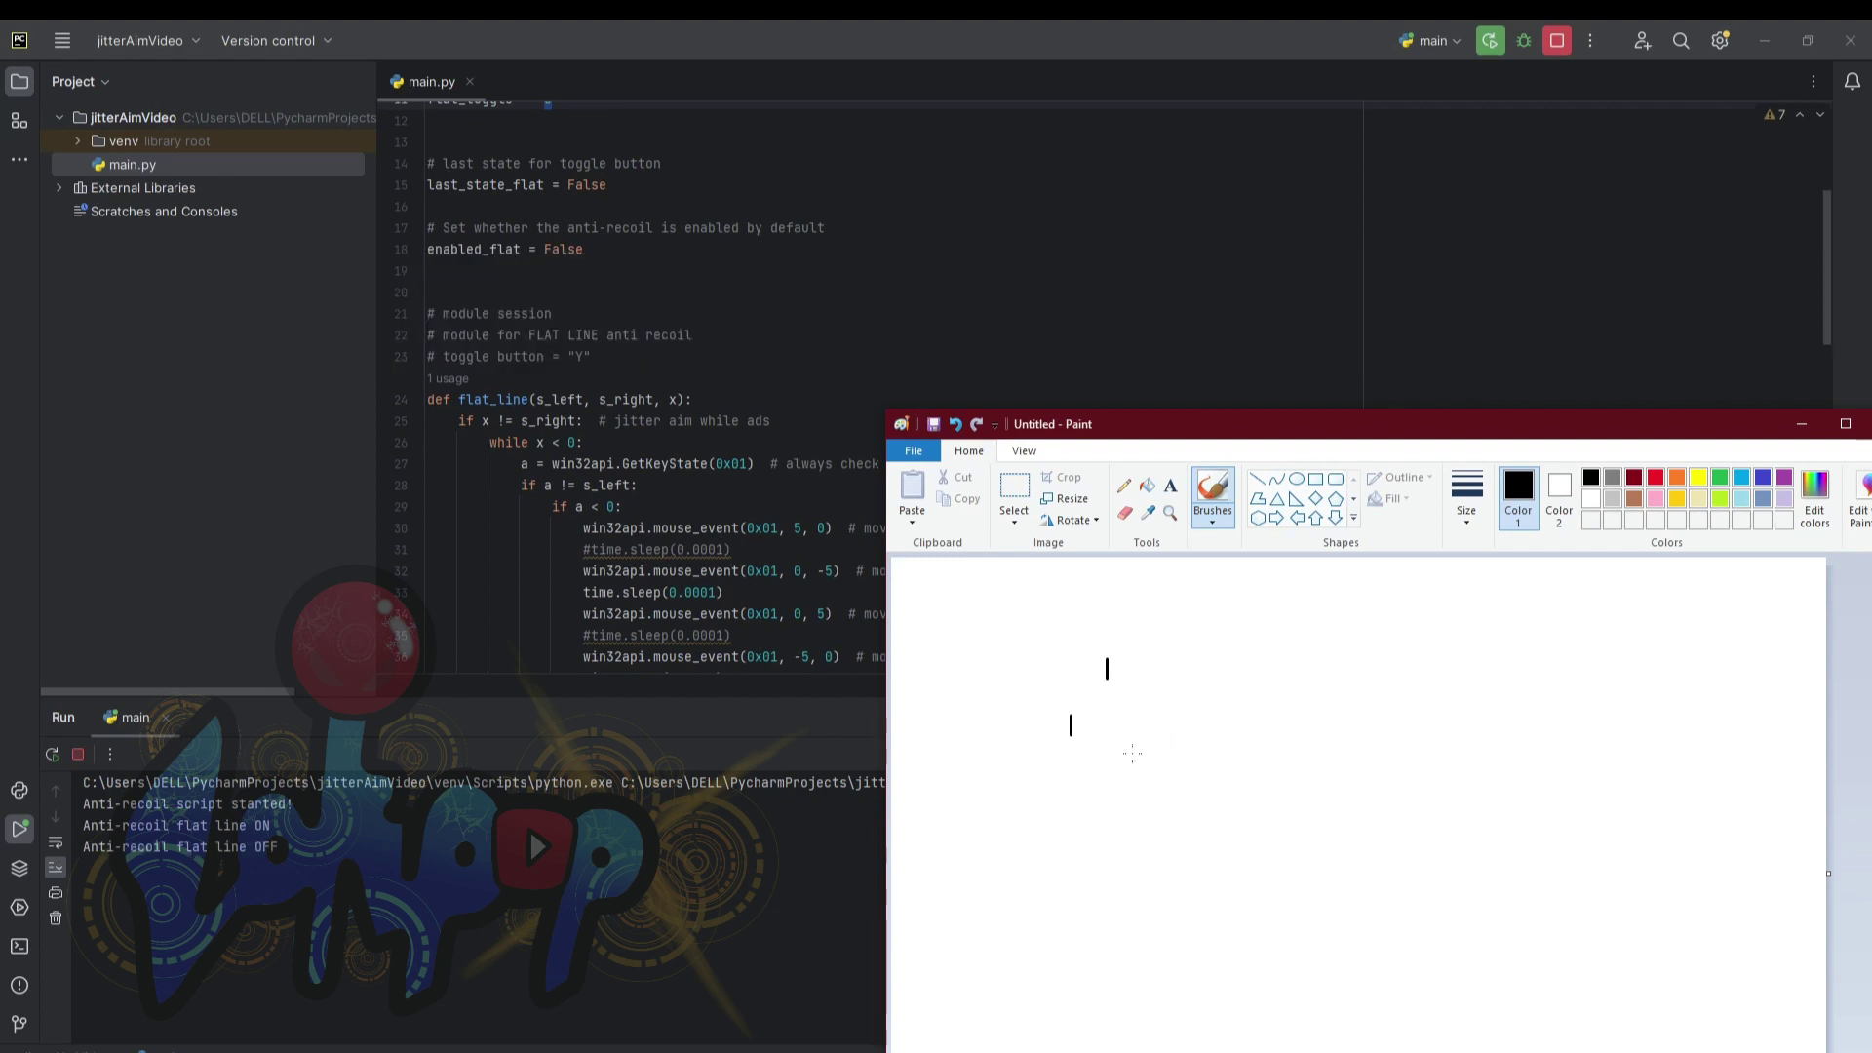
{"action": "left_click_drag", "start_coordinate": [1143, 745], "coordinate": [1223, 749]}
{"action": "mouse_move", "coordinate": [1290, 709]}
{"action": "left_mouse_down"}
{"action": "mouse_move", "coordinate": [1304, 751]}
{"action": "mouse_move", "coordinate": [1286, 802]}
{"action": "mouse_move", "coordinate": [1360, 823]}
{"action": "left_mouse_up"}
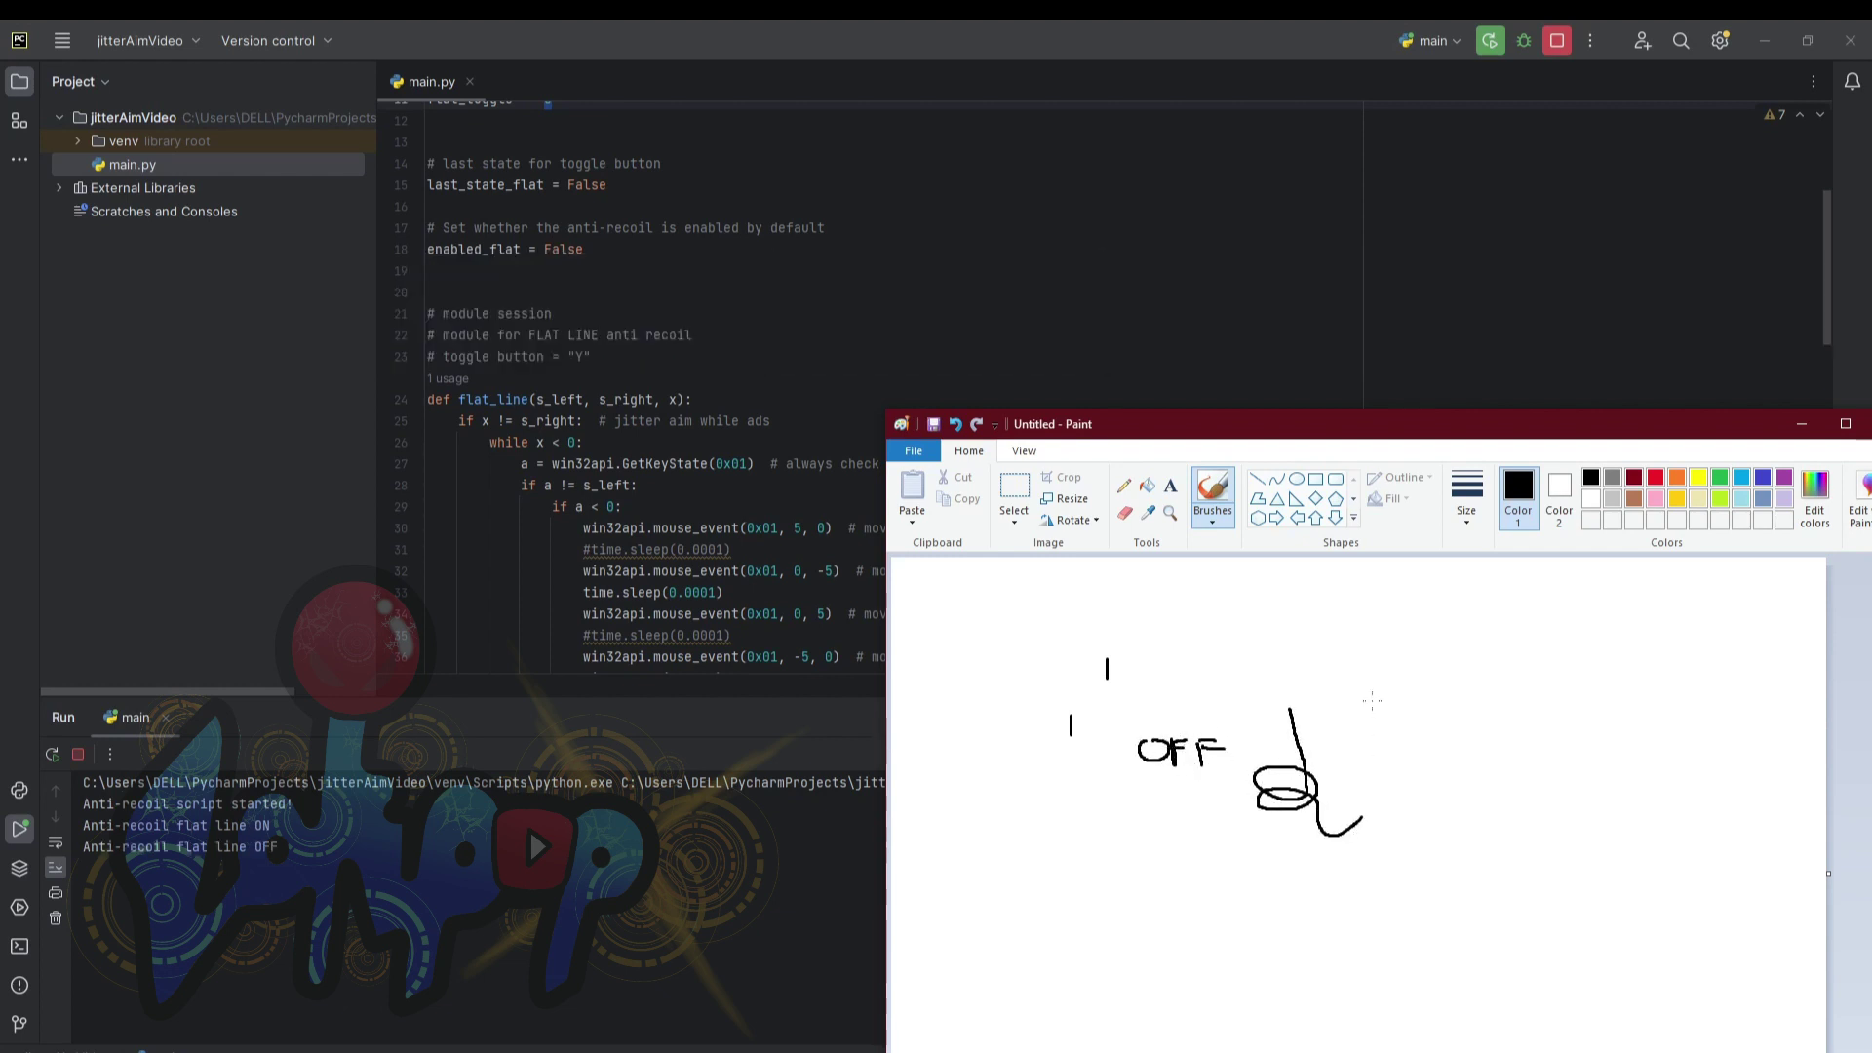
{"action": "left_click_drag", "start_coordinate": [1229, 650], "coordinate": [1114, 652]}
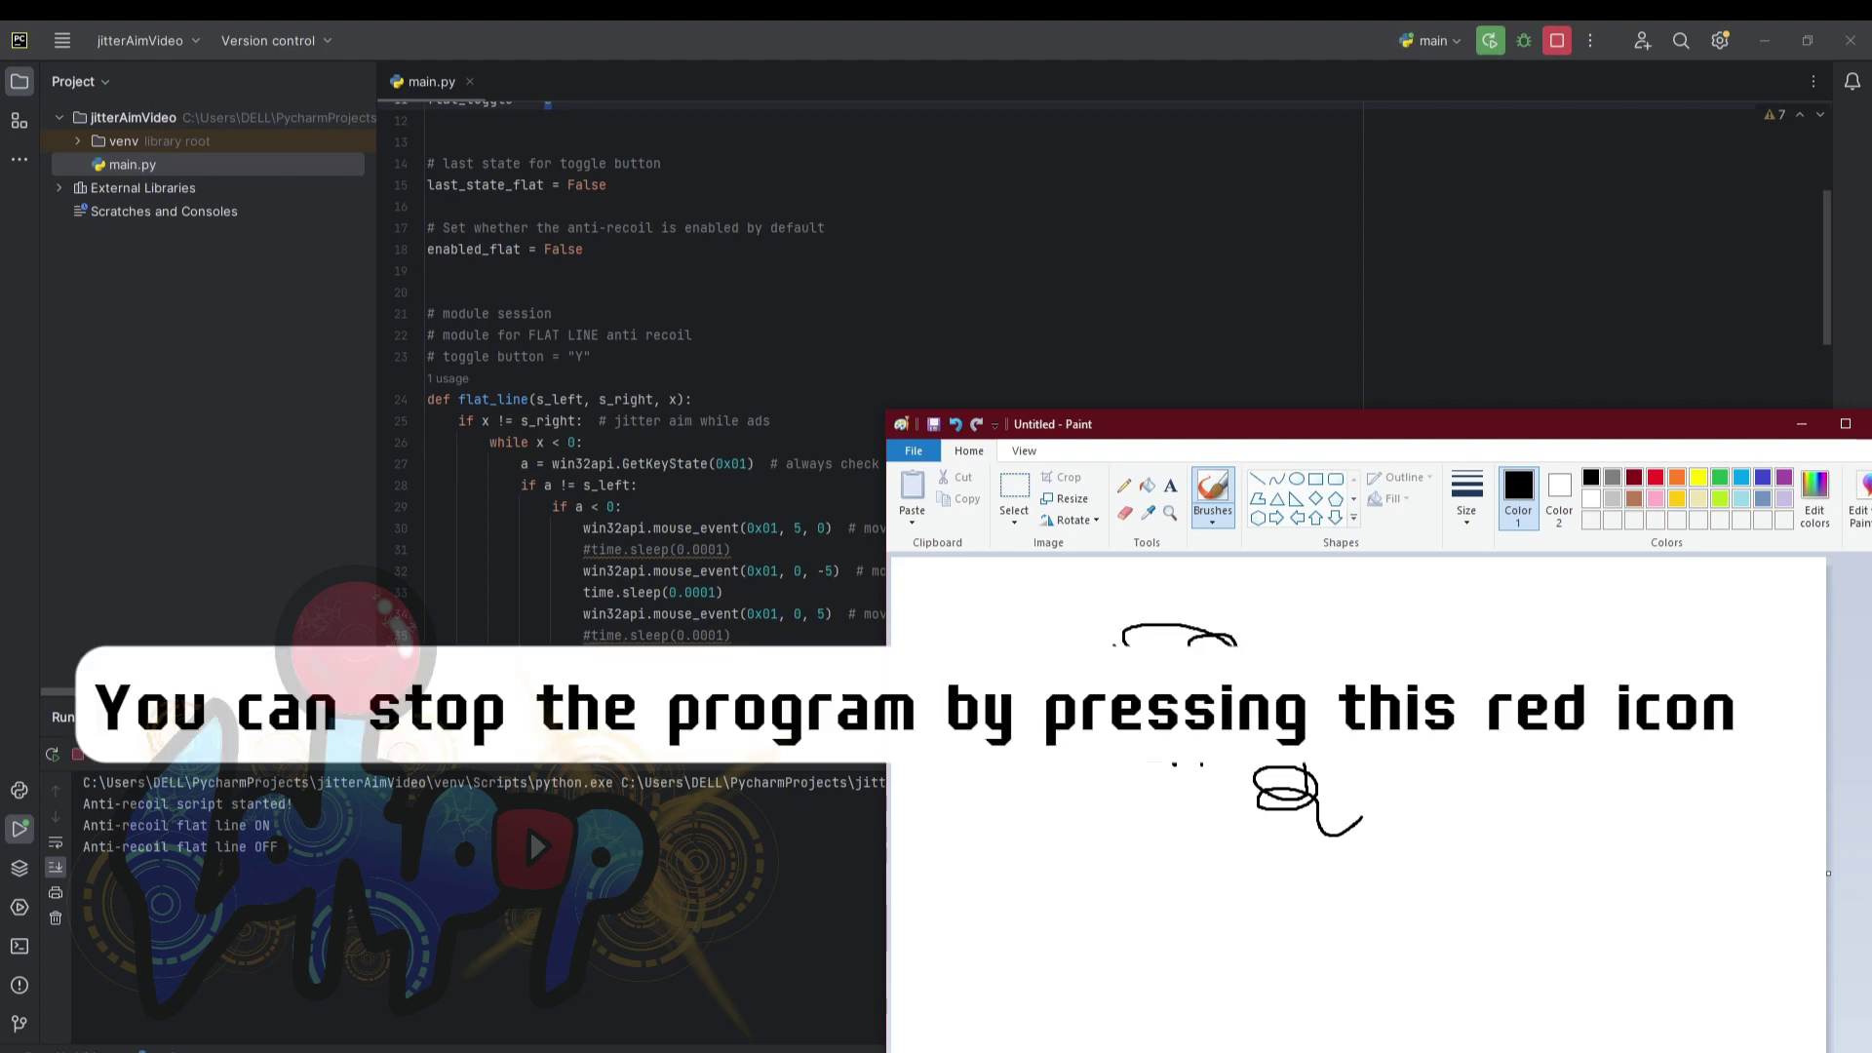
{"action": "left_click", "coordinate": [1558, 40]}
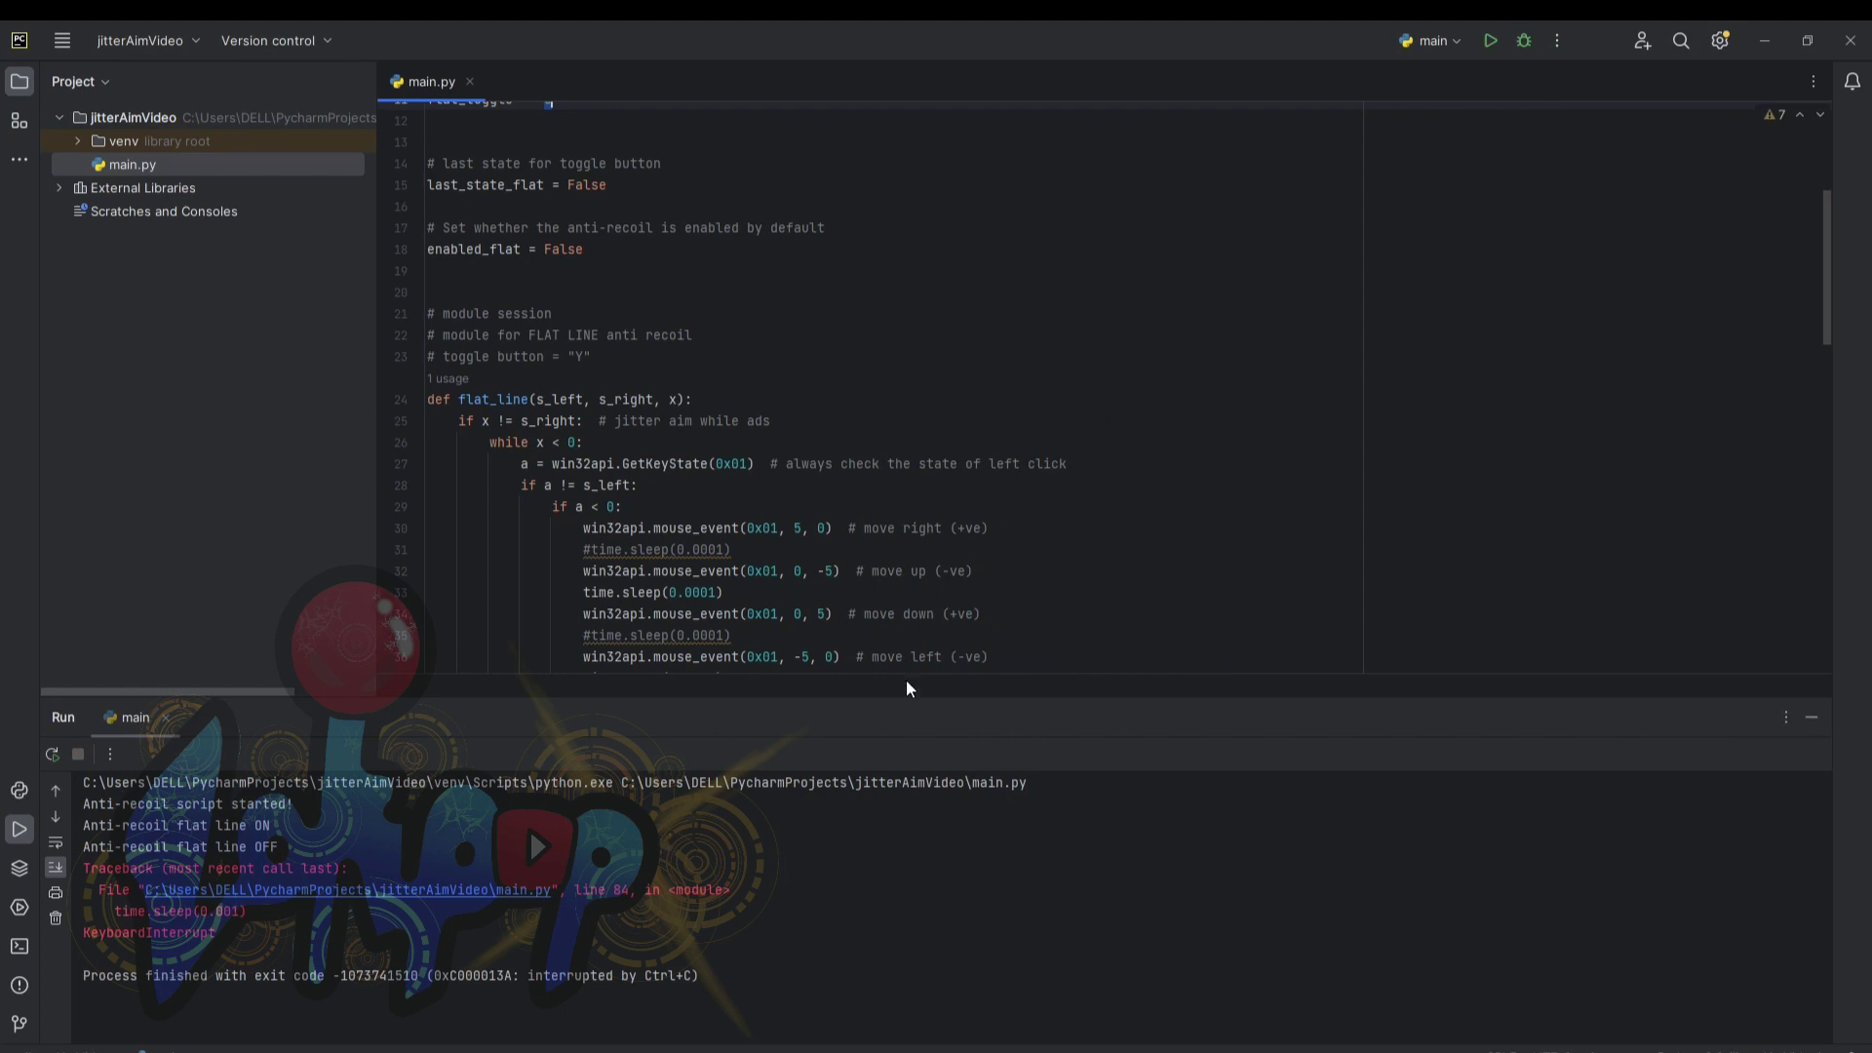
{"action": "scroll", "coordinate": [906, 688], "scroll_direction": "down", "scroll_amount": 2}
{"action": "scroll", "coordinate": [922, 446], "scroll_direction": "down", "scroll_amount": 2}
{"action": "scroll", "coordinate": [924, 445], "scroll_direction": "down", "scroll_amount": 3}
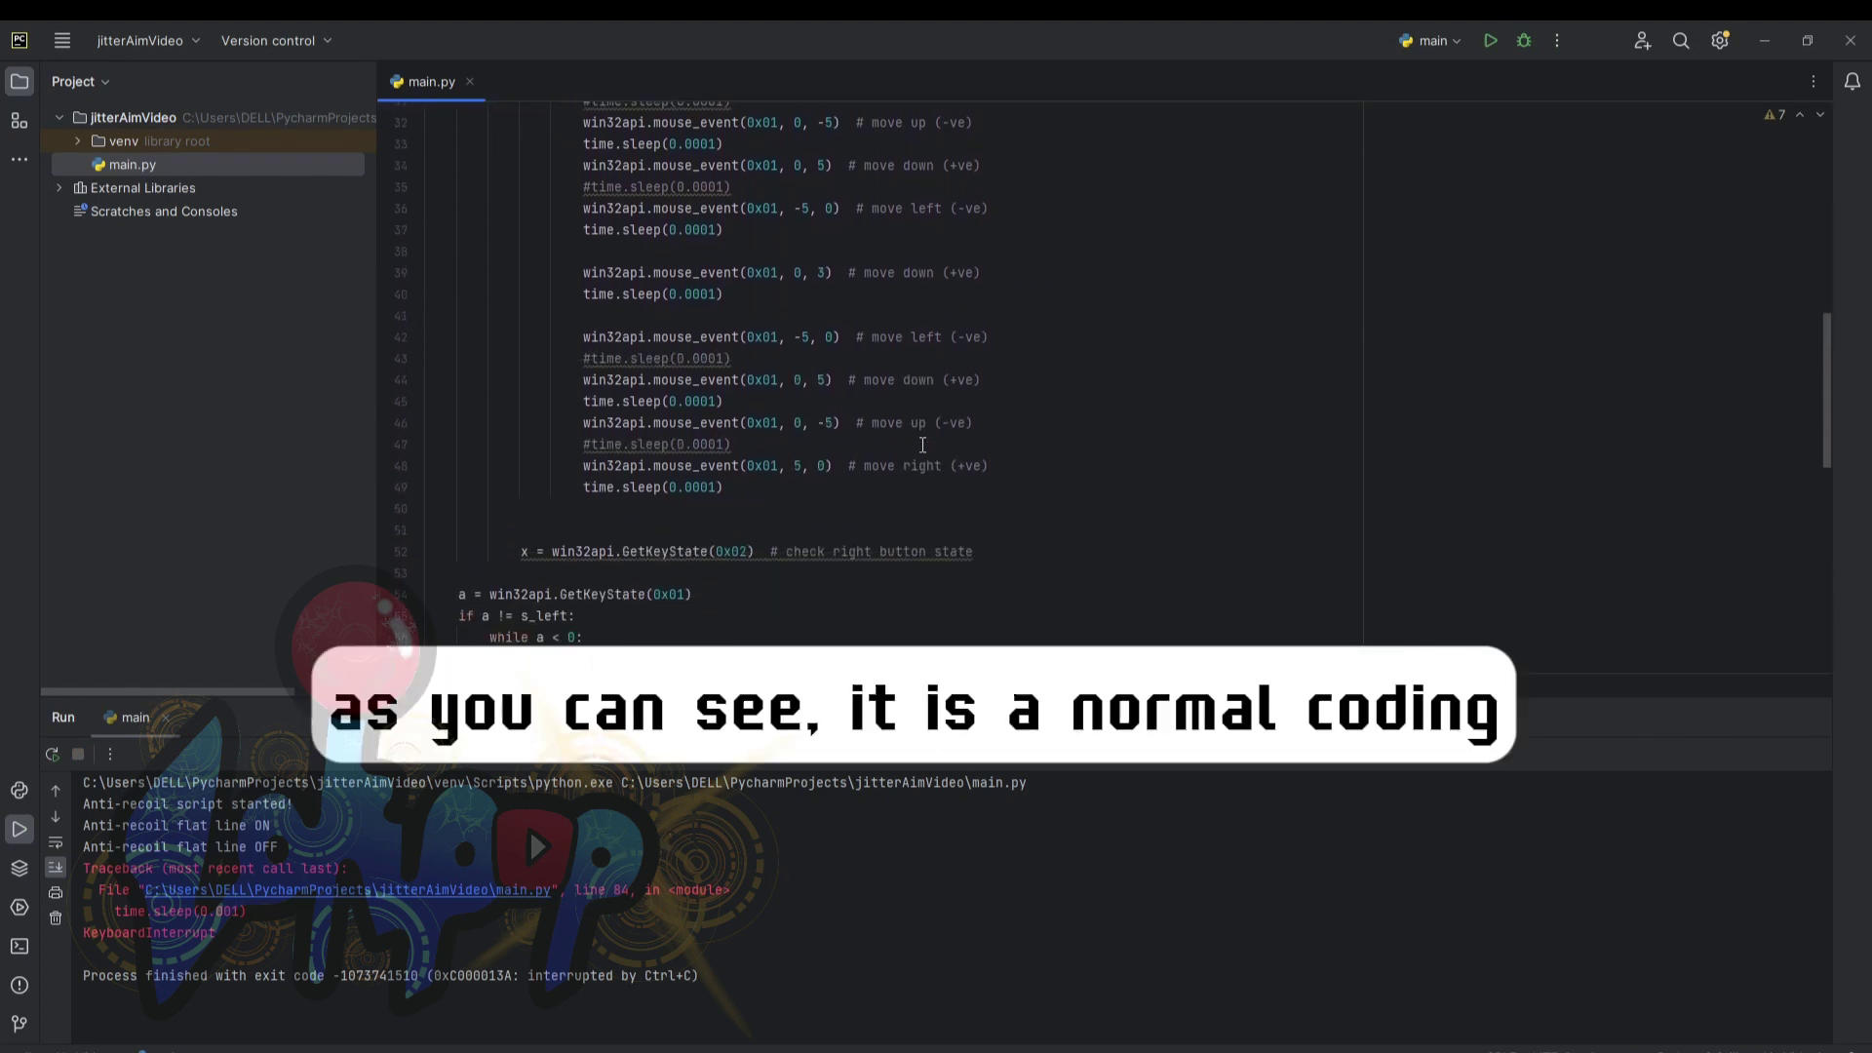
Step: Shrink the Run output panel to enlarge the main.py editor
{"action": "left_click_drag", "start_coordinate": [889, 687], "coordinate": [894, 920]}
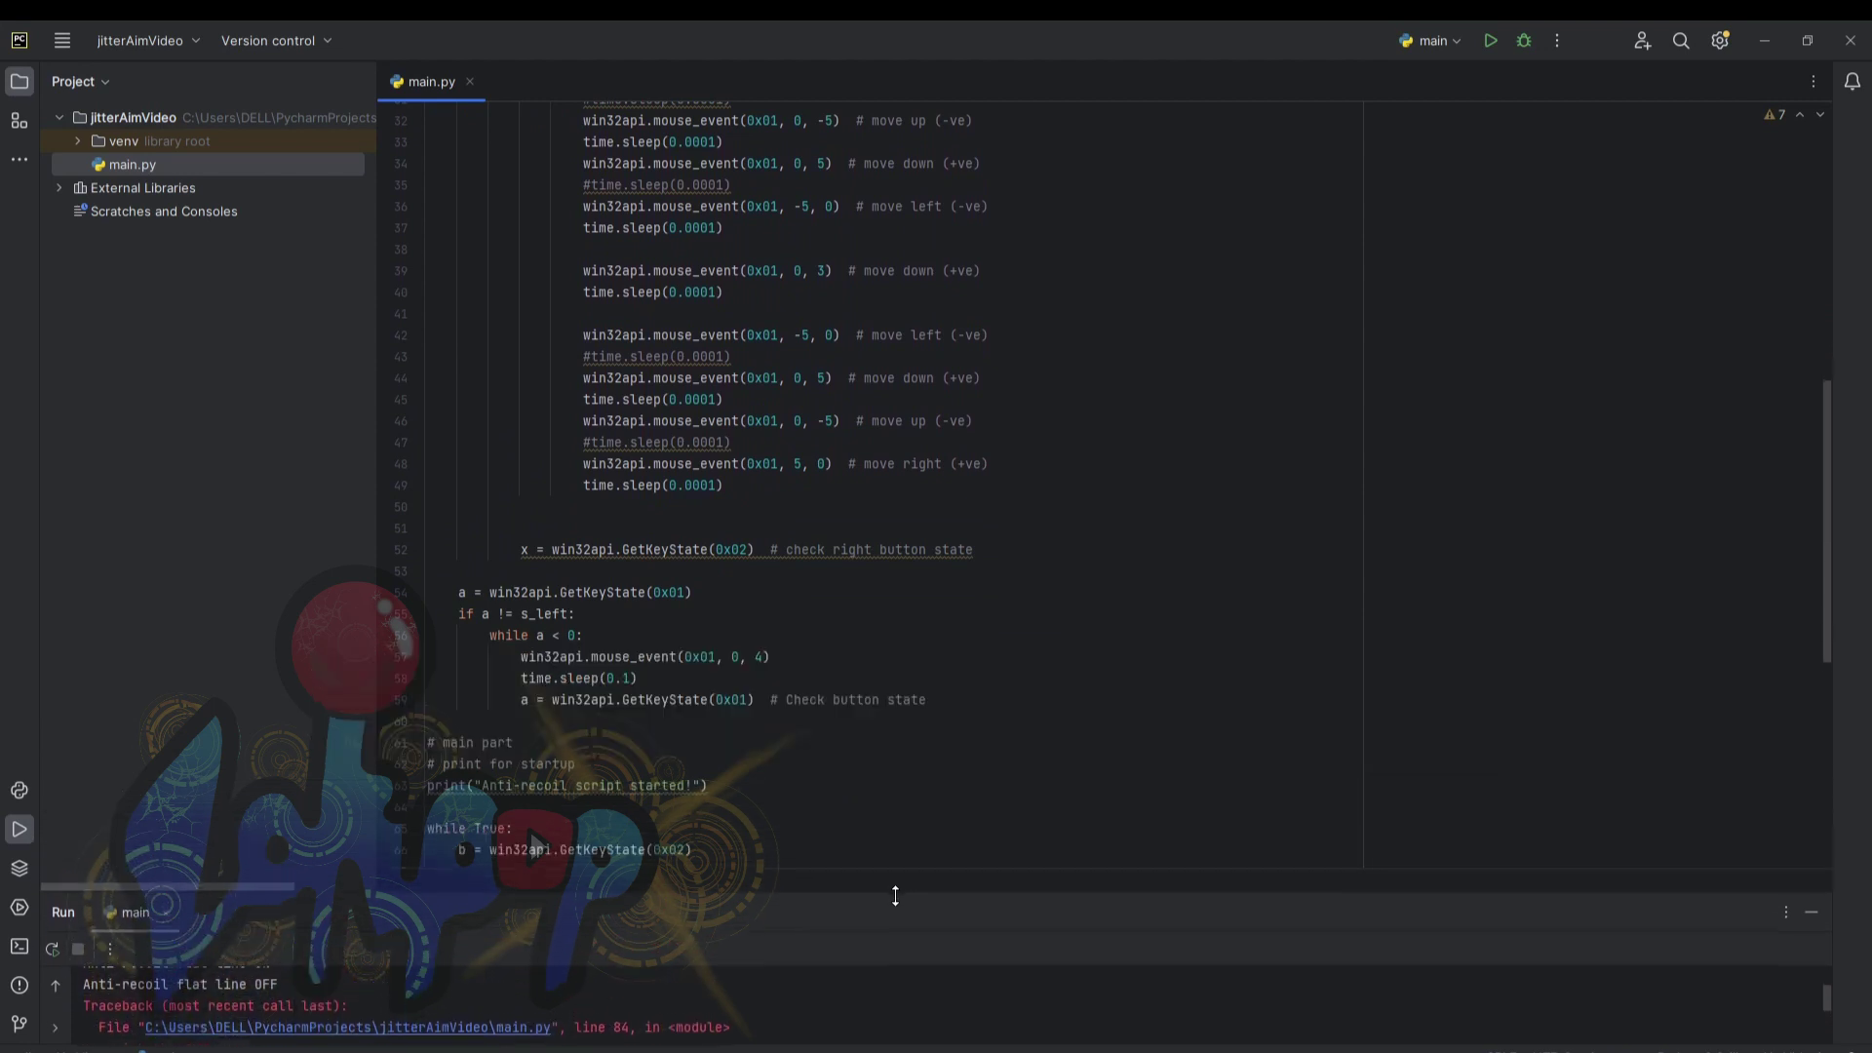
{"action": "scroll", "coordinate": [1012, 662], "scroll_direction": "up", "scroll_amount": 3}
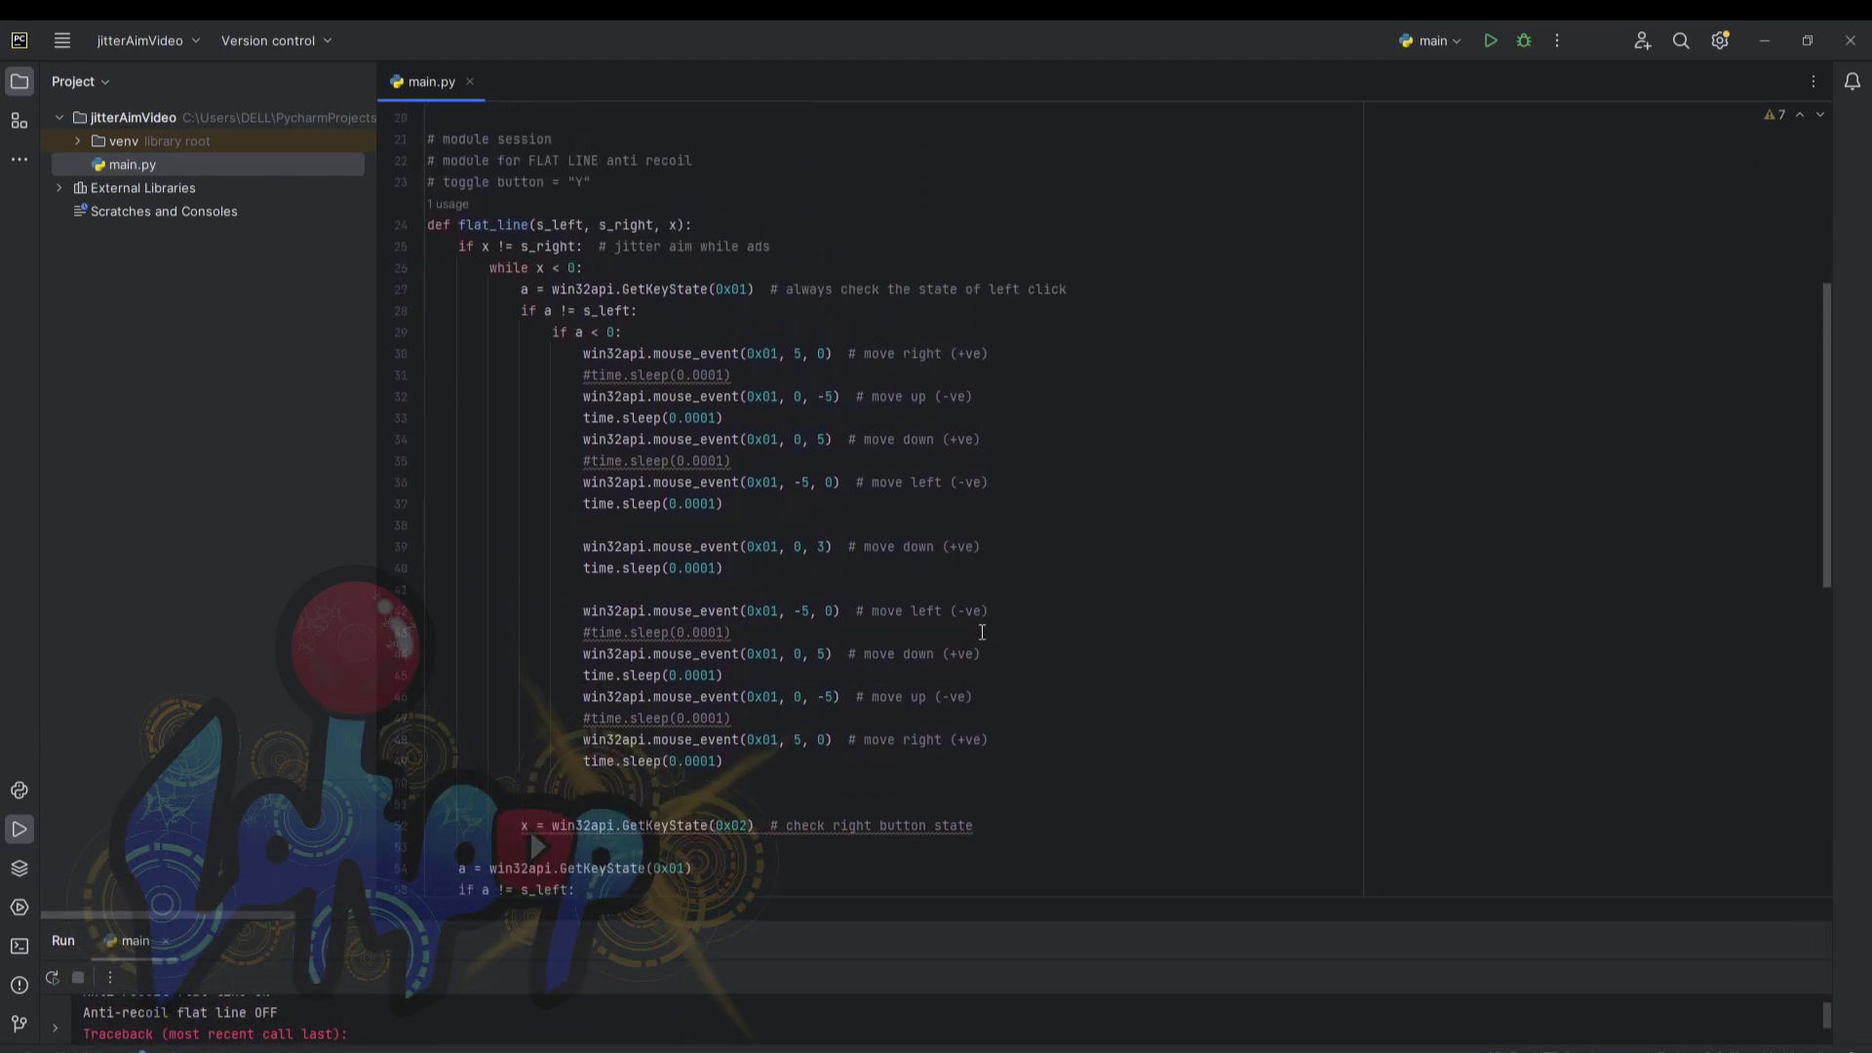
{"action": "scroll", "coordinate": [513, 250], "scroll_direction": "down", "scroll_amount": 1}
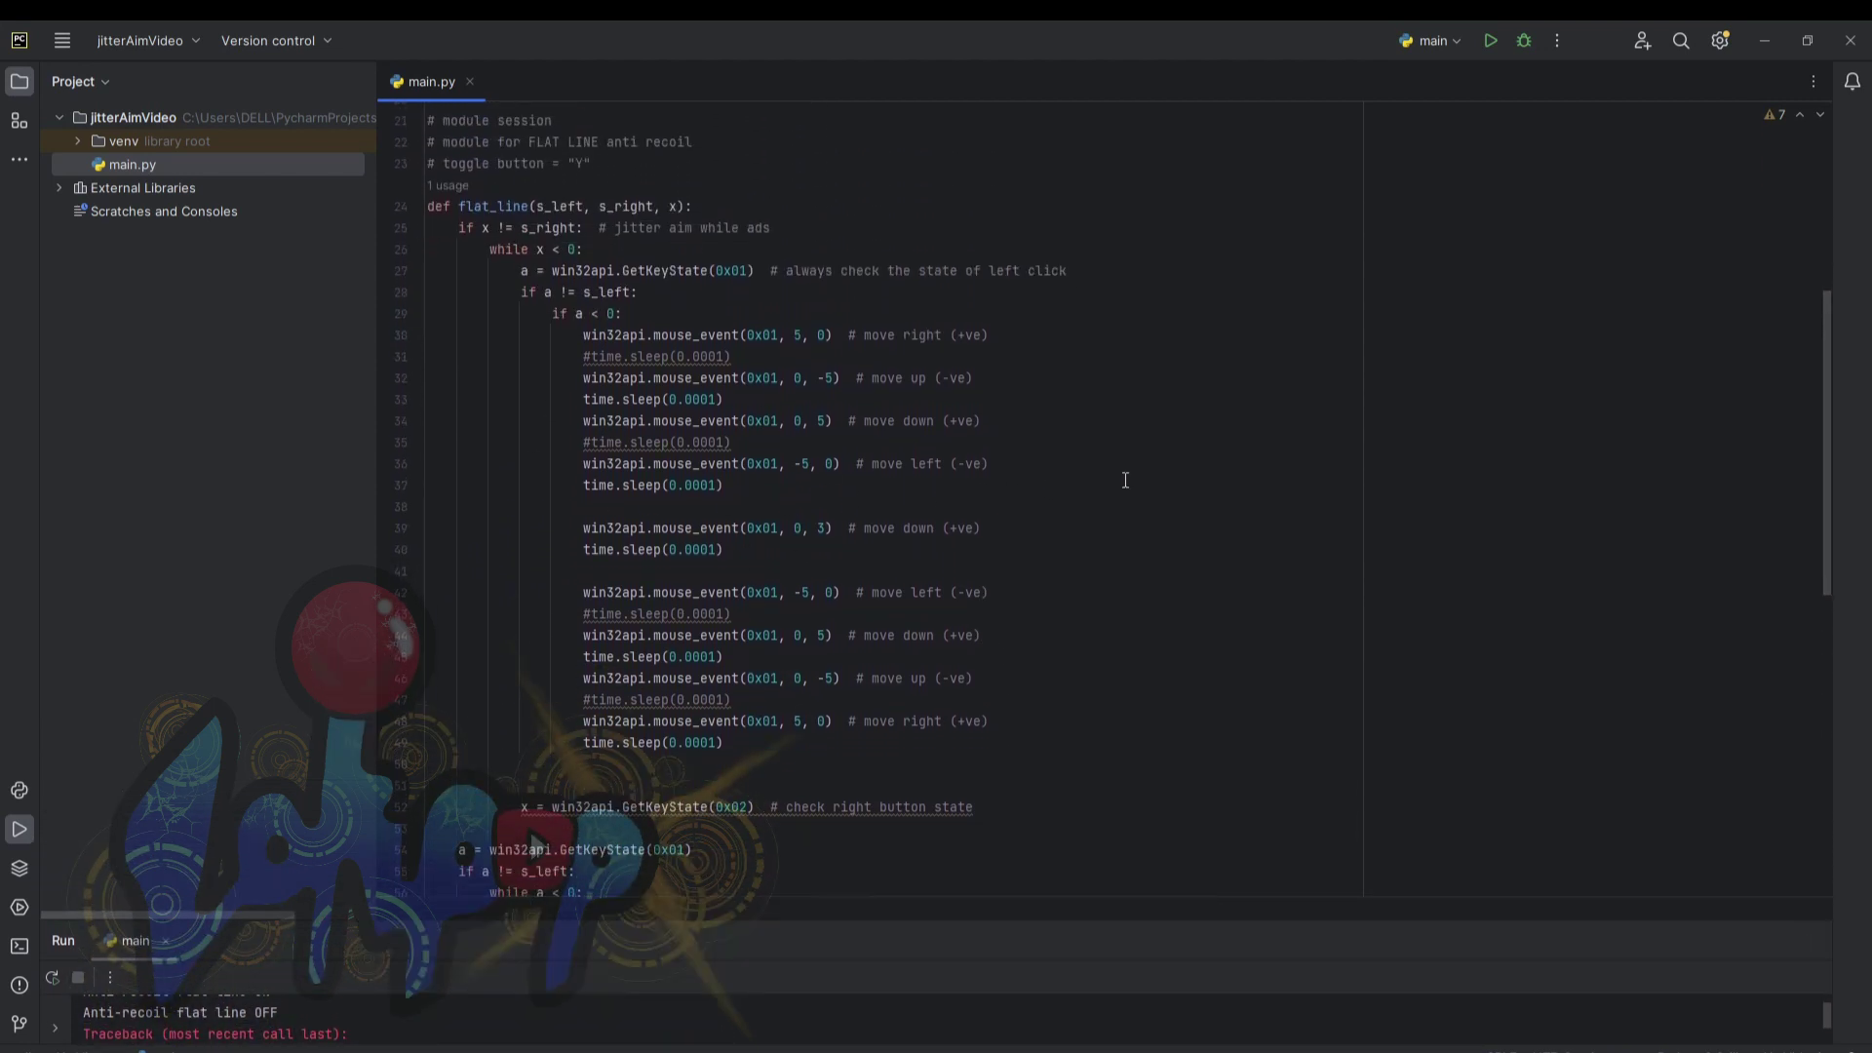
{"action": "scroll", "coordinate": [1146, 478], "scroll_direction": "down", "scroll_amount": 1}
{"action": "scroll", "coordinate": [1147, 479], "scroll_direction": "down", "scroll_amount": 5}
{"action": "scroll", "coordinate": [1147, 479], "scroll_direction": "down", "scroll_amount": 2}
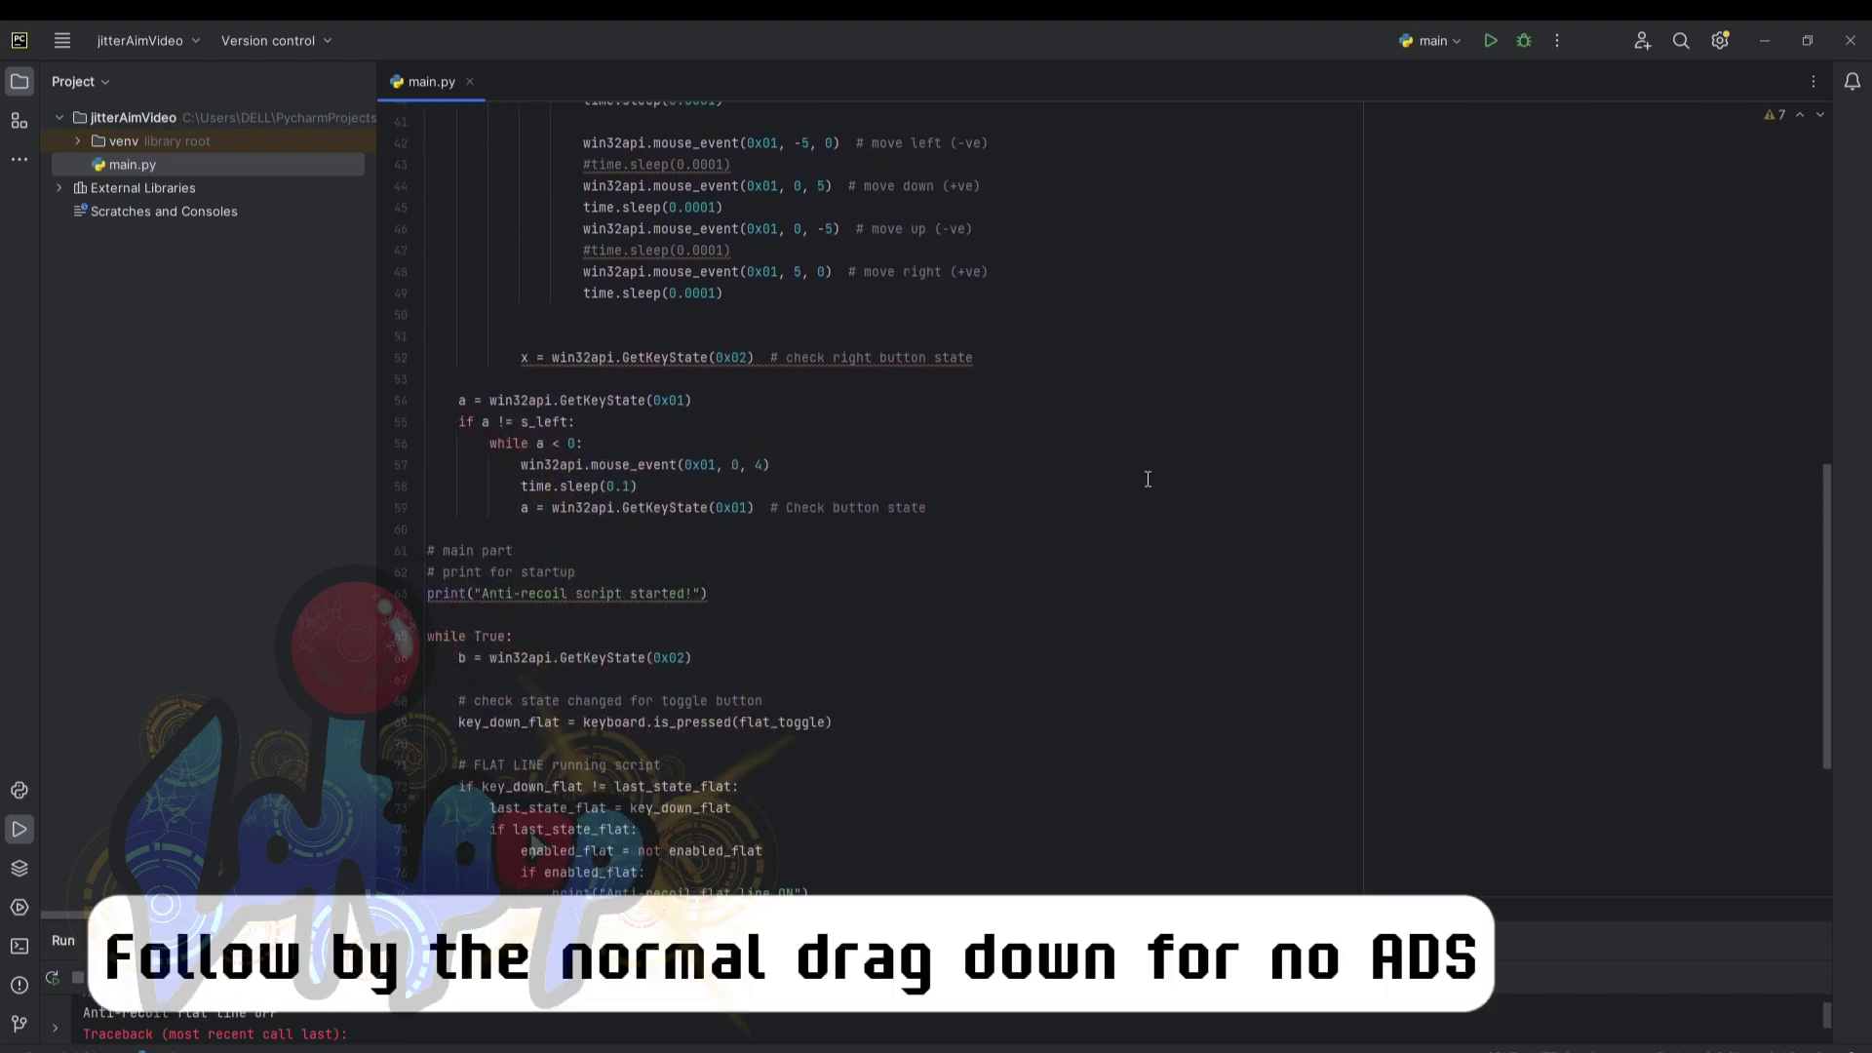
{"action": "scroll", "coordinate": [1144, 478], "scroll_direction": "down", "scroll_amount": 1}
{"action": "scroll", "coordinate": [1145, 479], "scroll_direction": "down", "scroll_amount": 1}
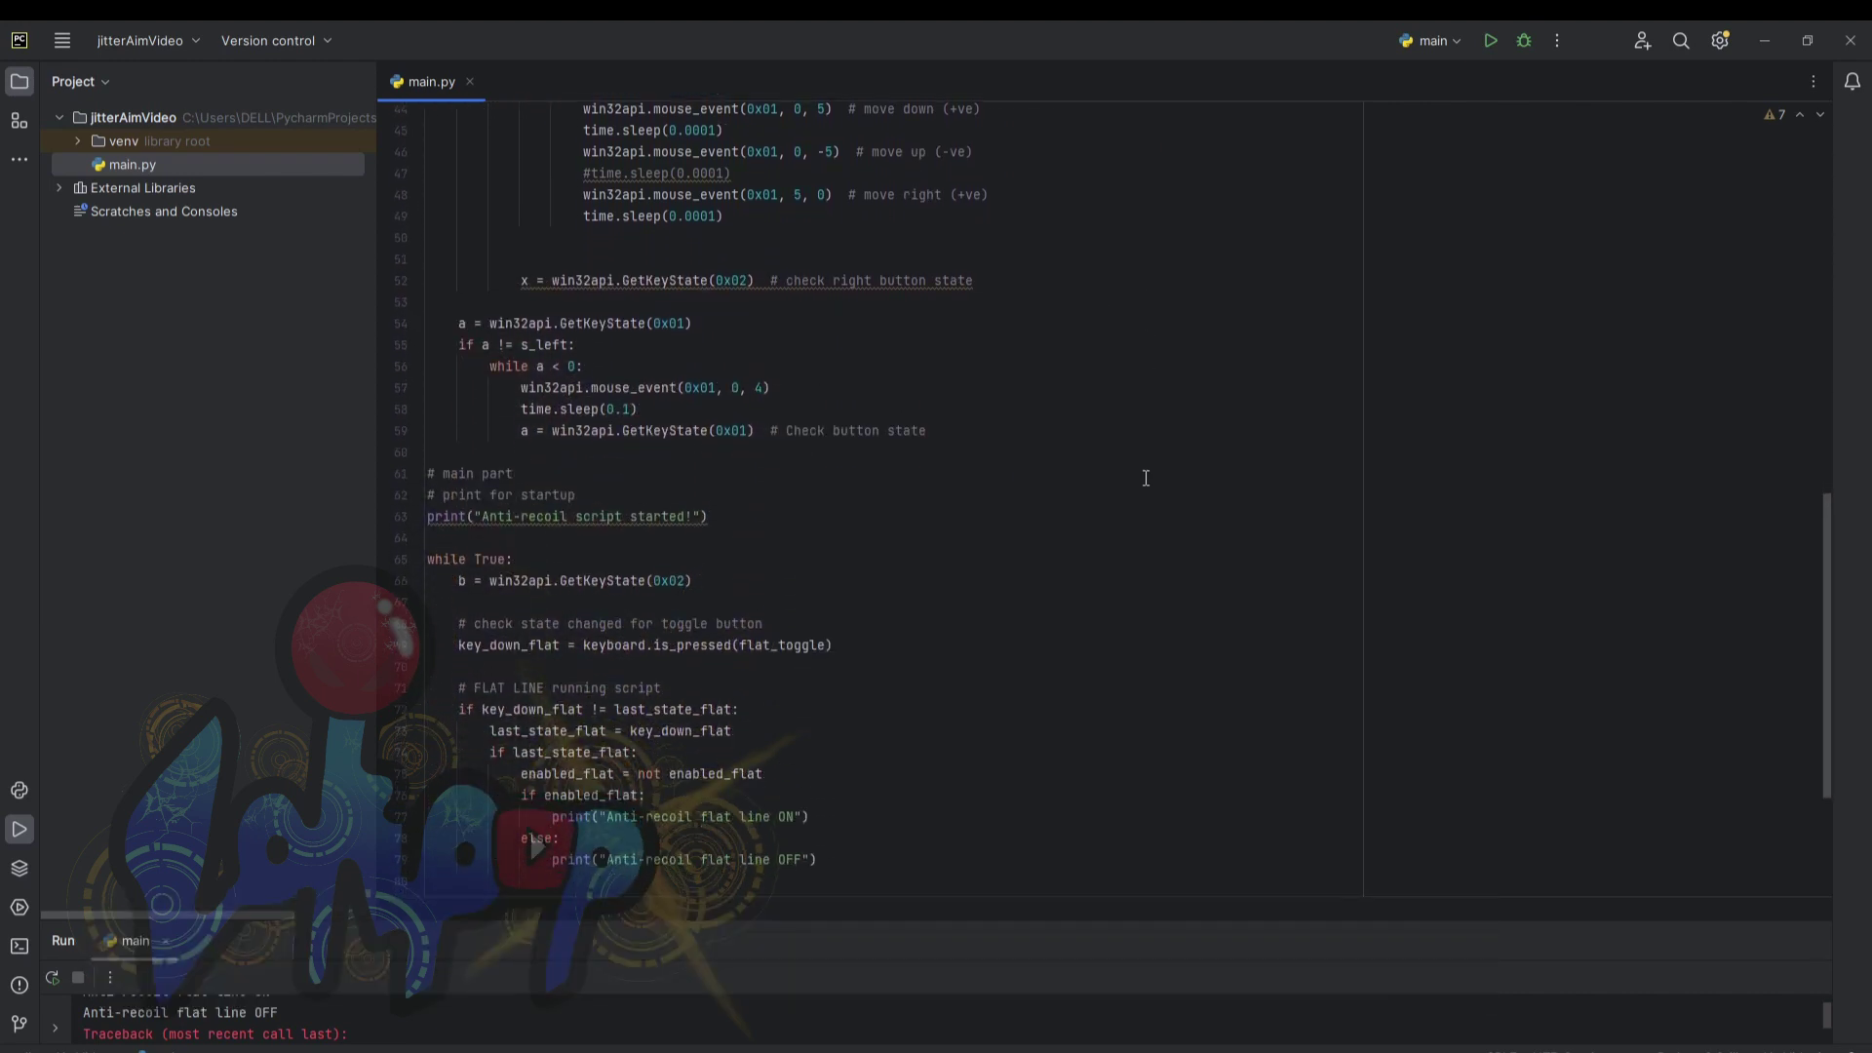
{"action": "scroll", "coordinate": [1146, 479], "scroll_direction": "down", "scroll_amount": 1}
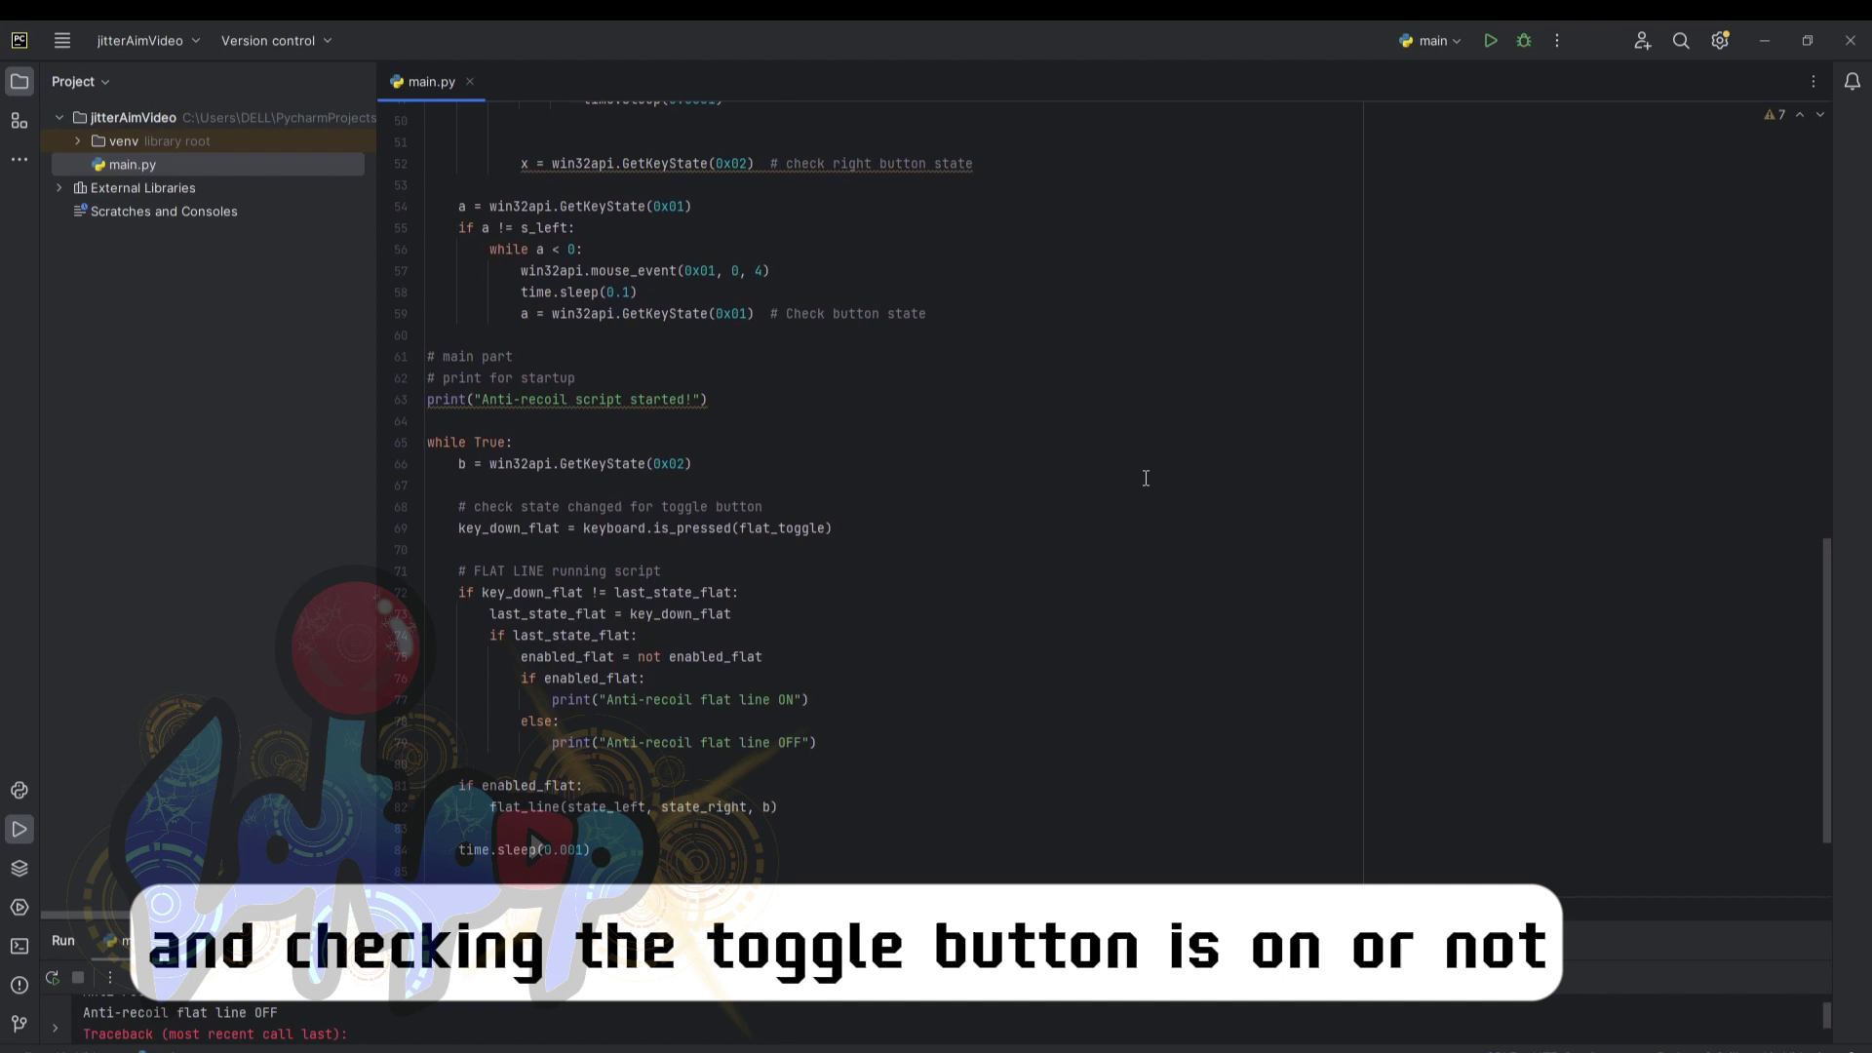
{"action": "scroll", "coordinate": [1147, 475], "scroll_direction": "down", "scroll_amount": 2}
{"action": "scroll", "coordinate": [1147, 475], "scroll_direction": "up", "scroll_amount": 2}
{"action": "scroll", "coordinate": [1200, 480], "scroll_direction": "up", "scroll_amount": 3}
{"action": "scroll", "coordinate": [1608, 512], "scroll_direction": "up", "scroll_amount": 2}
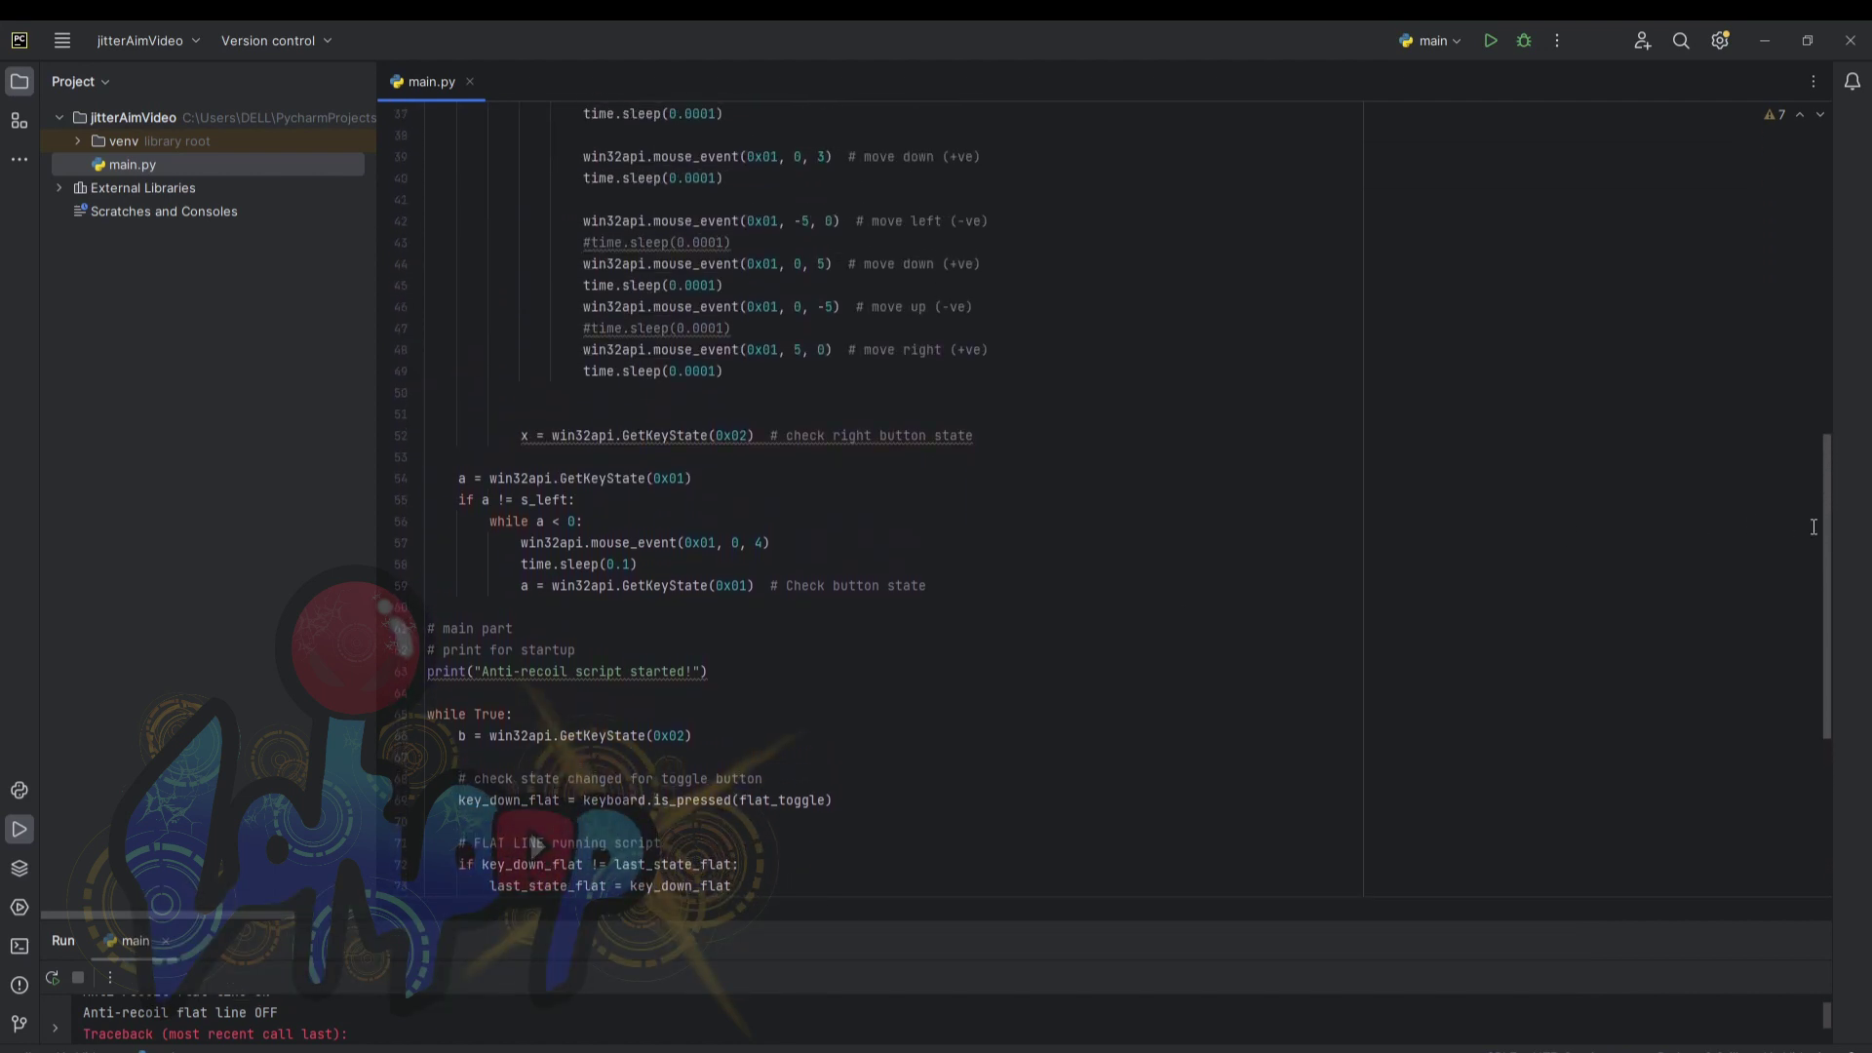
{"action": "left_click_drag", "start_coordinate": [1813, 526], "coordinate": [1815, 172]}
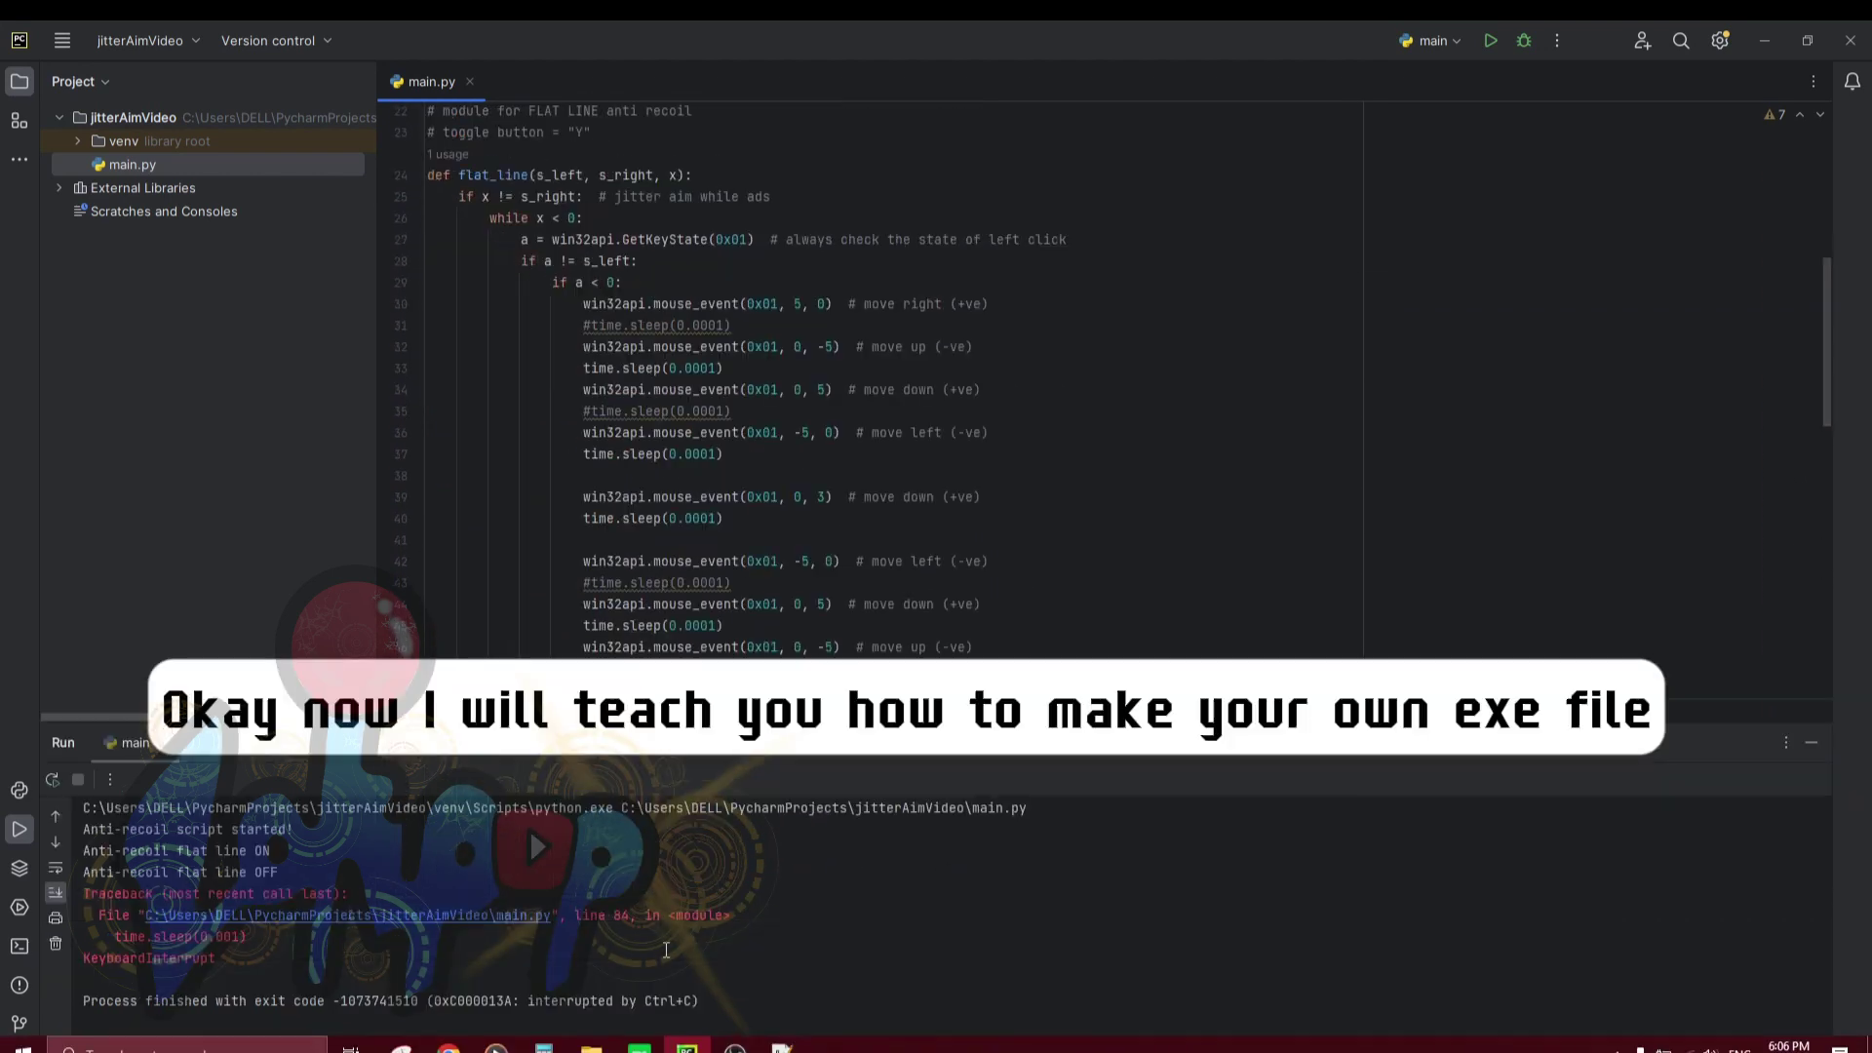
Step: Run 'pip install pyinstaller' in a project terminal to add PyInstaller to the venv
{"action": "left_click", "coordinate": [20, 946]}
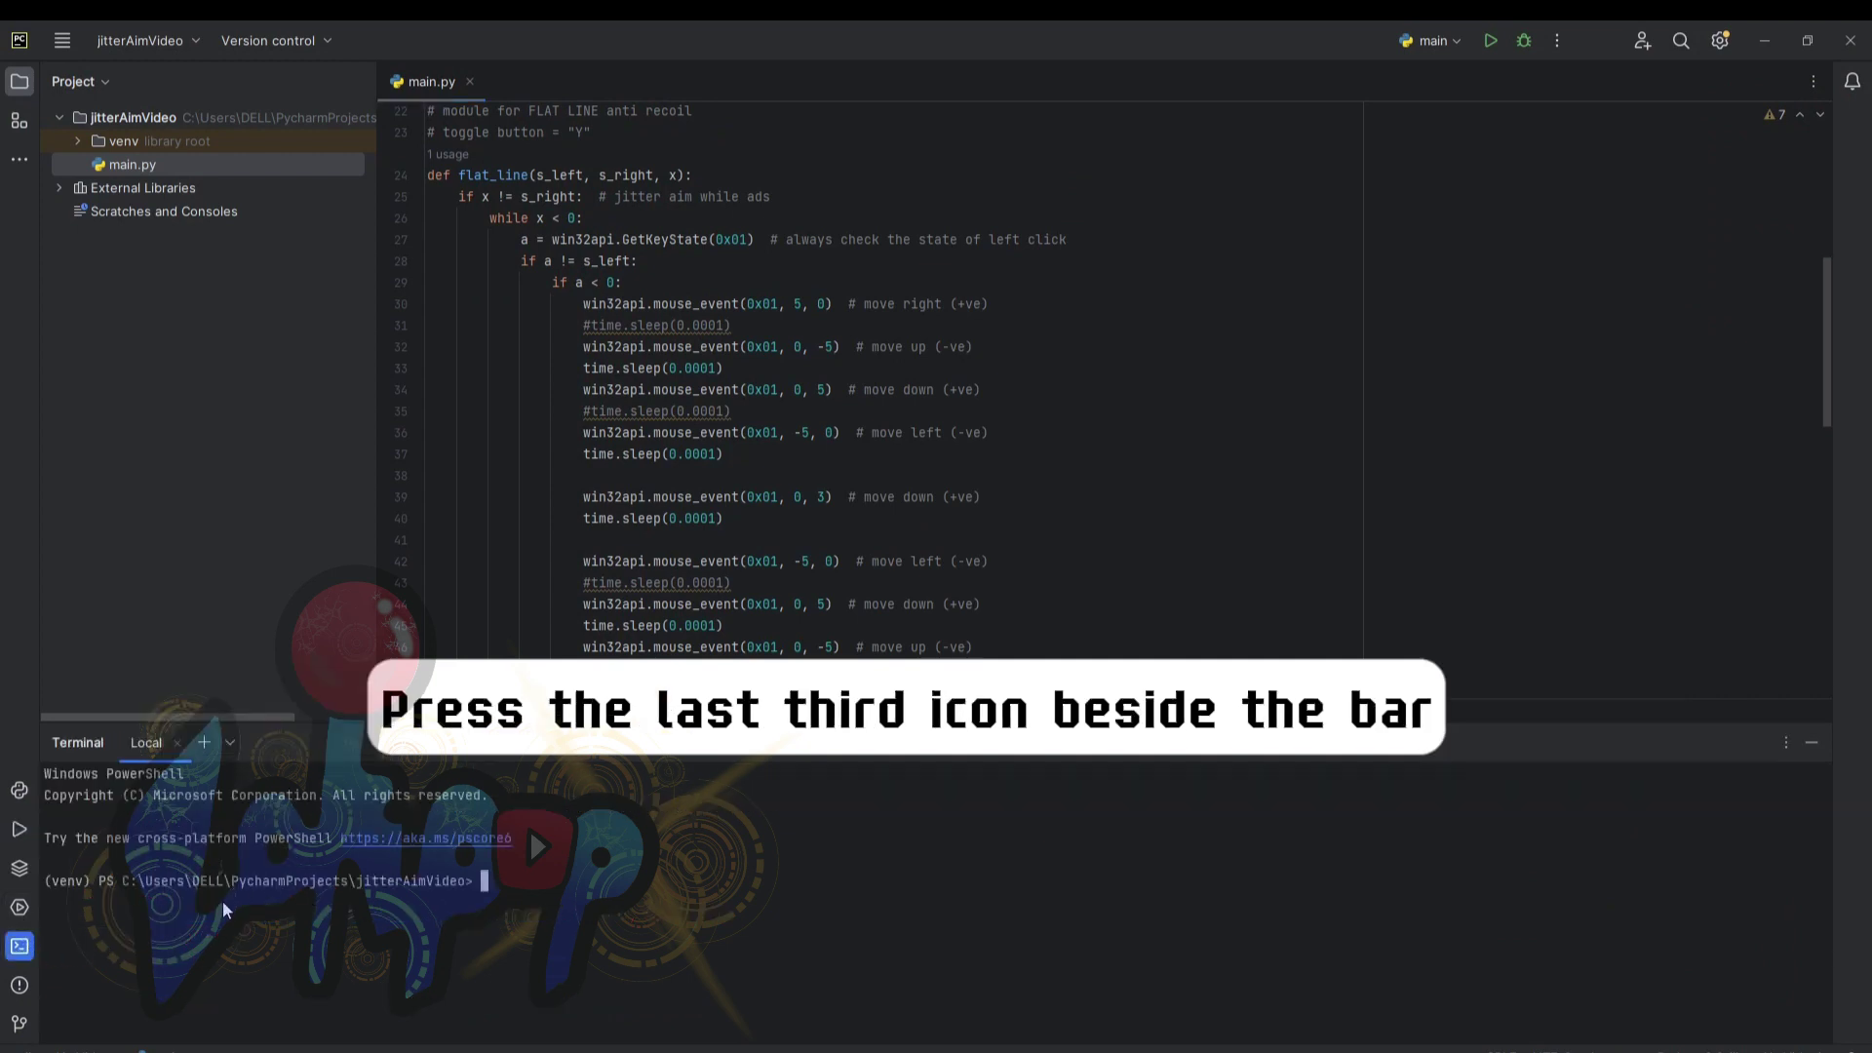
{"action": "type", "text": "pip install p"}
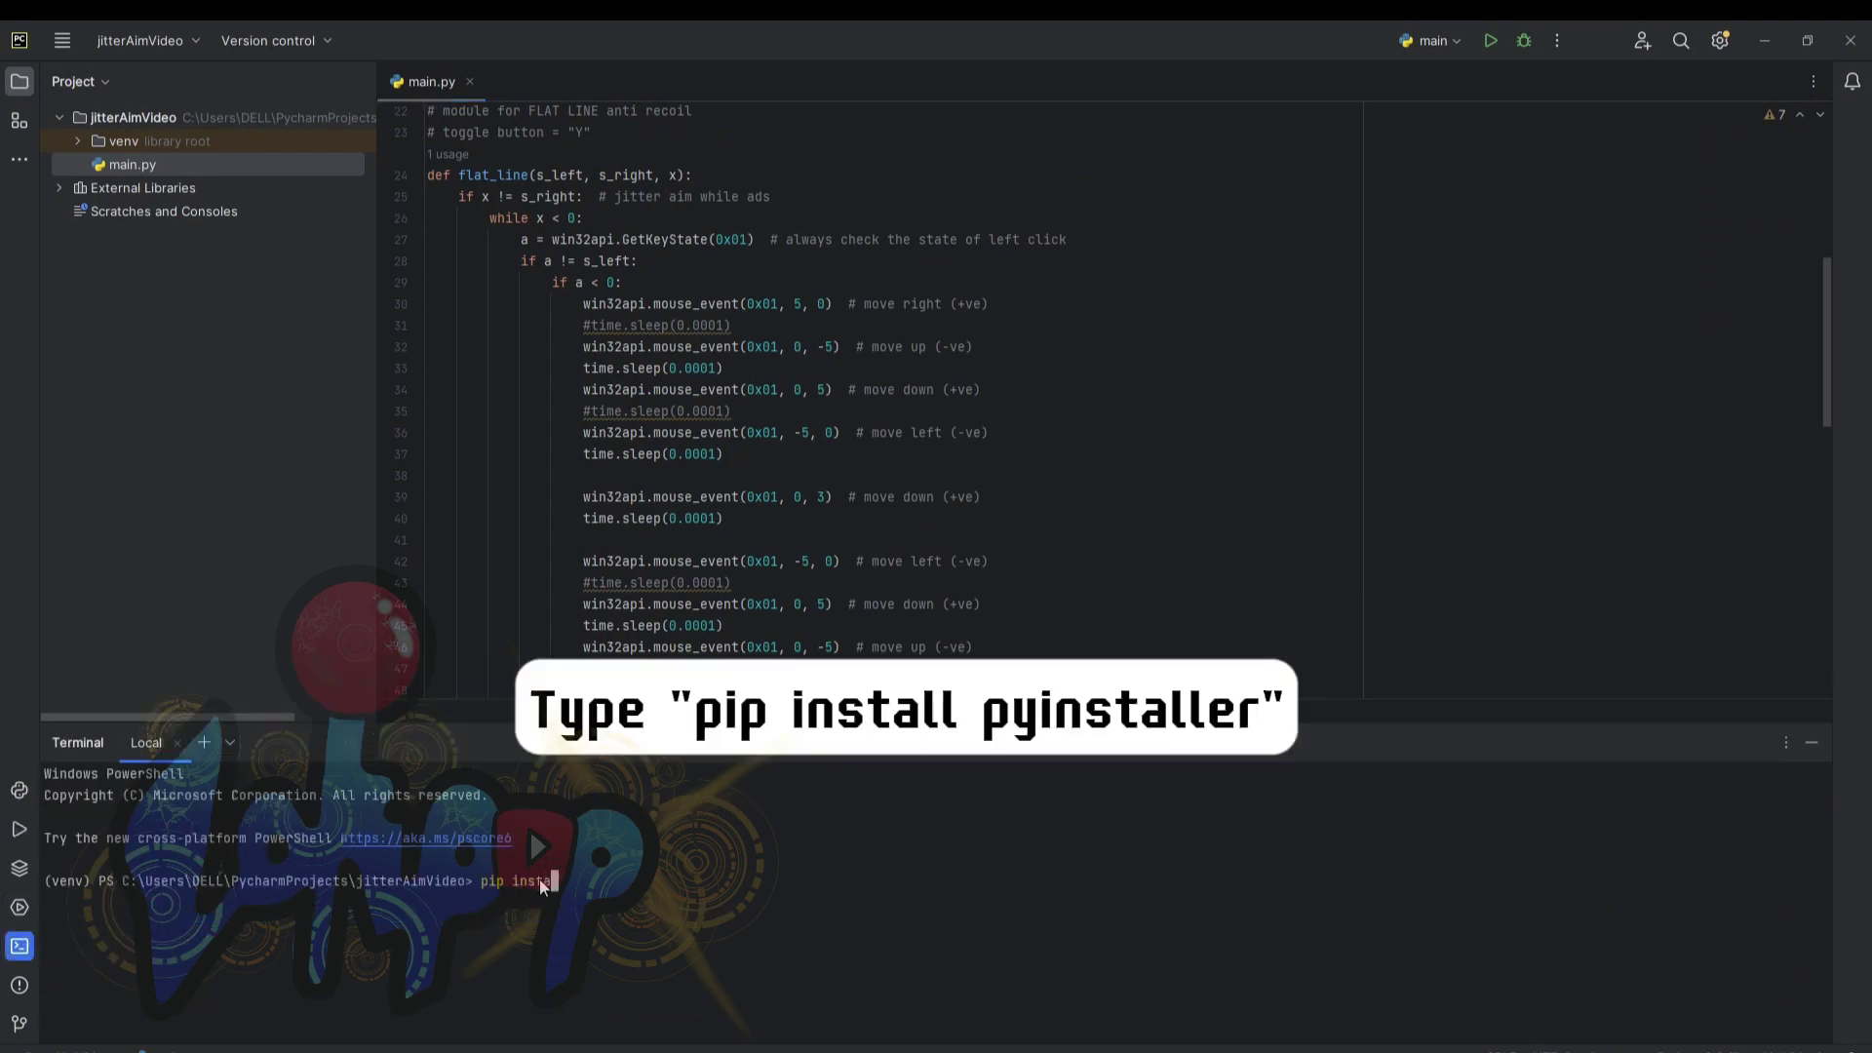
{"action": "type", "text": "yinstal"}
{"action": "type", "text": "ler"}
{"action": "key", "text": "Return"}
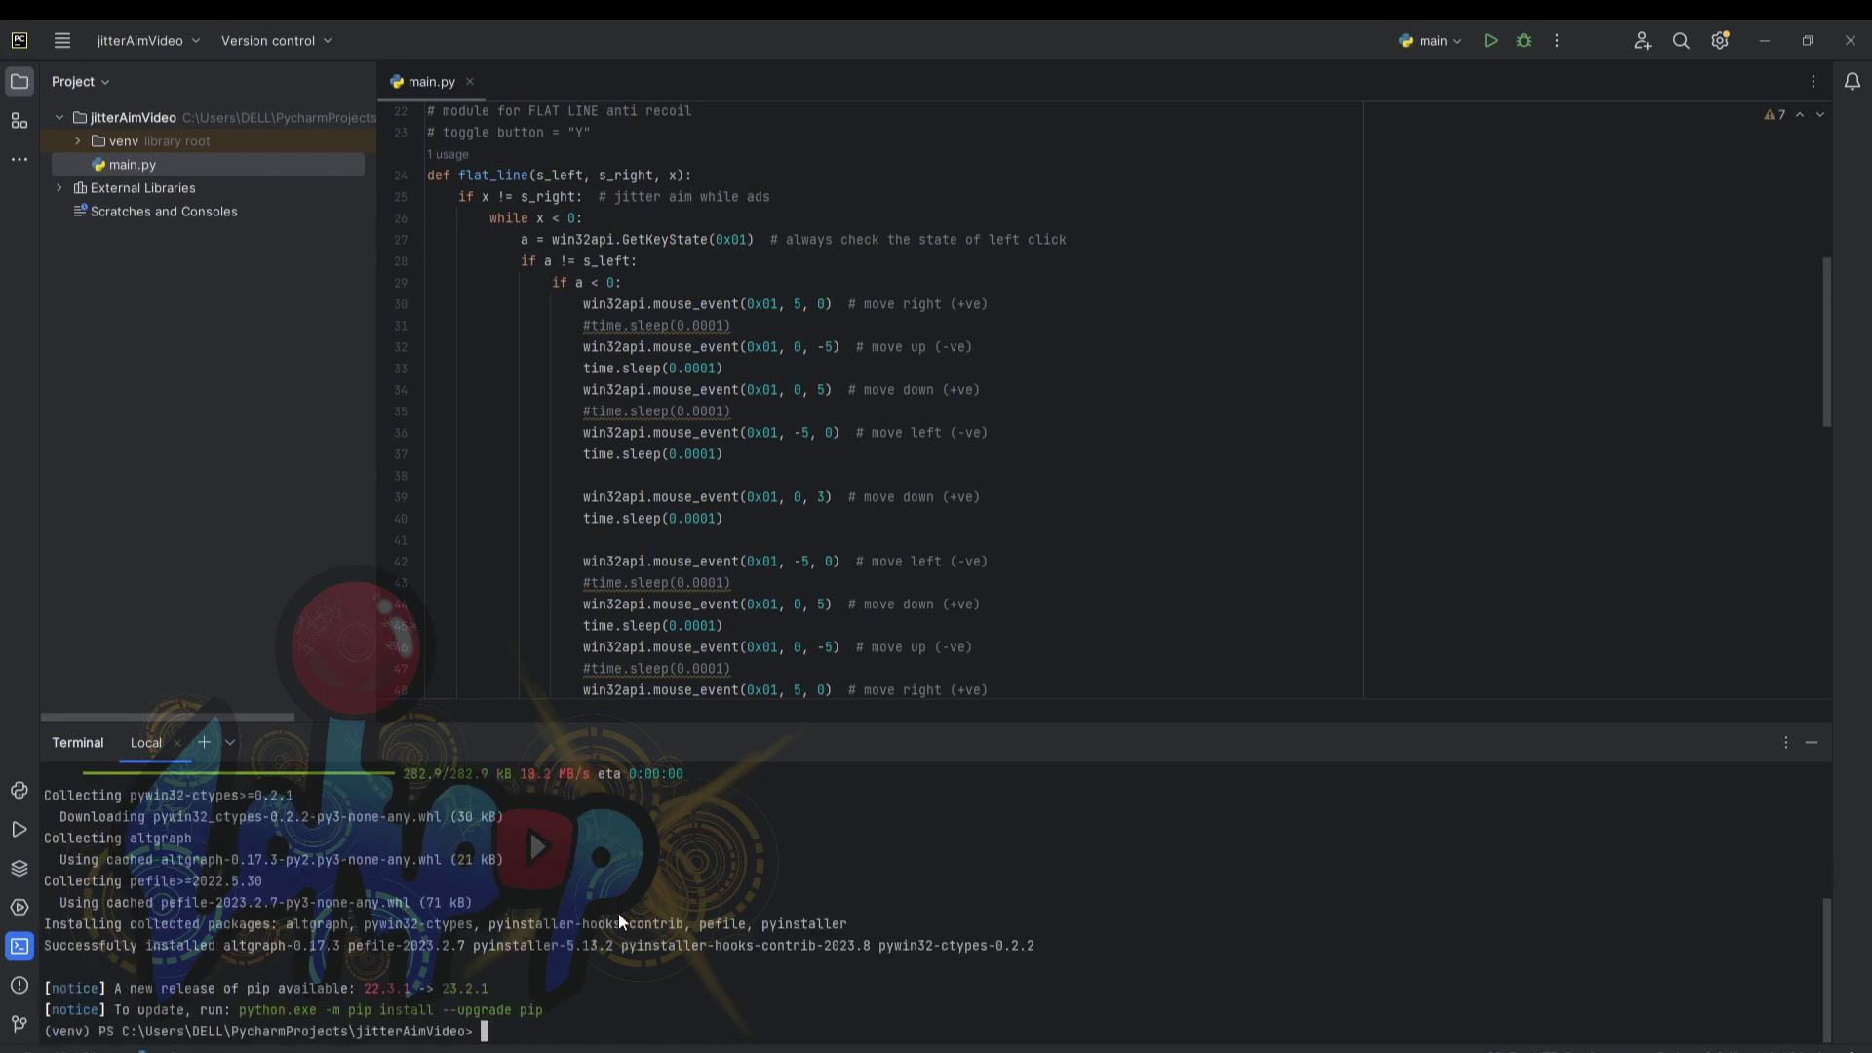
{"action": "type", "text": "py"}
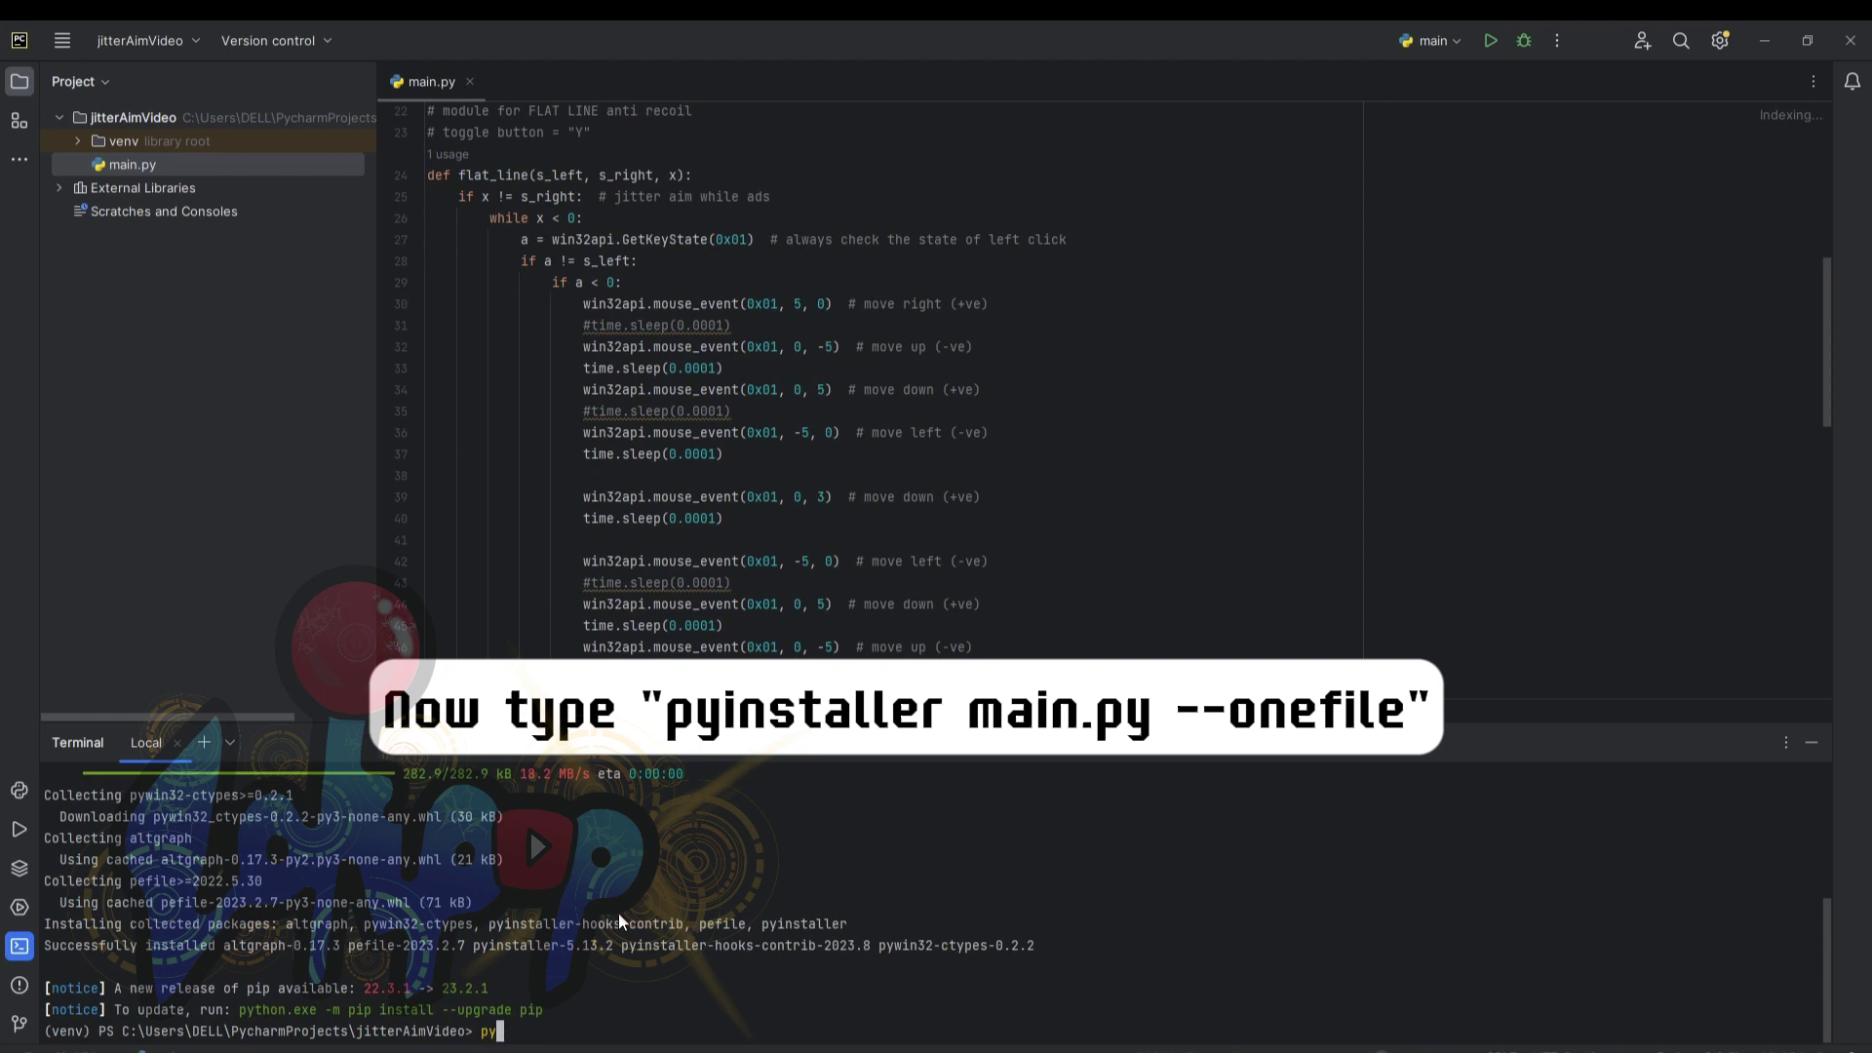
{"action": "type", "text": "installer"}
{"action": "type", "text": " ma"}
{"action": "type", "text": "in.py --"}
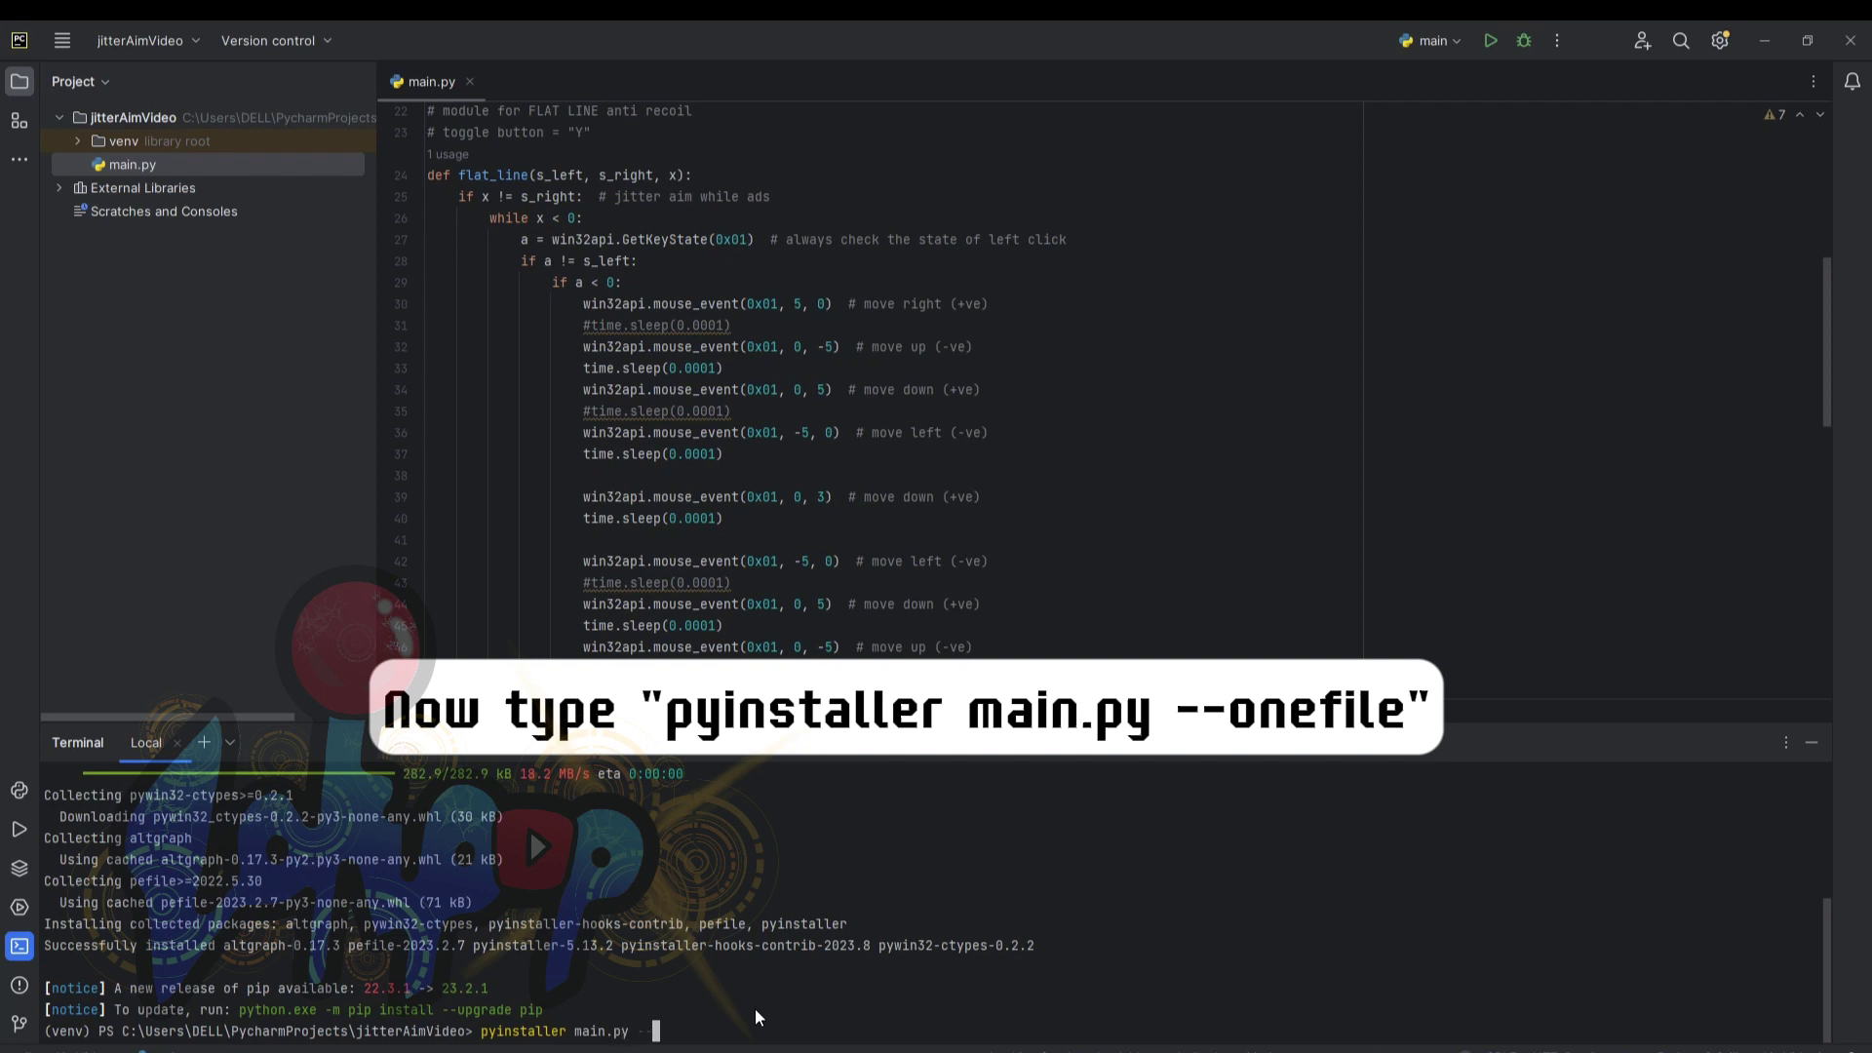
{"action": "type", "text": "onefile"}
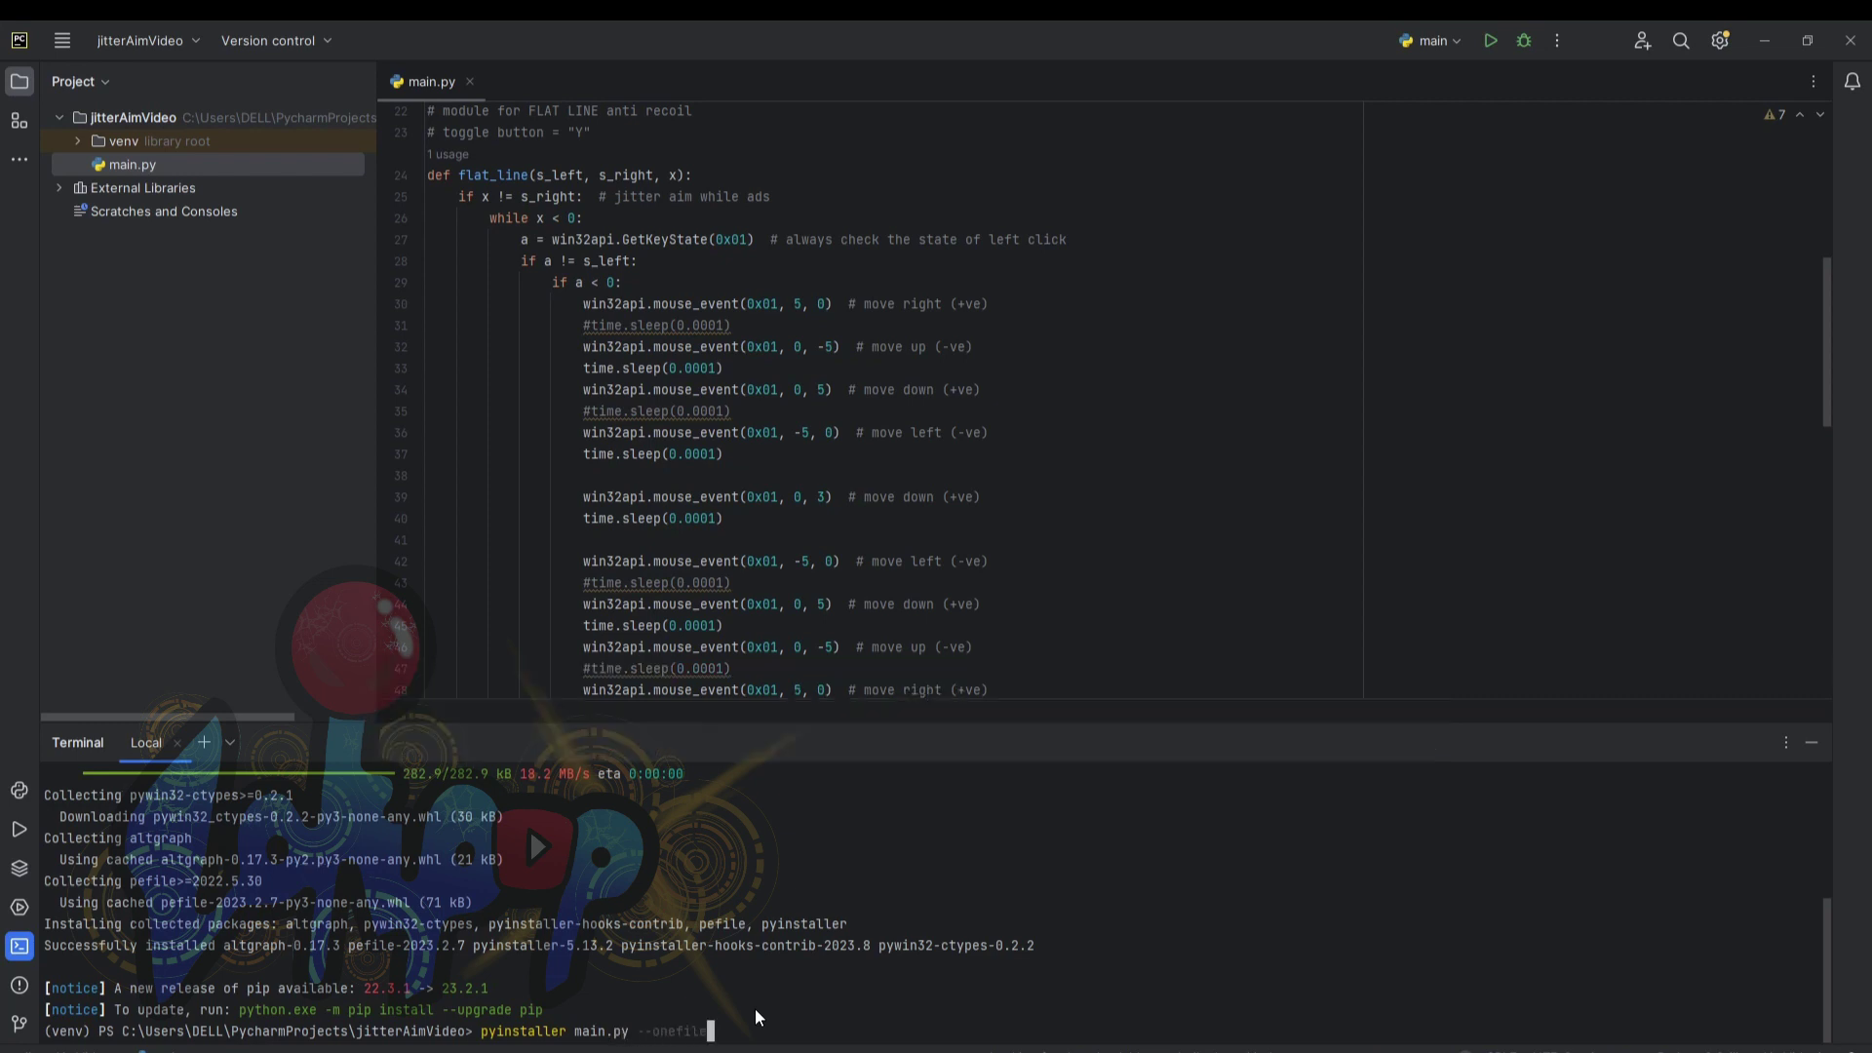
Step: Run 'pyinstaller main.py --onefile' to build the single-file executable
{"action": "key", "text": "Return"}
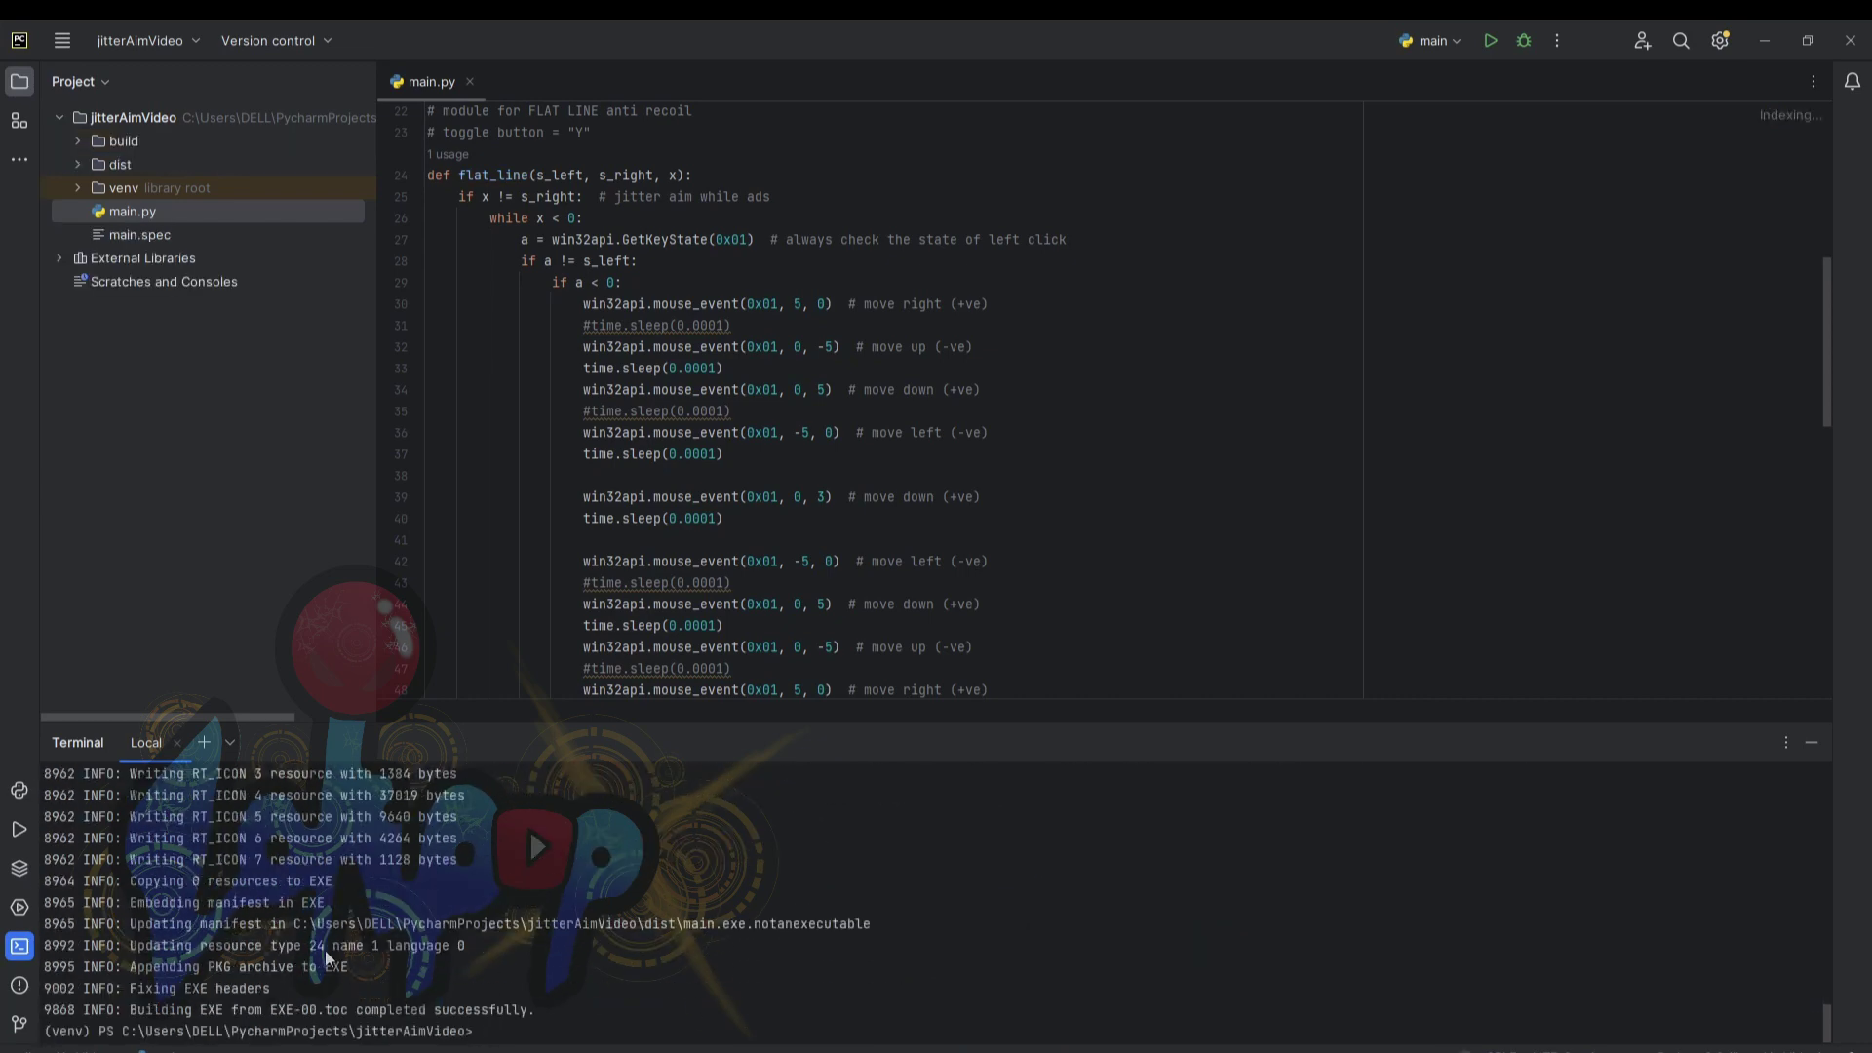
Step: Drag the built main.exe from the dist folder onto the Windows desktop
{"action": "left_click", "coordinate": [76, 162]}
{"action": "left_click", "coordinate": [159, 189]}
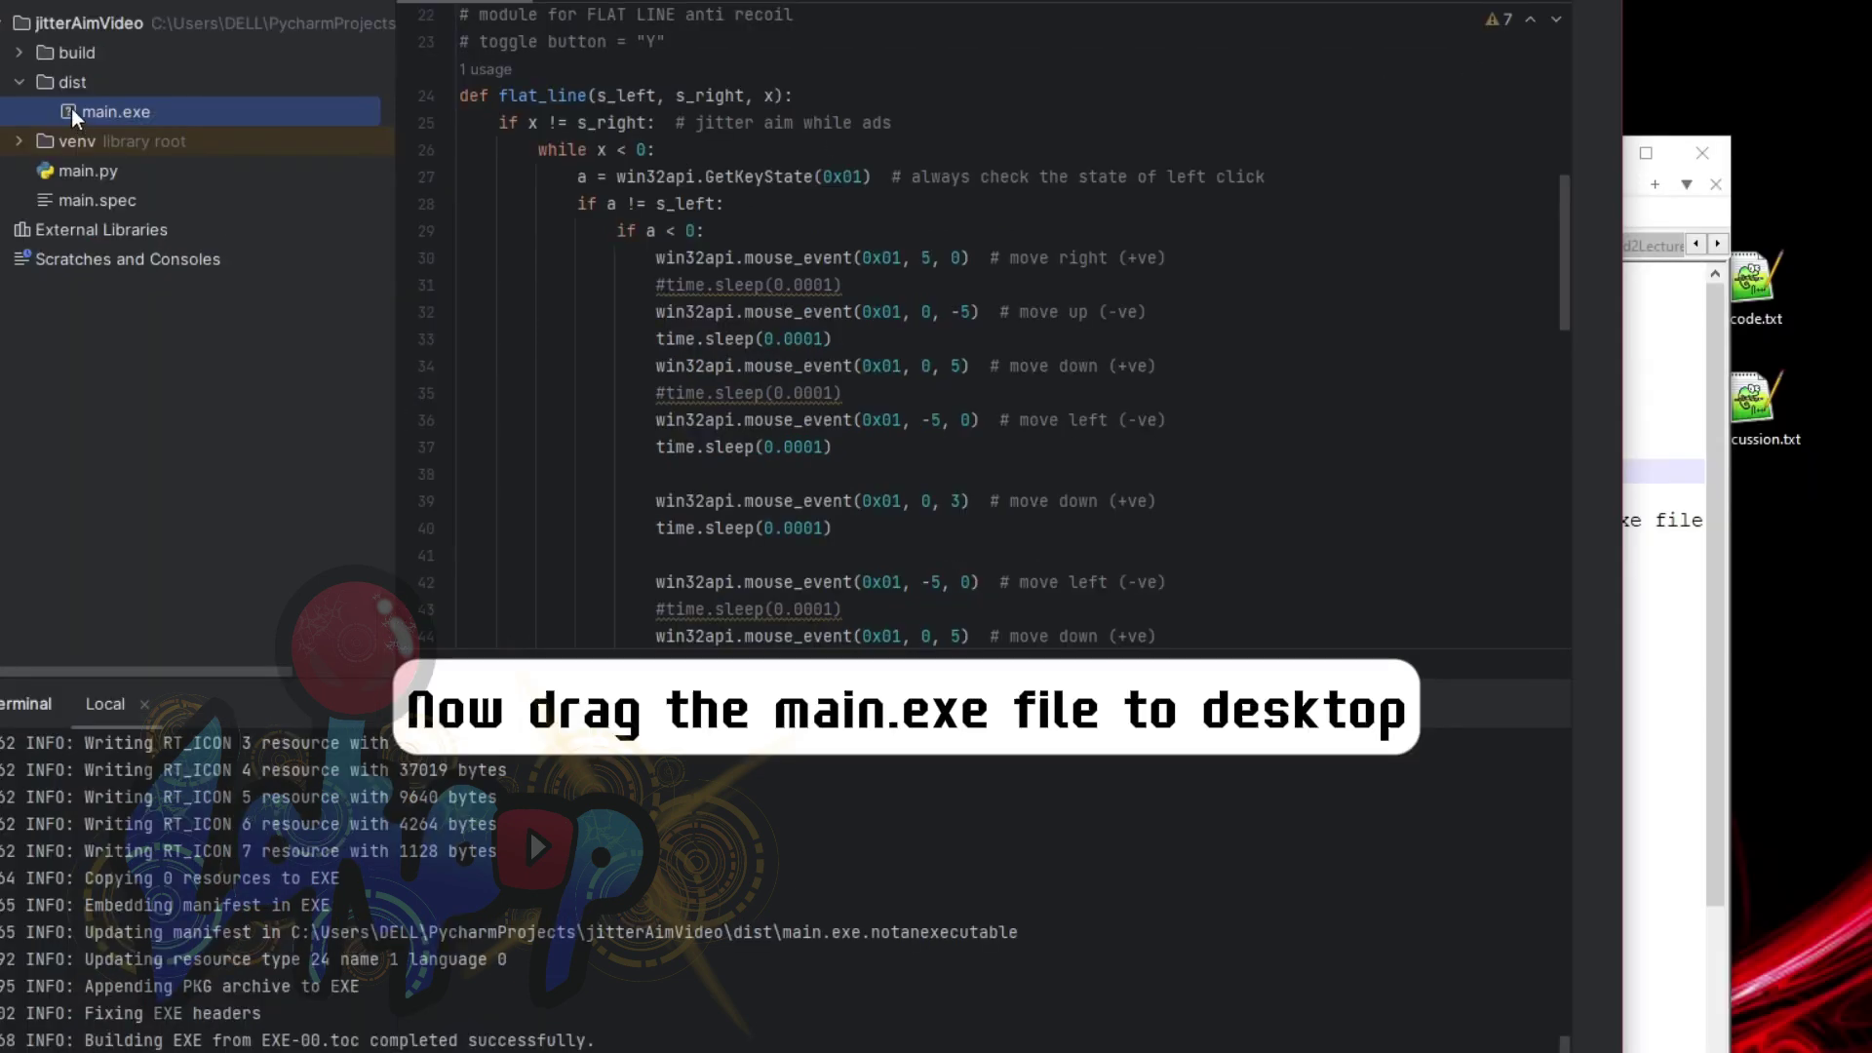
{"action": "left_click_drag", "start_coordinate": [77, 113], "coordinate": [1655, 65]}
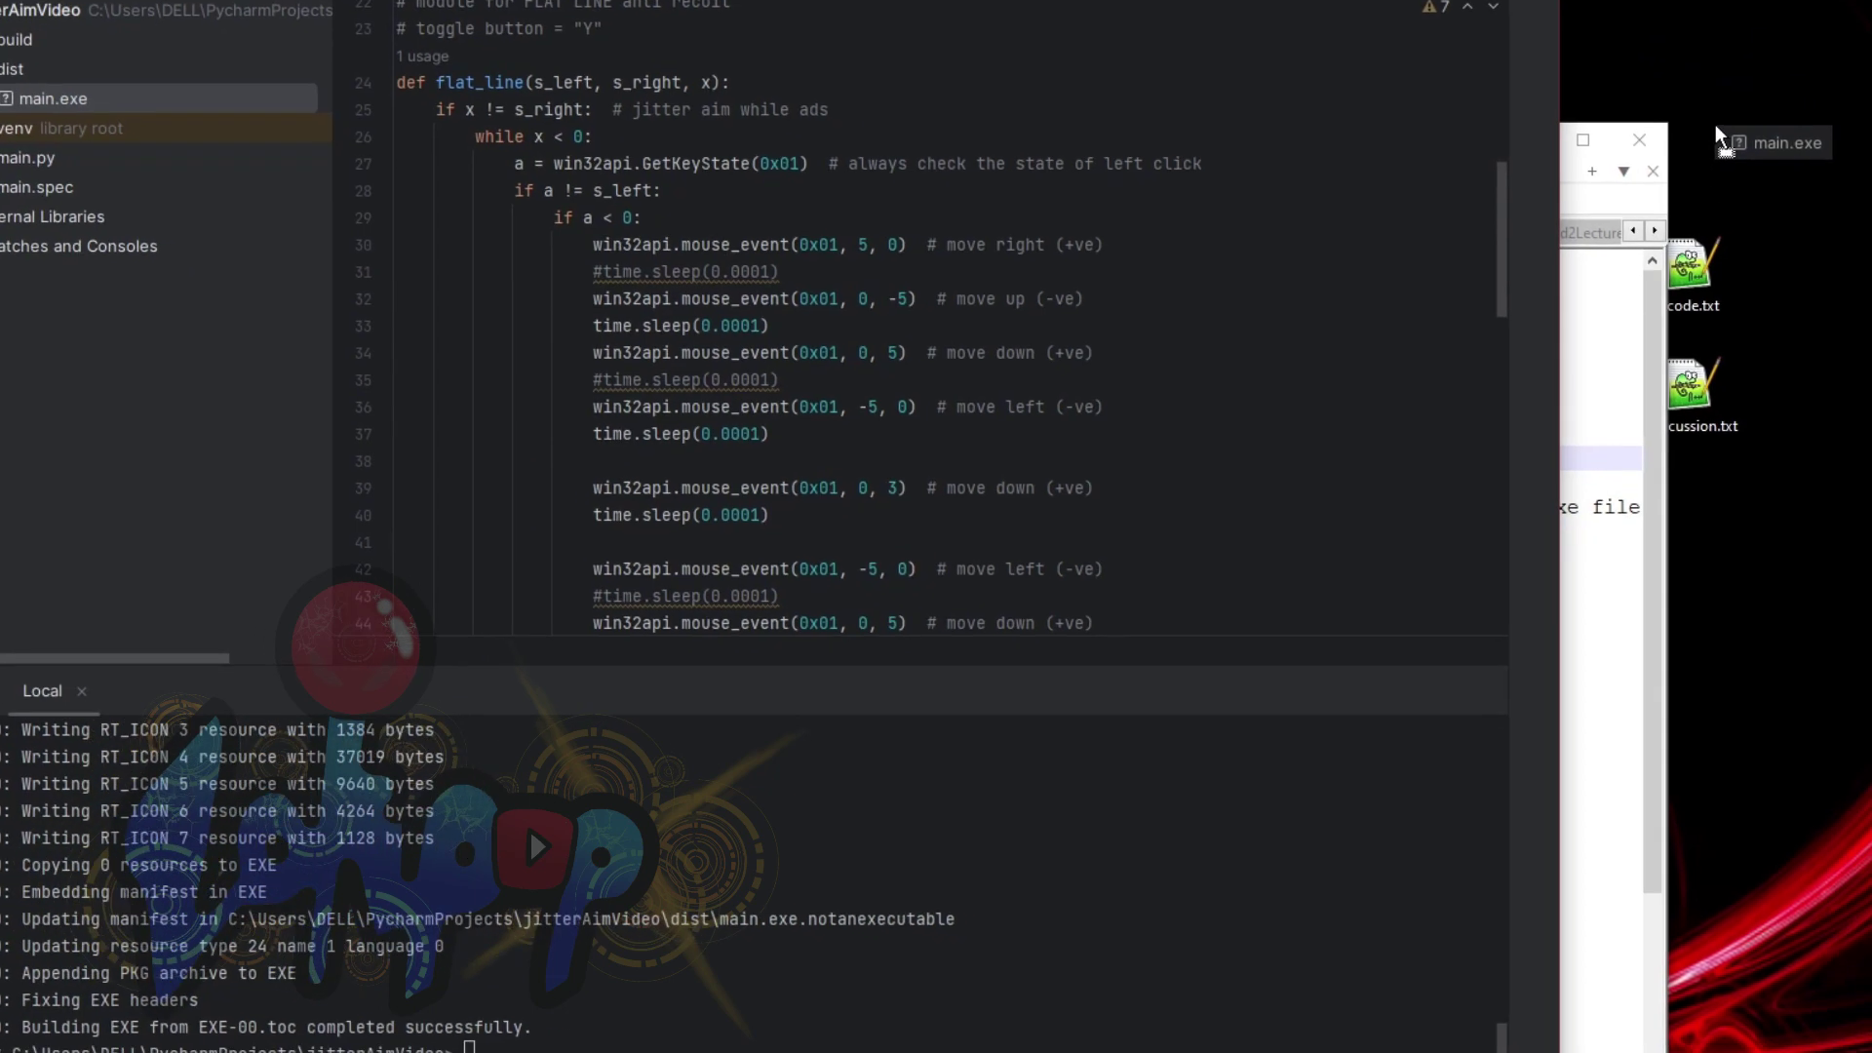
{"action": "mouse_move", "coordinate": [1688, 43]}
{"action": "left_mouse_down"}
{"action": "mouse_move", "coordinate": [1604, 617]}
{"action": "mouse_move", "coordinate": [1557, 627]}
{"action": "left_mouse_up"}
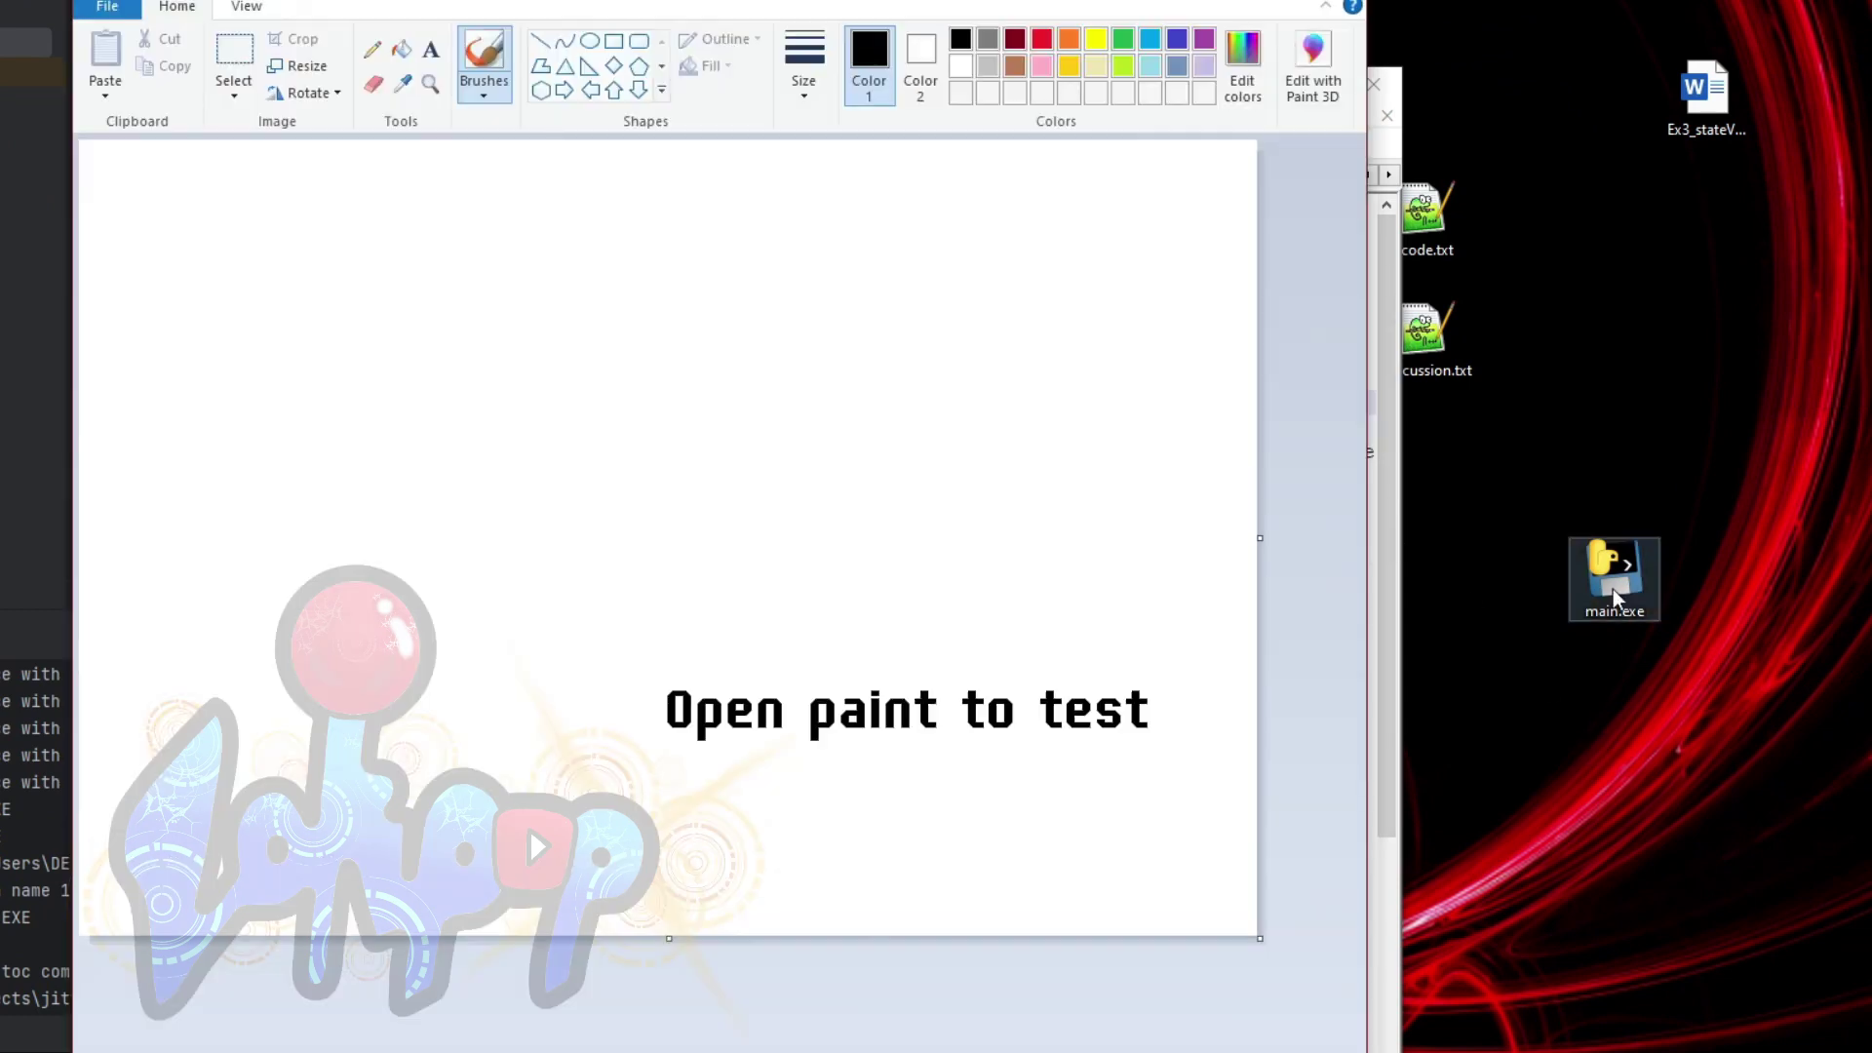
Step: Launch main.exe from the desktop and scribble several test strokes across the Paint canvas
{"action": "double_click", "coordinate": [1613, 590]}
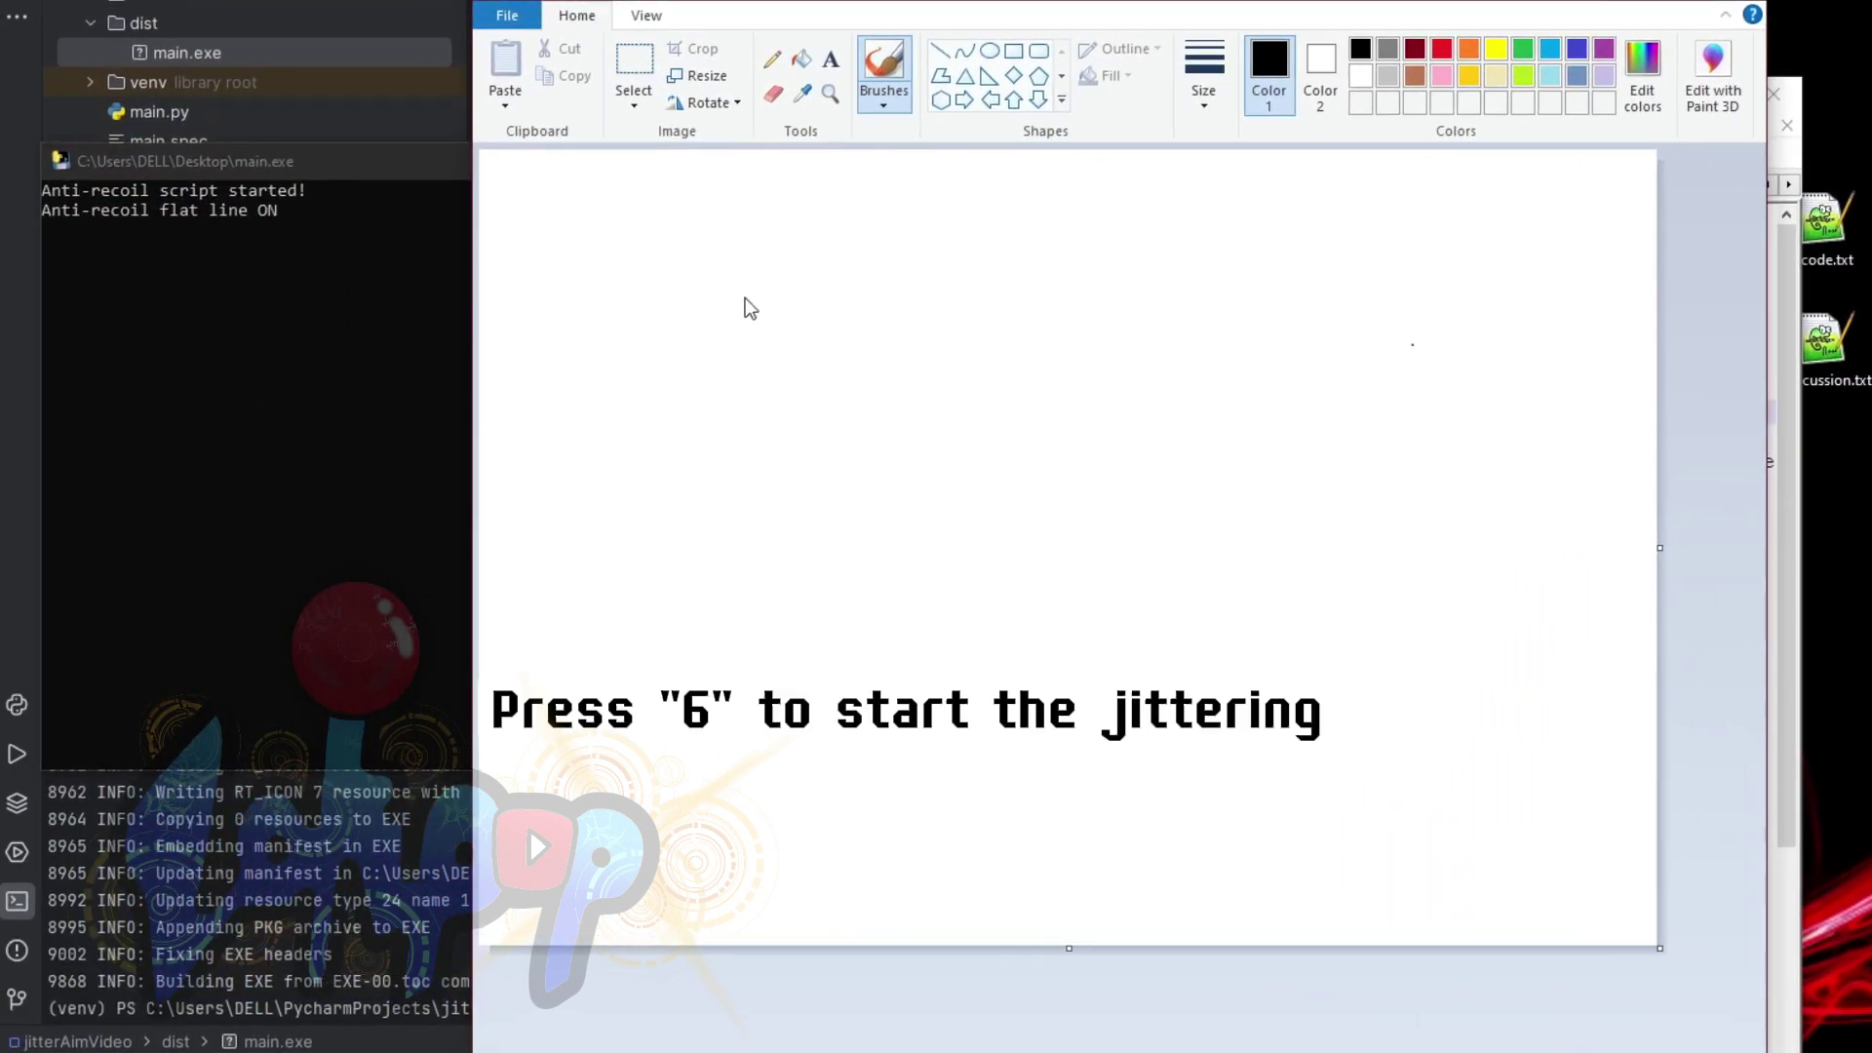
{"action": "left_click_drag", "start_coordinate": [682, 278], "coordinate": [658, 345]}
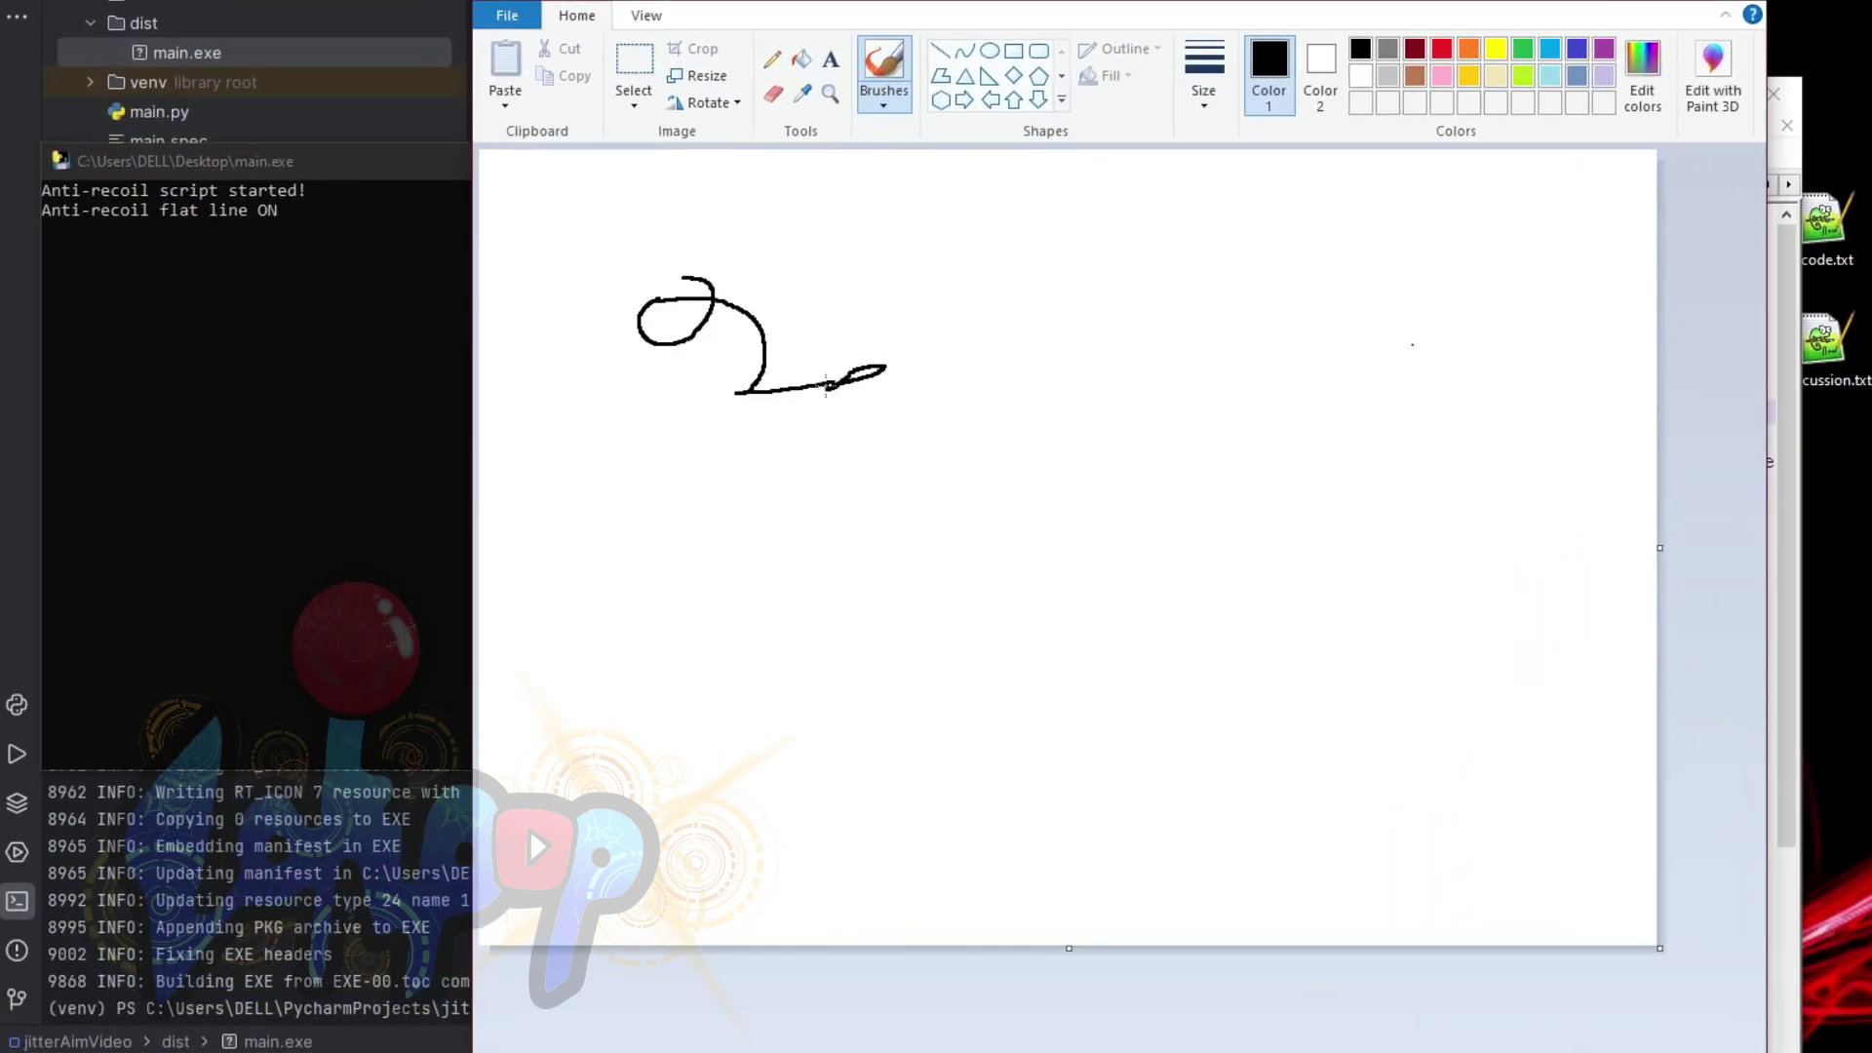
{"action": "left_click_drag", "start_coordinate": [828, 385], "coordinate": [822, 385]}
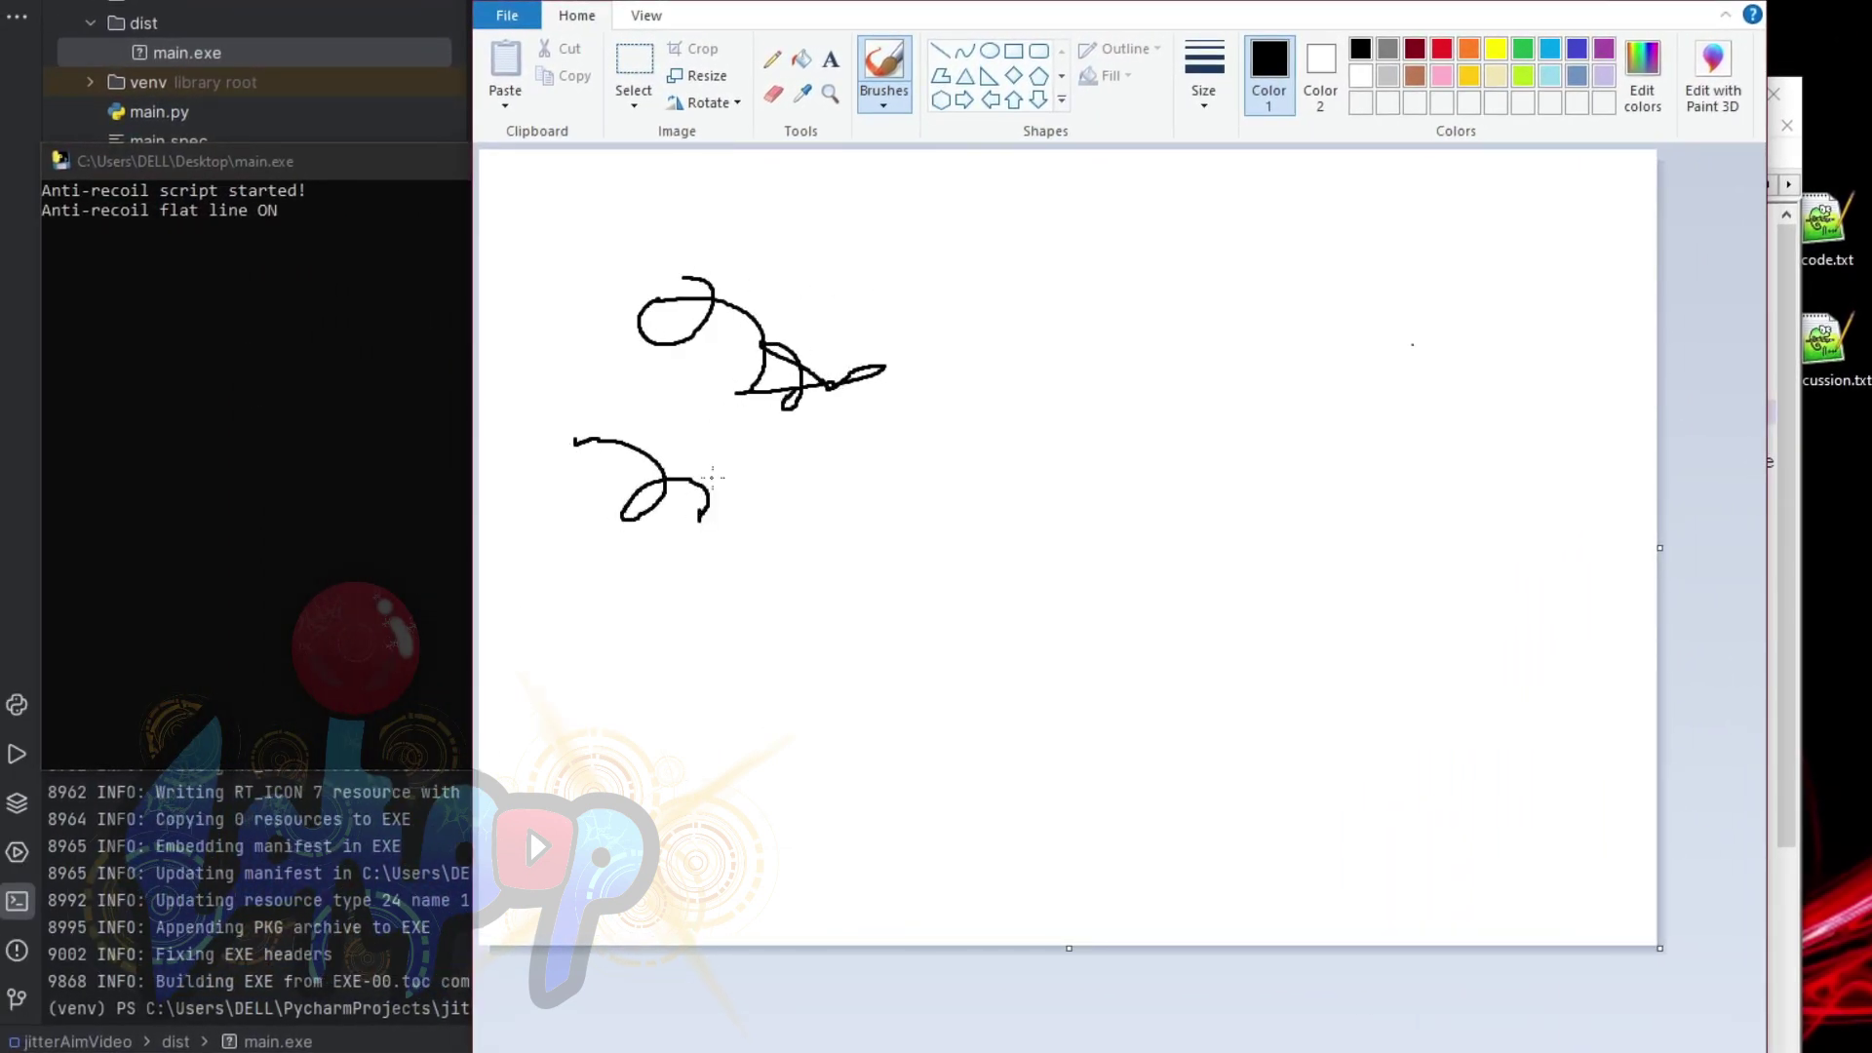
{"action": "left_click_drag", "start_coordinate": [798, 454], "coordinate": [843, 510]}
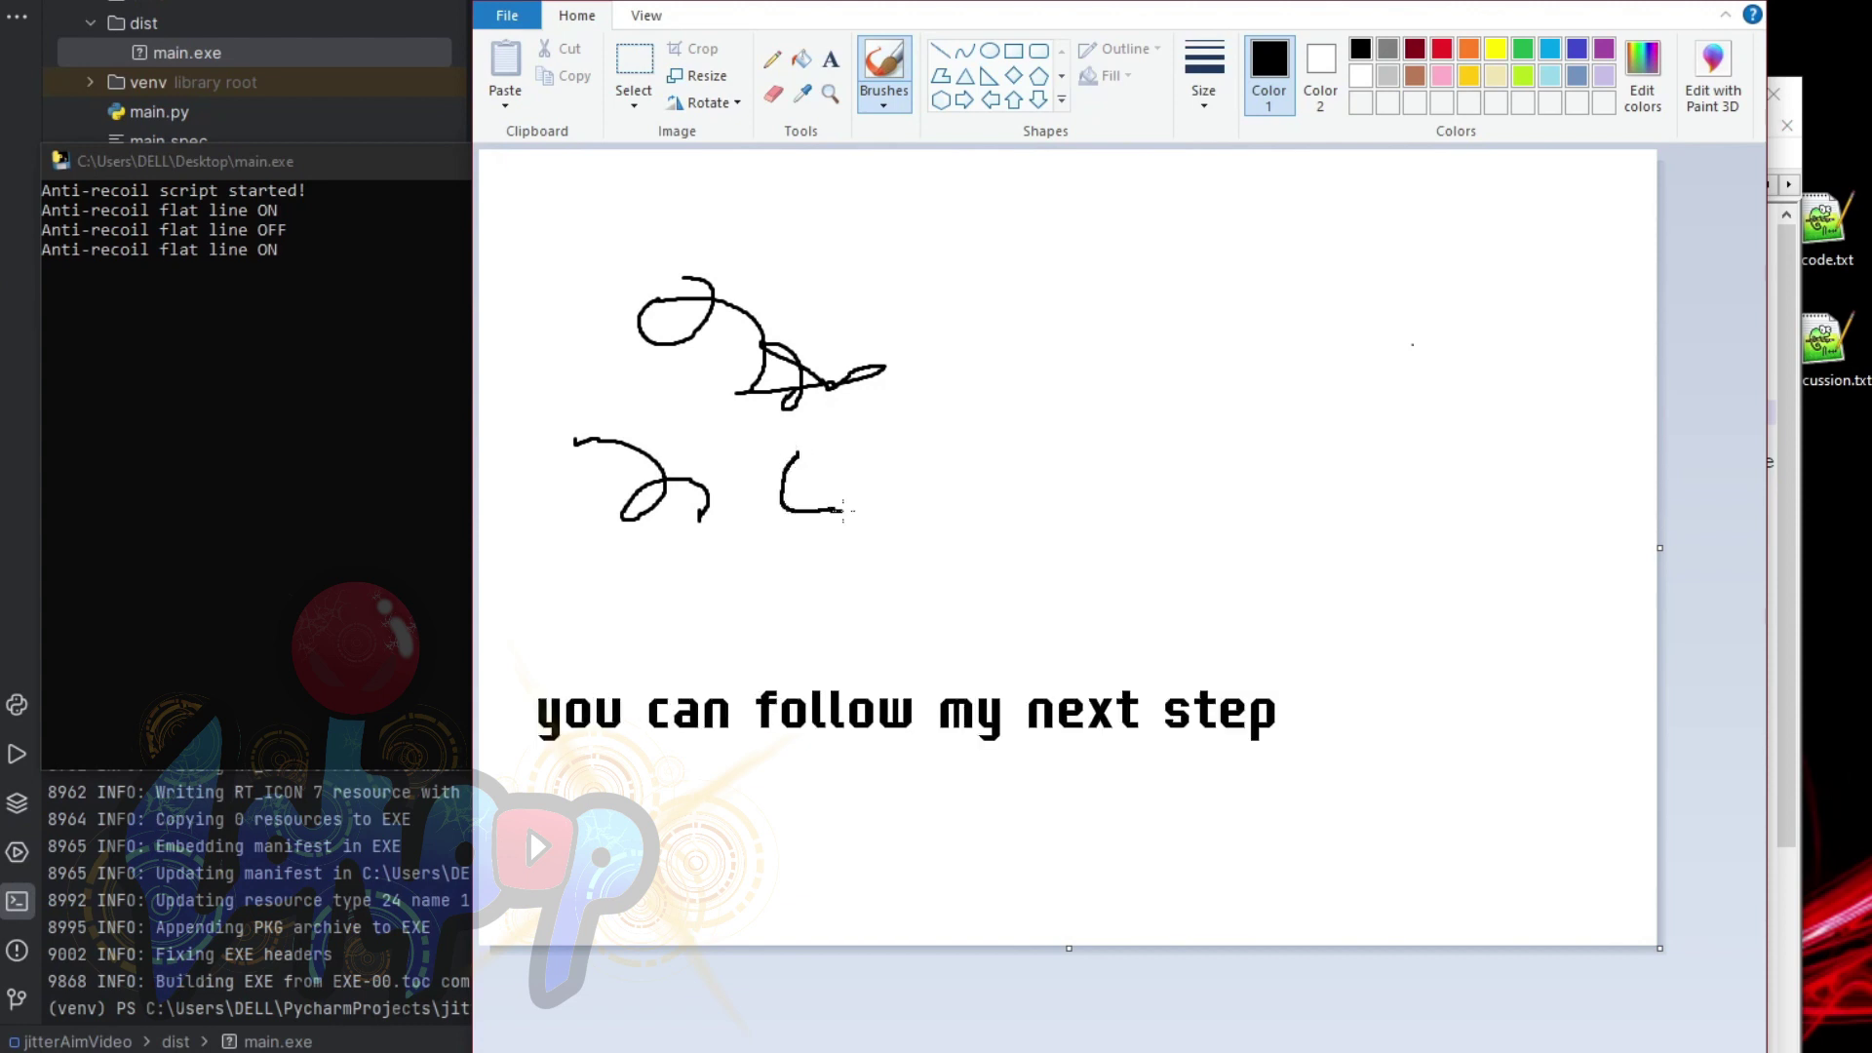
{"action": "left_click_drag", "start_coordinate": [988, 521], "coordinate": [899, 554]}
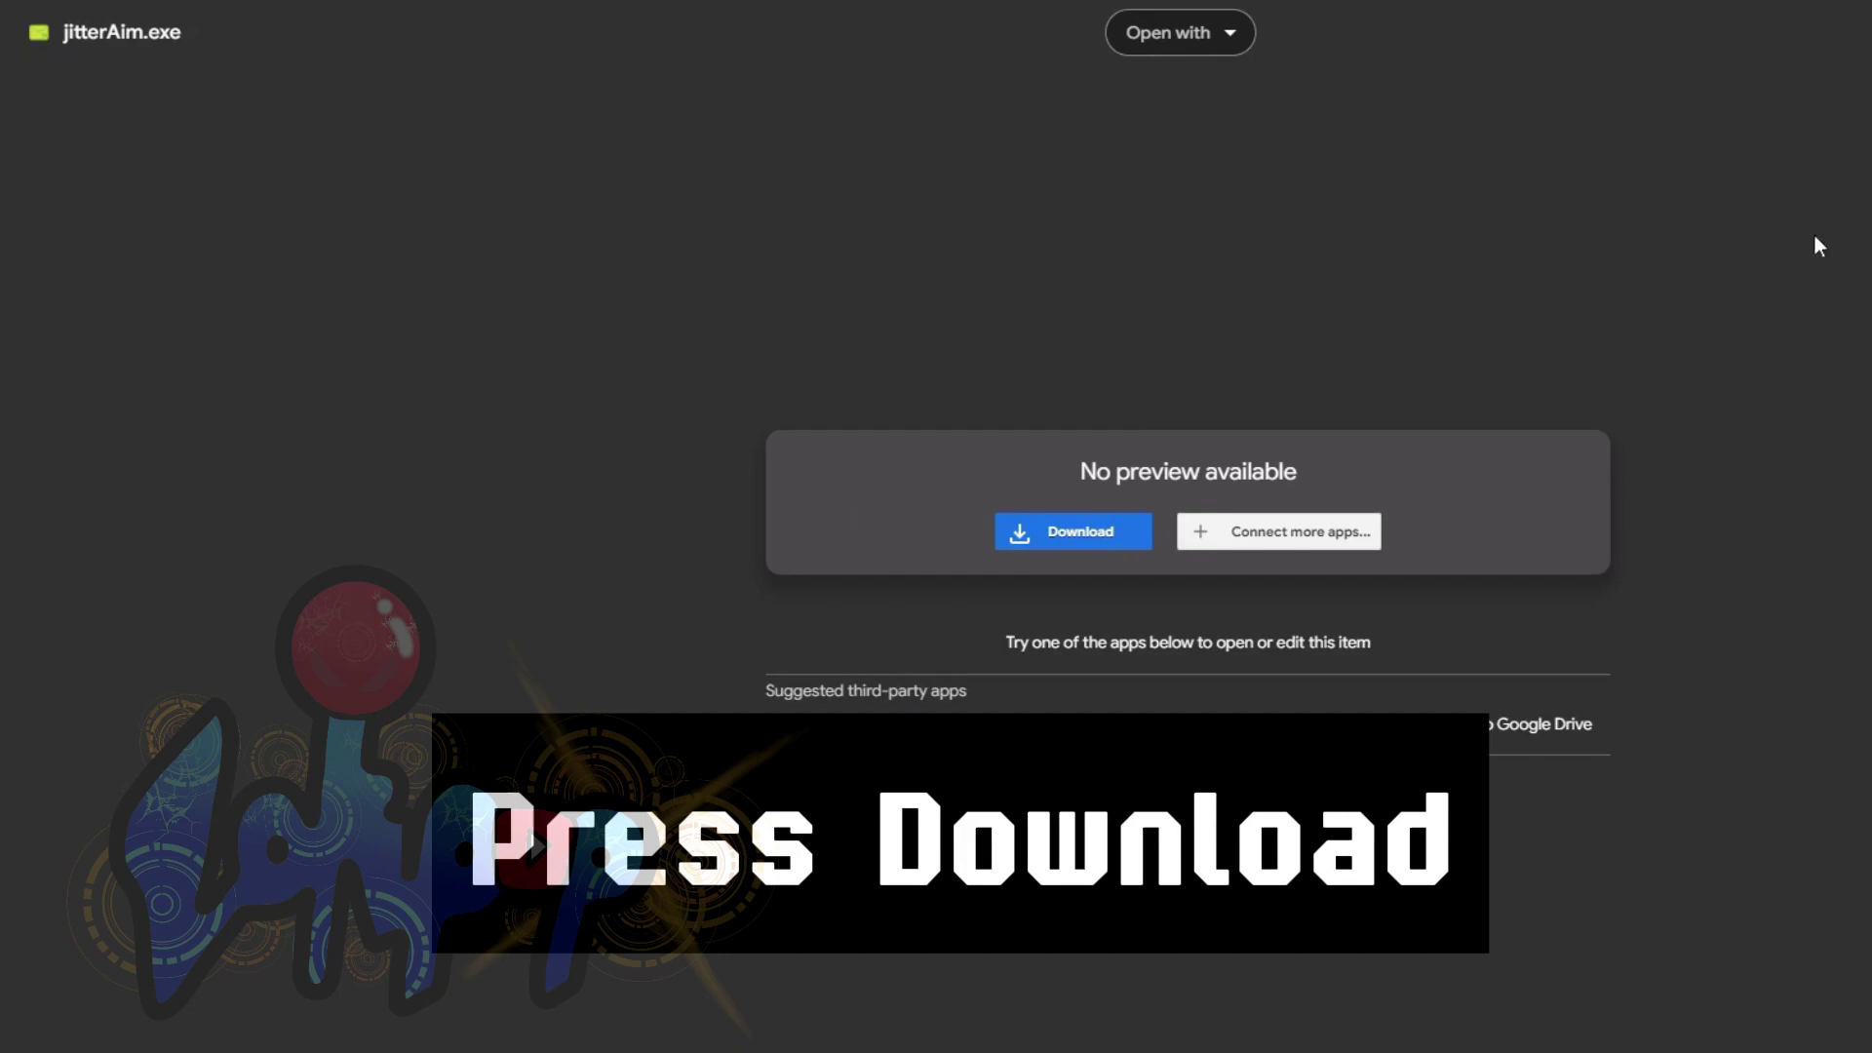
Step: Download and run jitterAim.exe, toggling flat-line anti-recoil with key 6 in its console
{"action": "left_click", "coordinate": [1097, 540]}
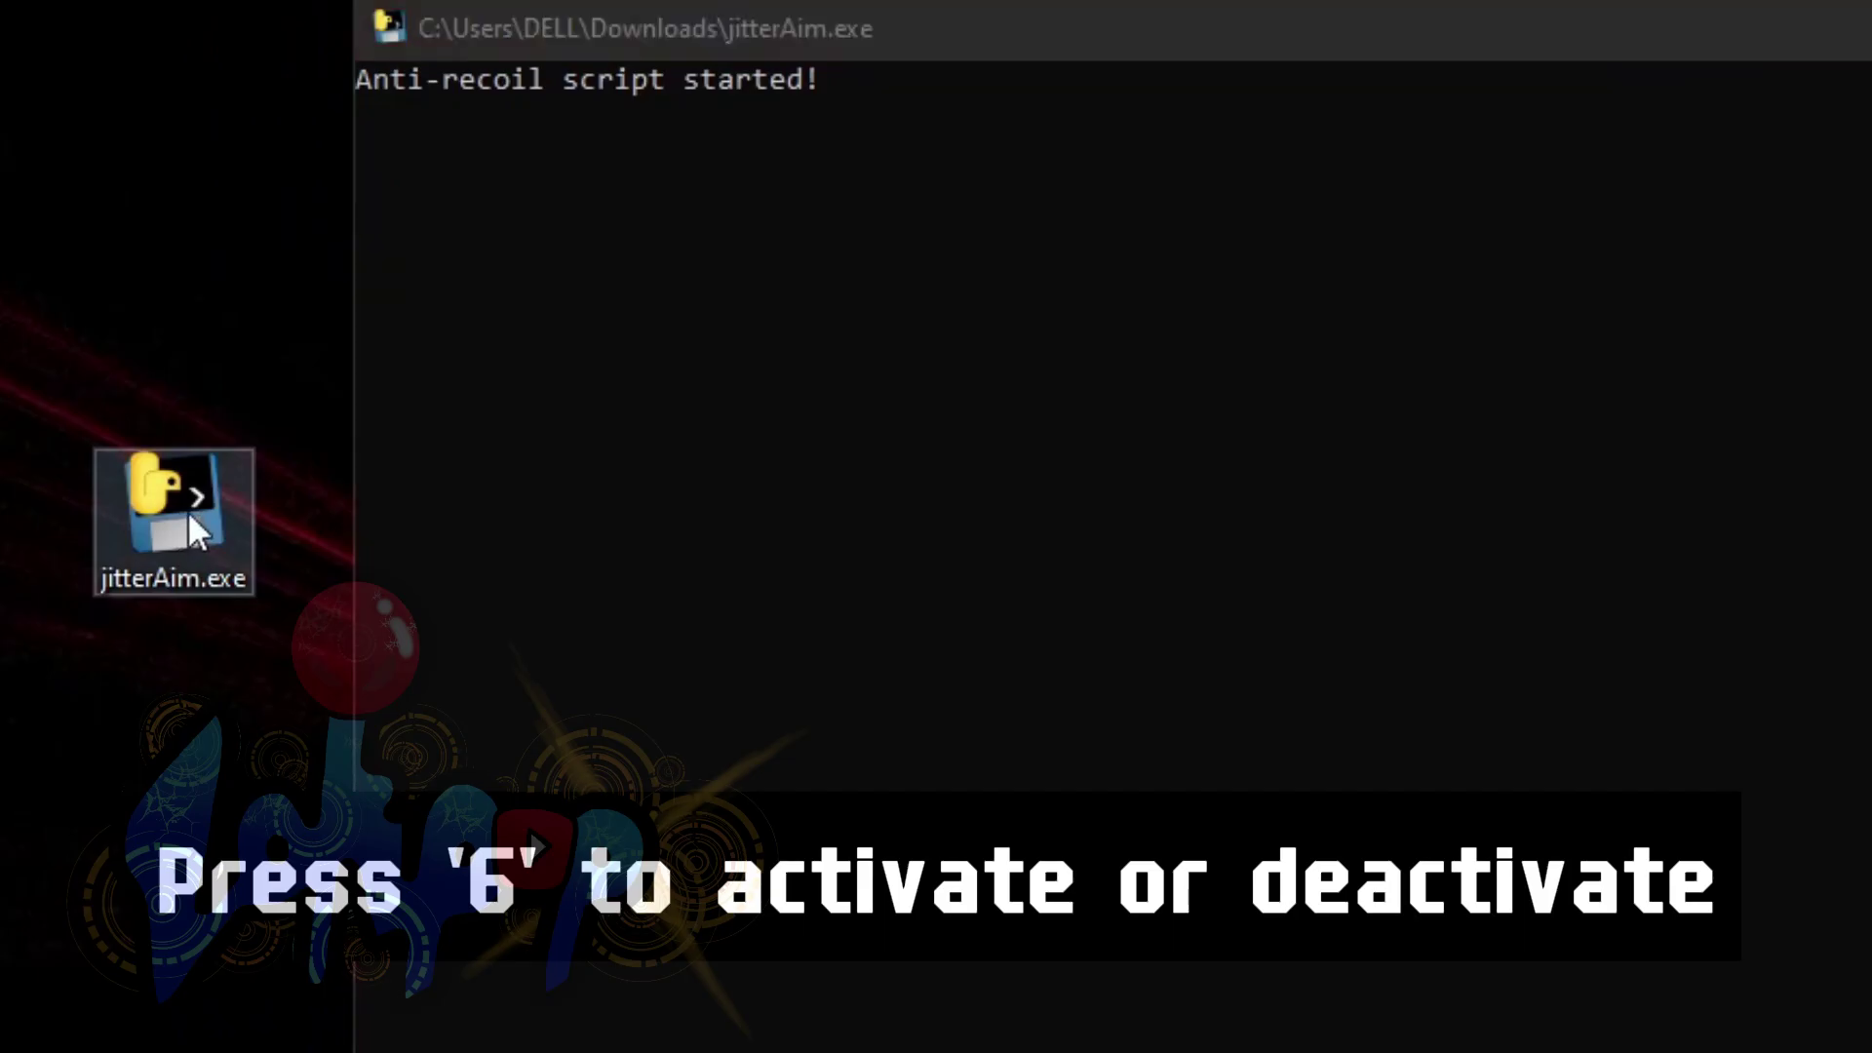
{"action": "left_click", "coordinate": [455, 312]}
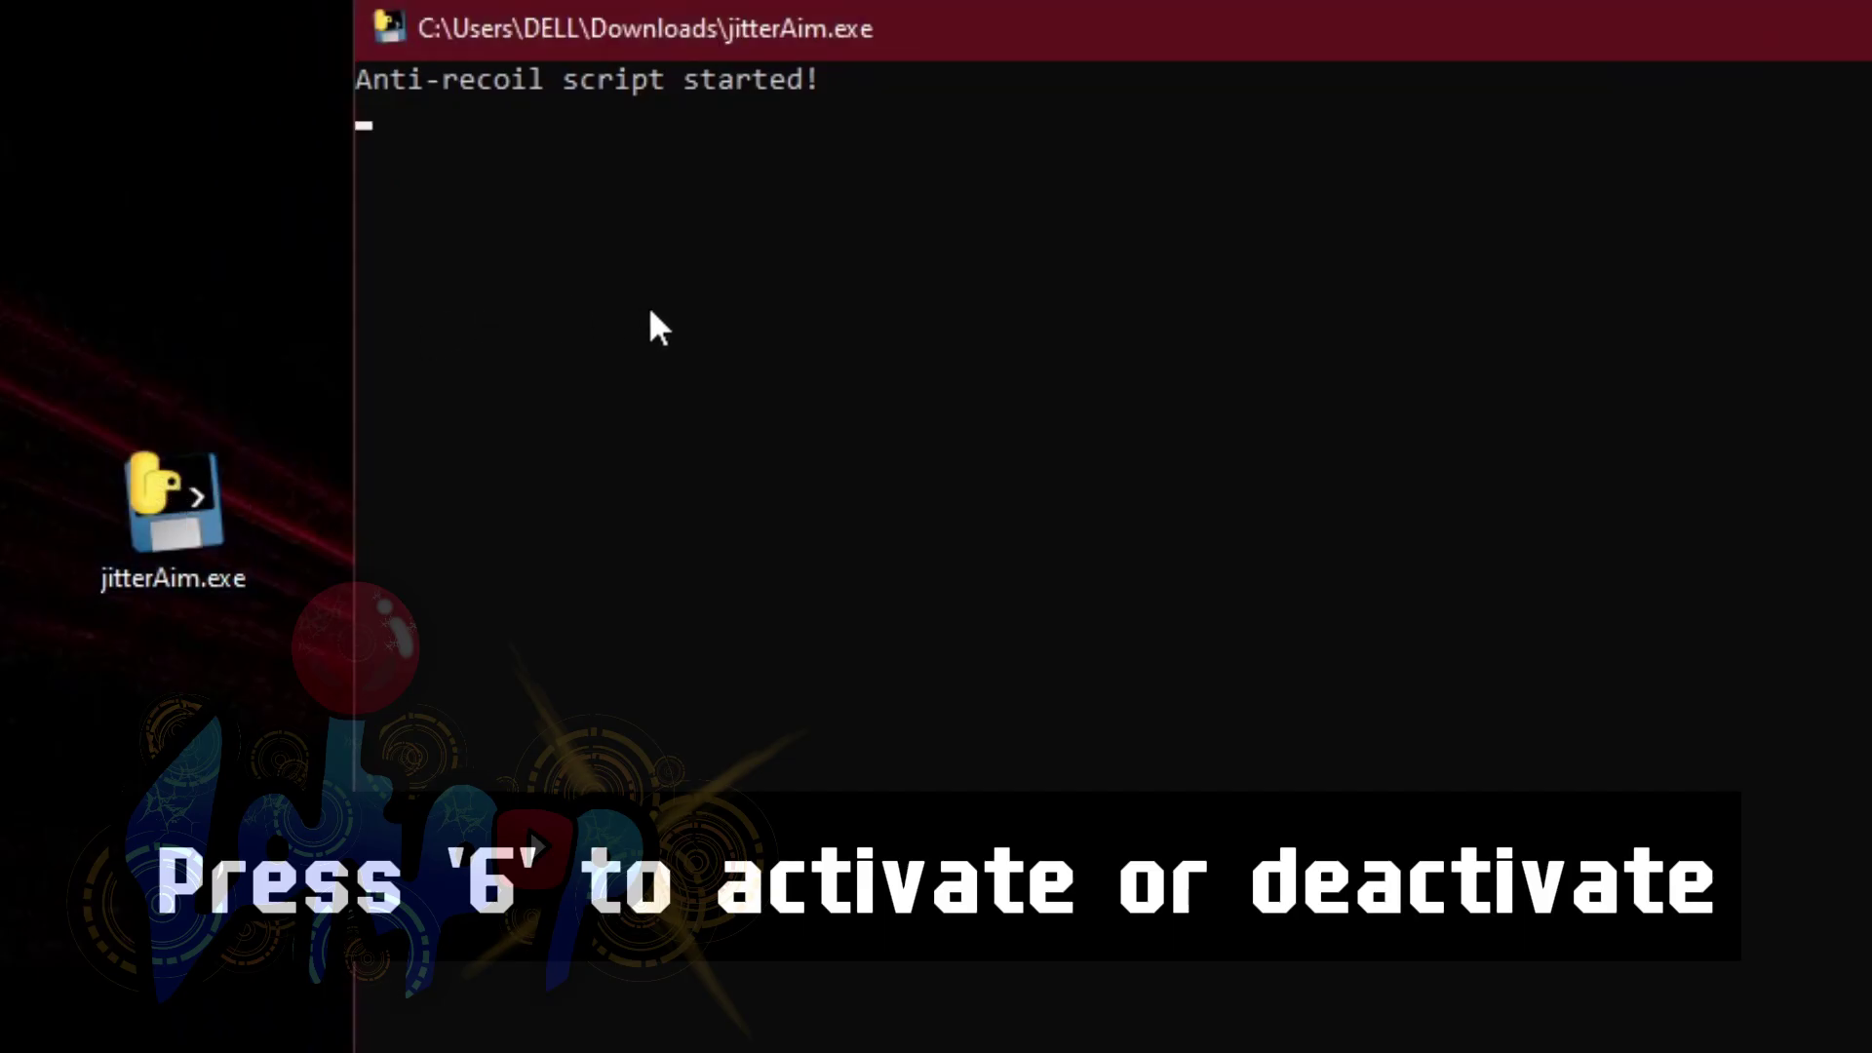
{"action": "key", "text": "6"}
{"action": "key", "text": "6"}
{"action": "key", "text": "6"}
{"action": "right_click", "coordinate": [225, 315]}
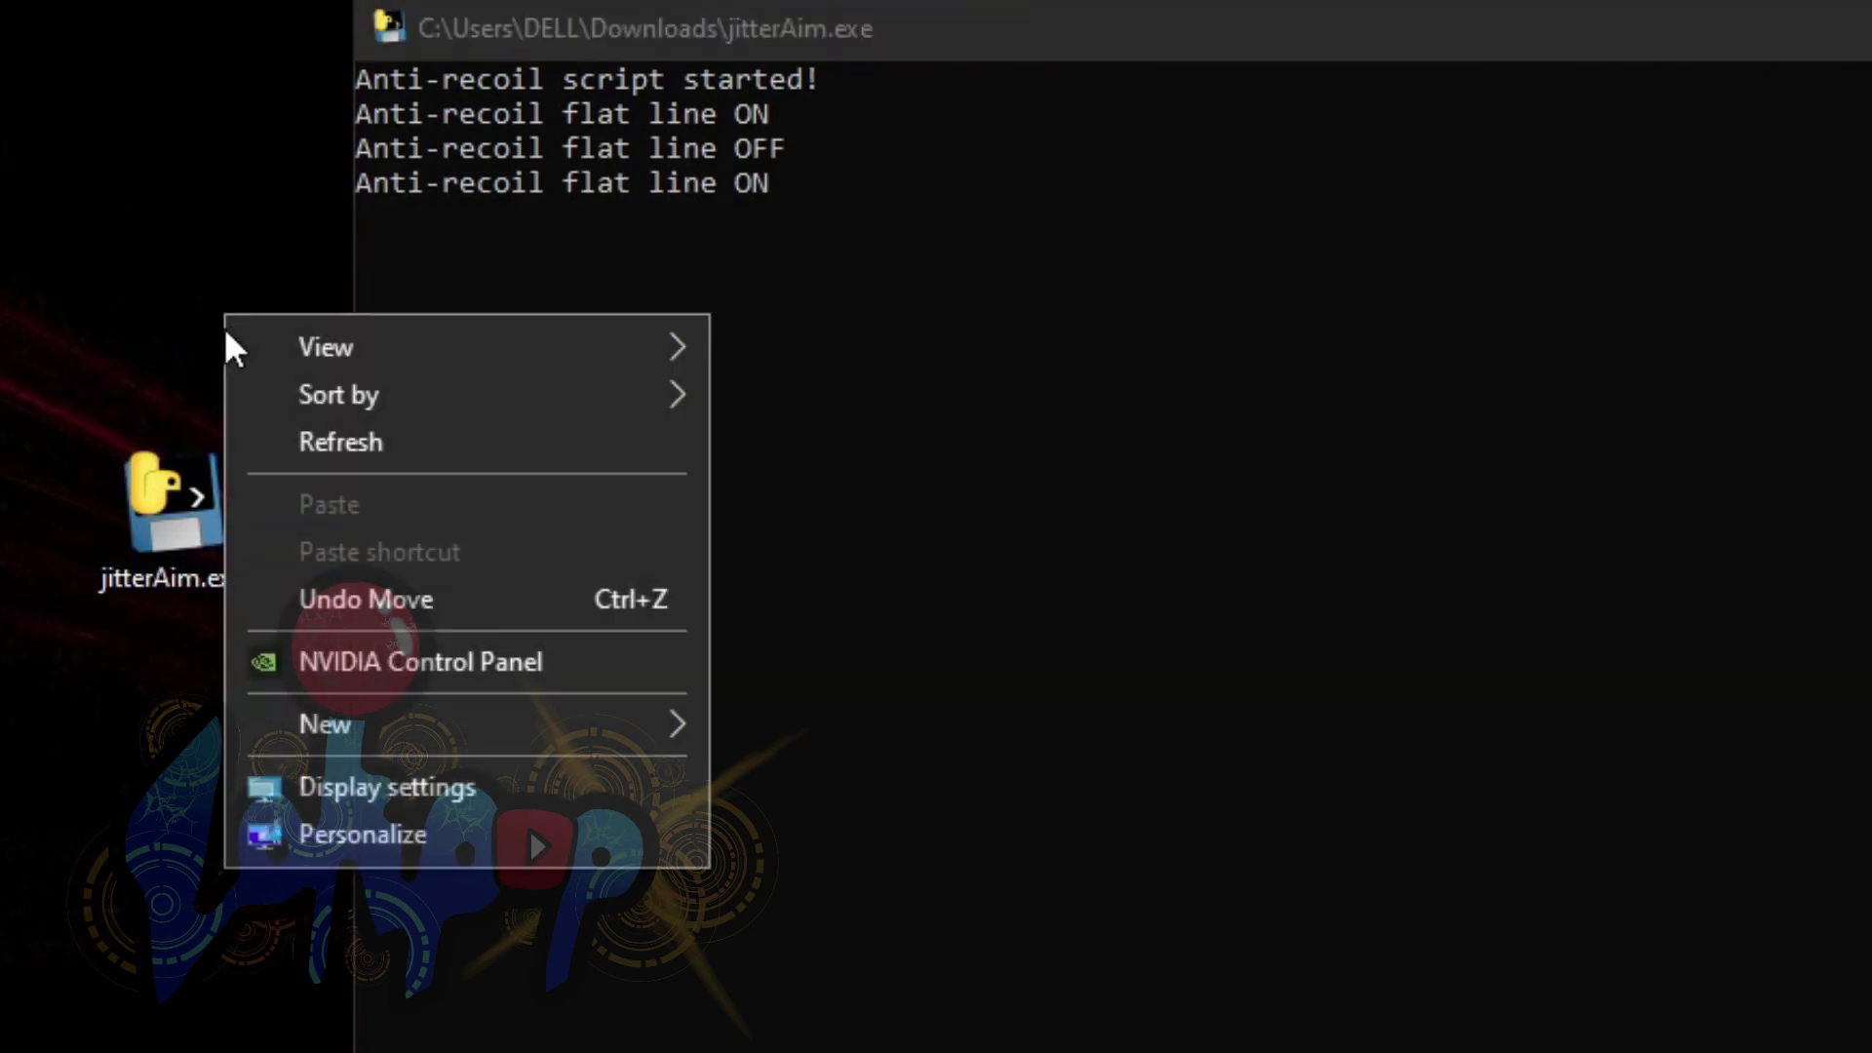
{"action": "left_click", "coordinate": [191, 341]}
{"action": "left_click", "coordinate": [812, 251]}
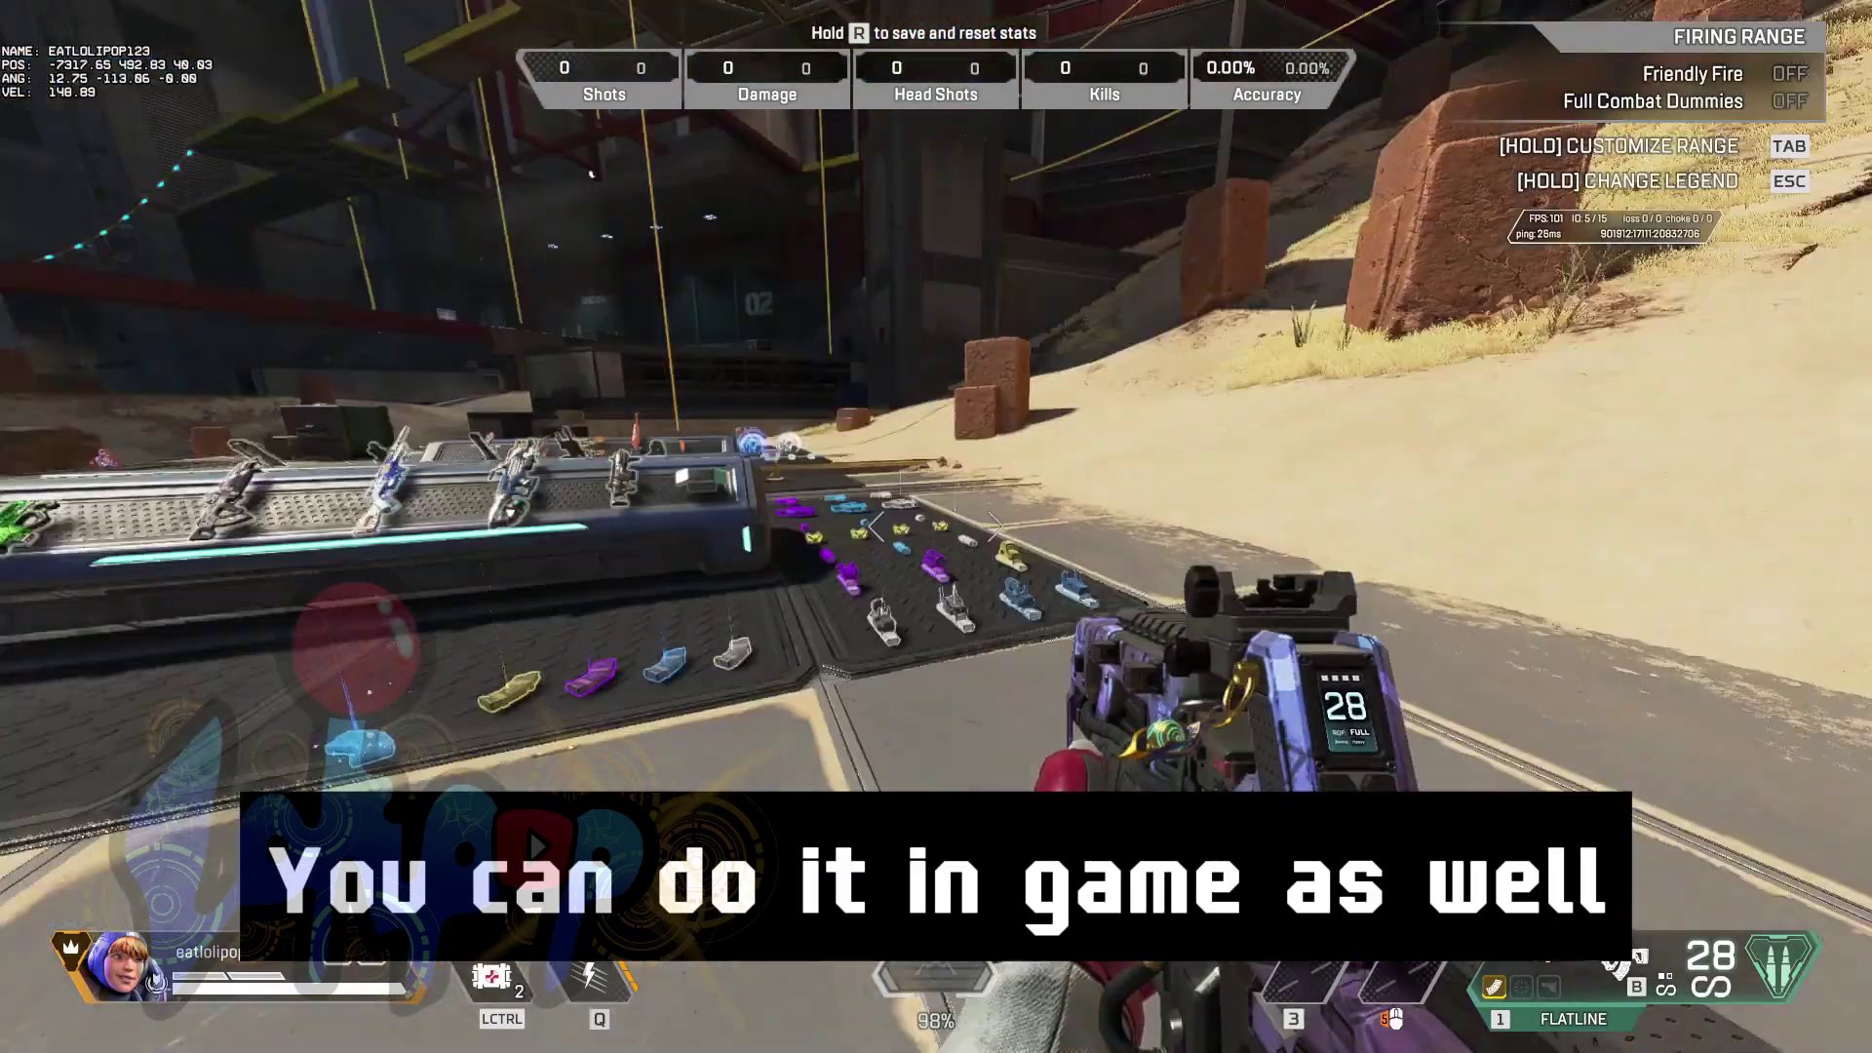